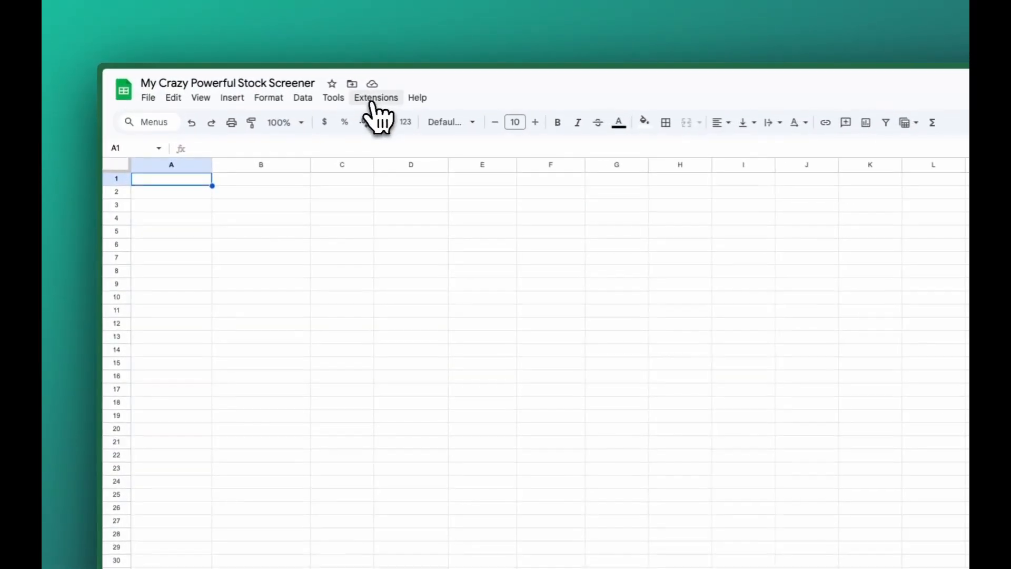
# Open the Stock Screener of the SheetsFinance extension beside the empty sheet
pyautogui.click(374, 100)
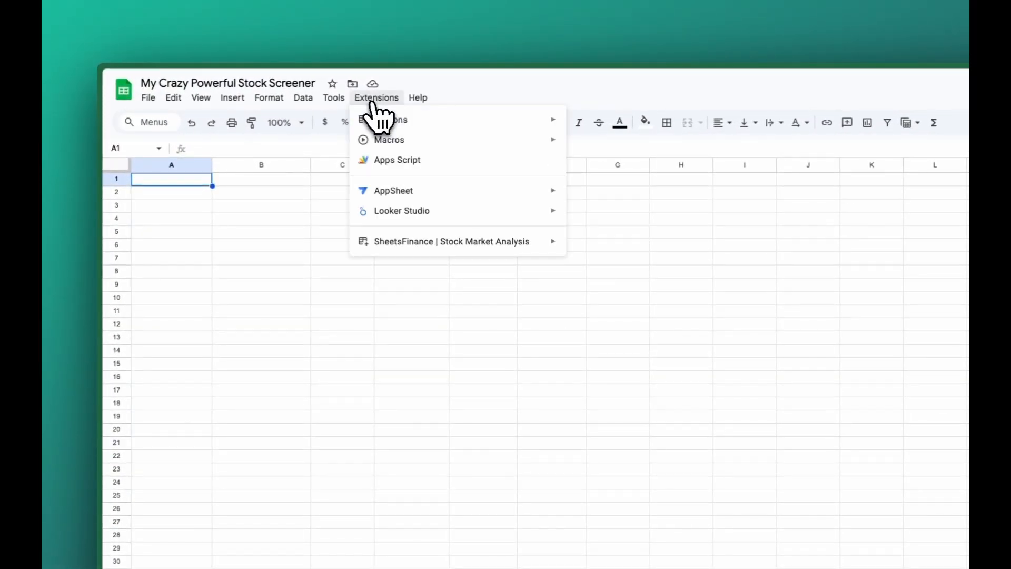
pyautogui.moveTo(390, 244)
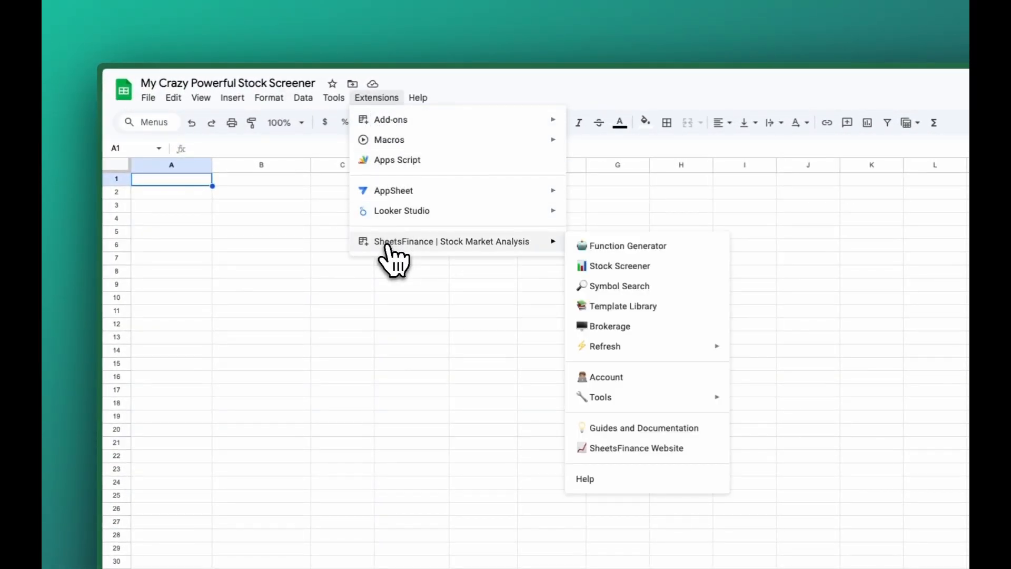
pyautogui.click(645, 272)
pyautogui.click(391, 98)
pyautogui.click(390, 98)
pyautogui.click(384, 98)
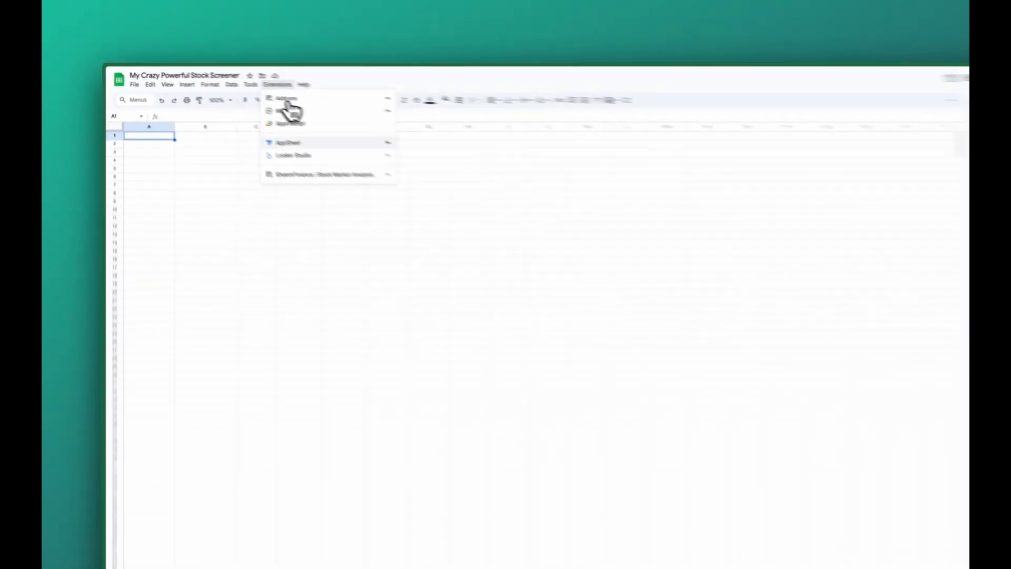
pyautogui.moveTo(318, 178)
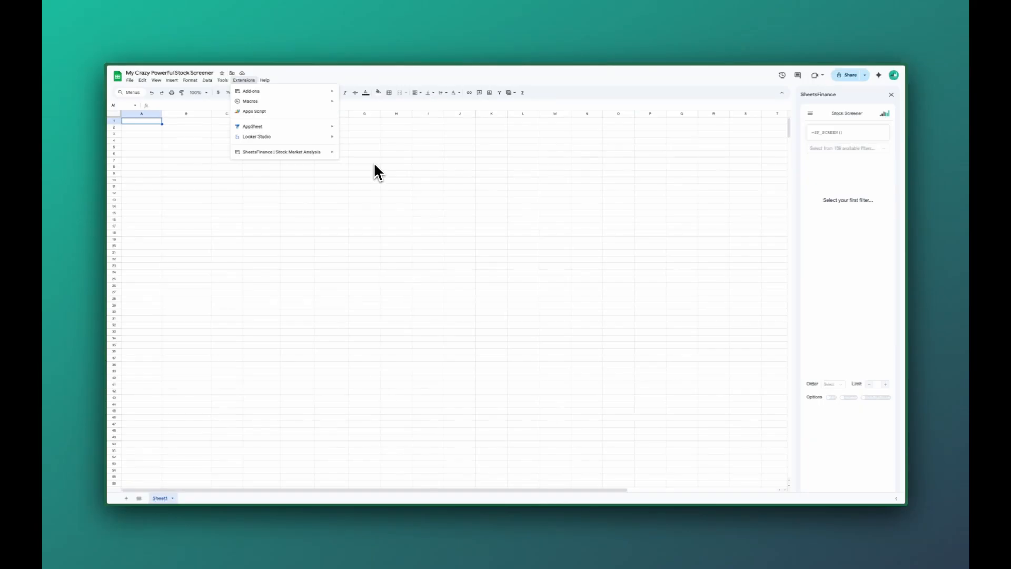
pyautogui.click(388, 156)
pyautogui.click(161, 123)
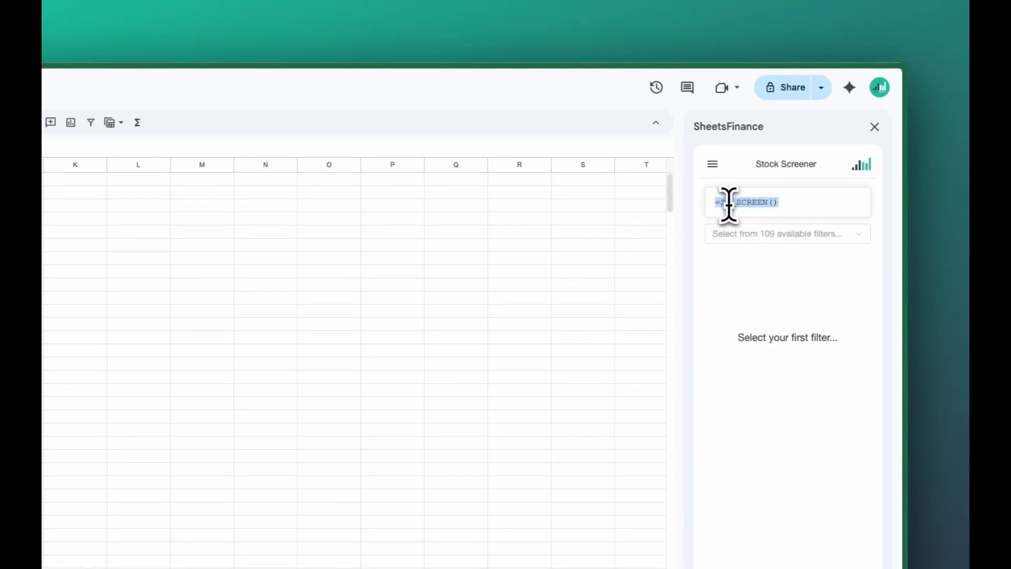
pyautogui.click(780, 208)
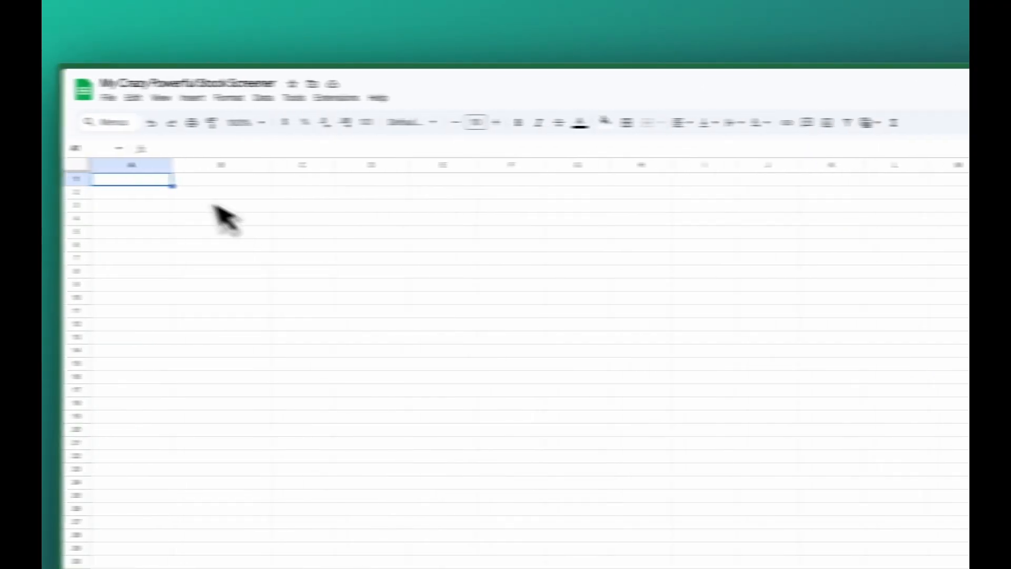
pyautogui.write('=')
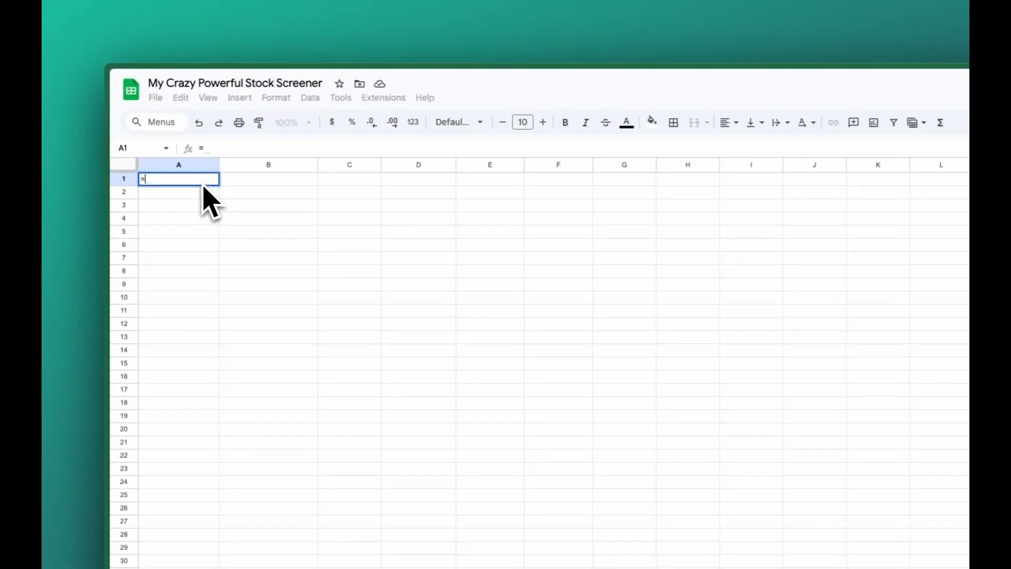
pyautogui.write('SF_SCREE')
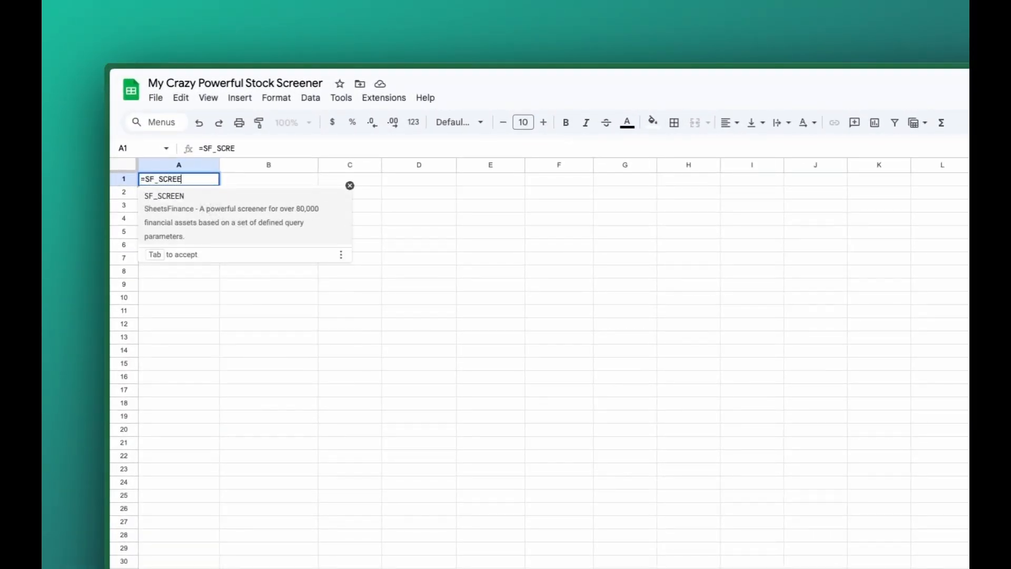
pyautogui.write('N')
pyautogui.press('Tab')
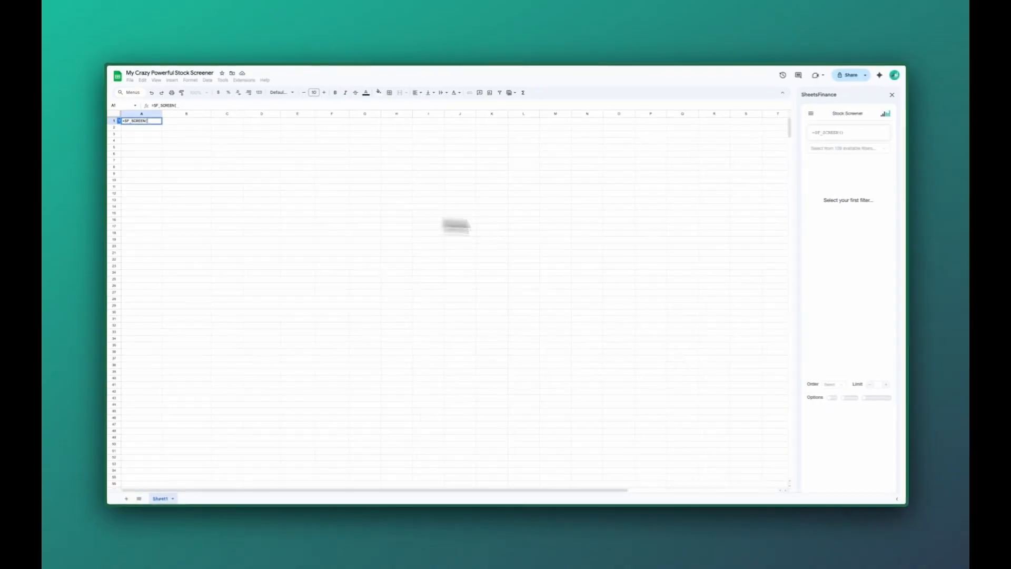
pyautogui.click(140, 122)
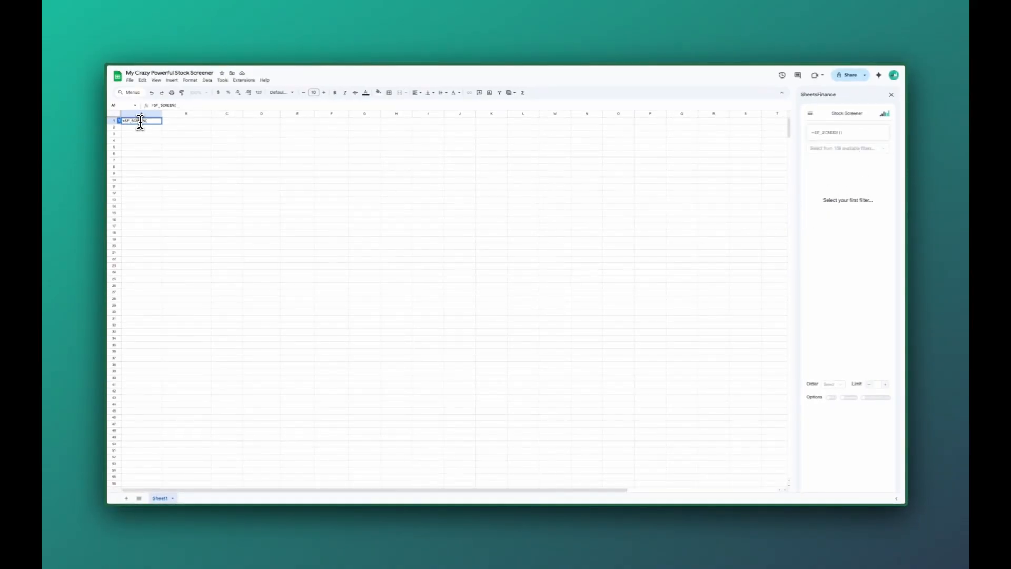
pyautogui.click(145, 126)
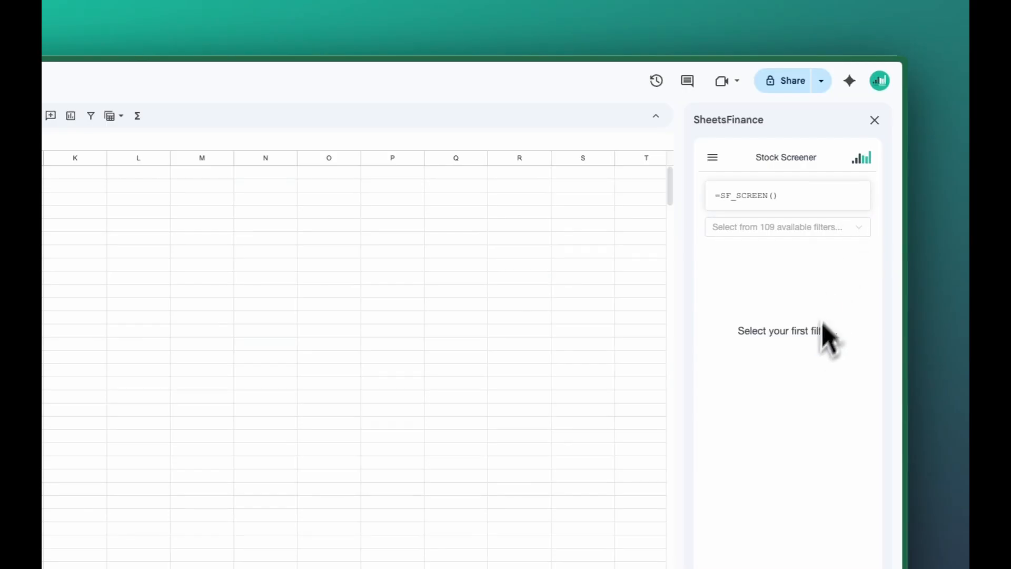
# Add a Market Cap filter to the stock screener and set it to greater than 500000000
pyautogui.click(867, 244)
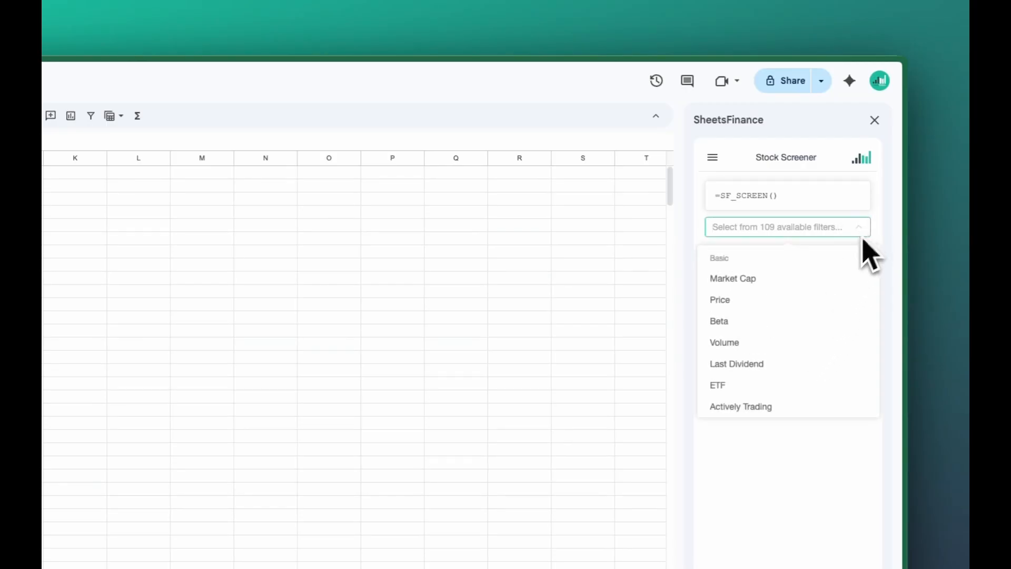
pyautogui.click(813, 285)
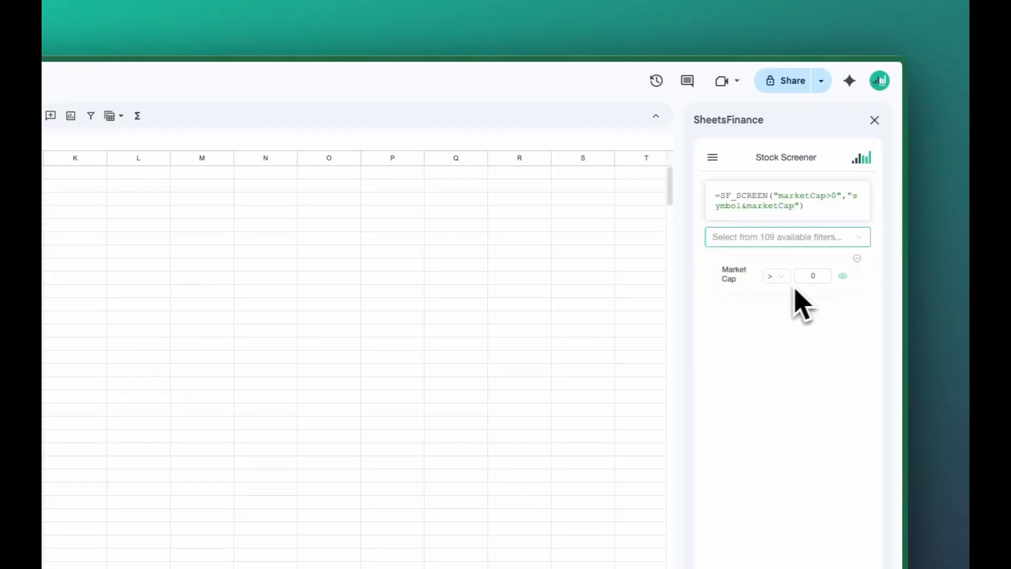
pyautogui.click(817, 277)
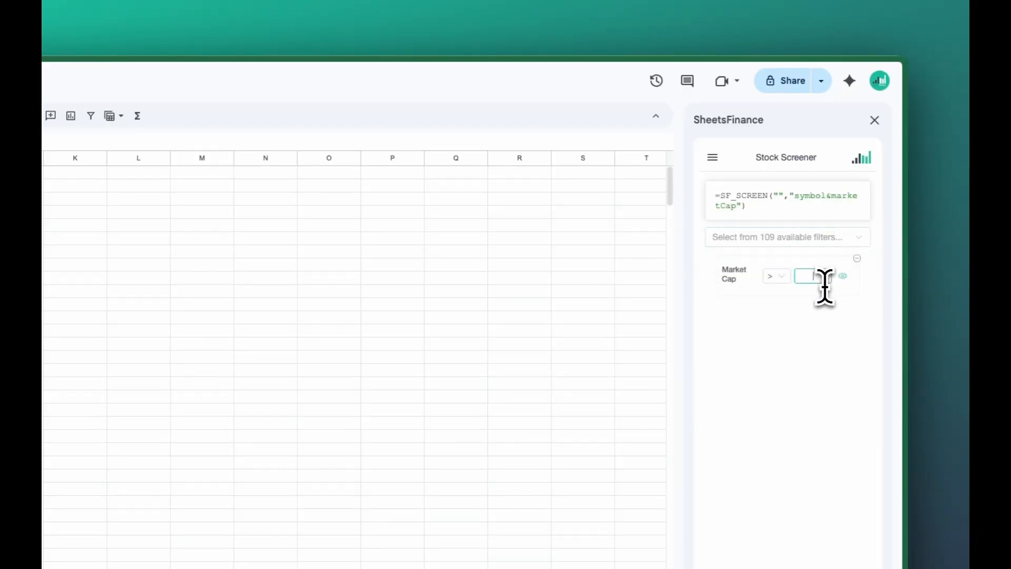
pyautogui.write('5')
pyautogui.write('00')
pyautogui.write('000000')
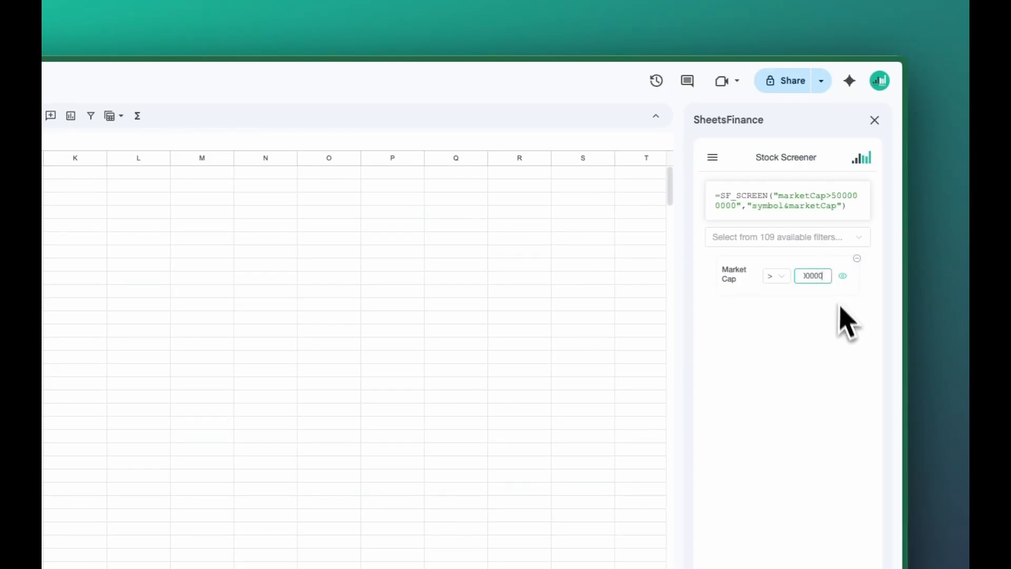
# Add an Exchange filter to the stock screener and select NASDAQ as its value
pyautogui.click(842, 236)
pyautogui.scroll(-3, 837, 315)
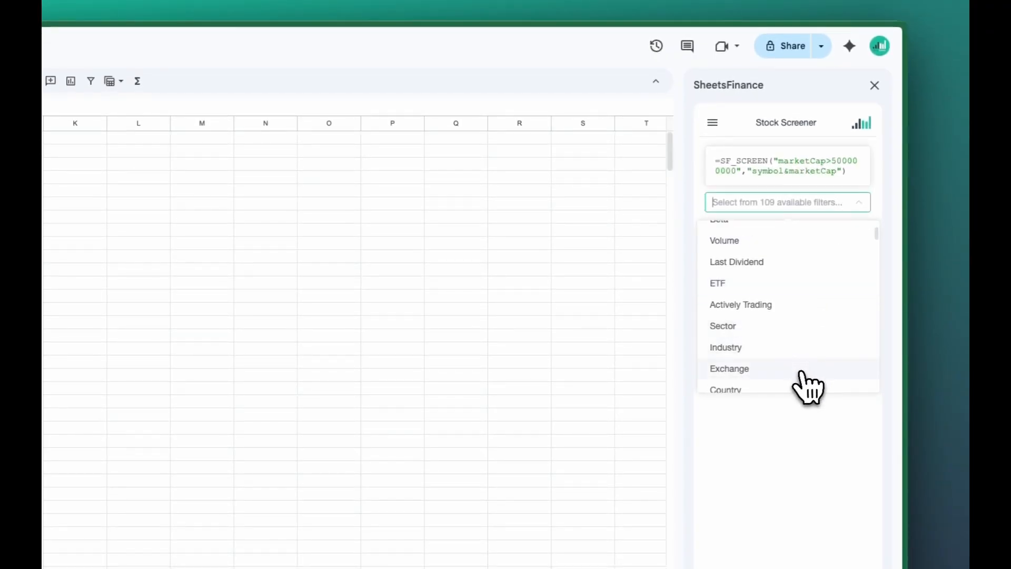
pyautogui.click(805, 370)
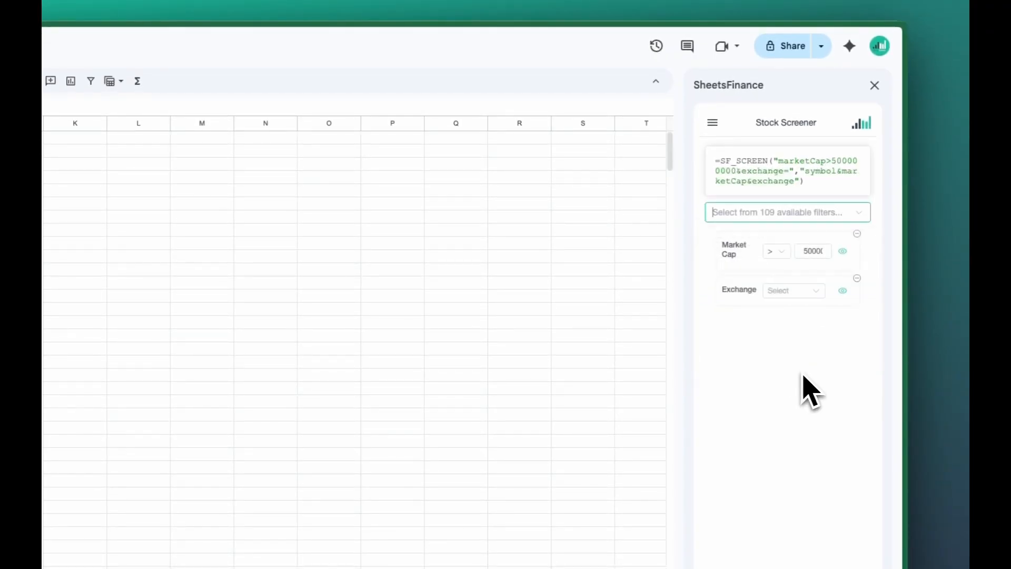
pyautogui.click(816, 293)
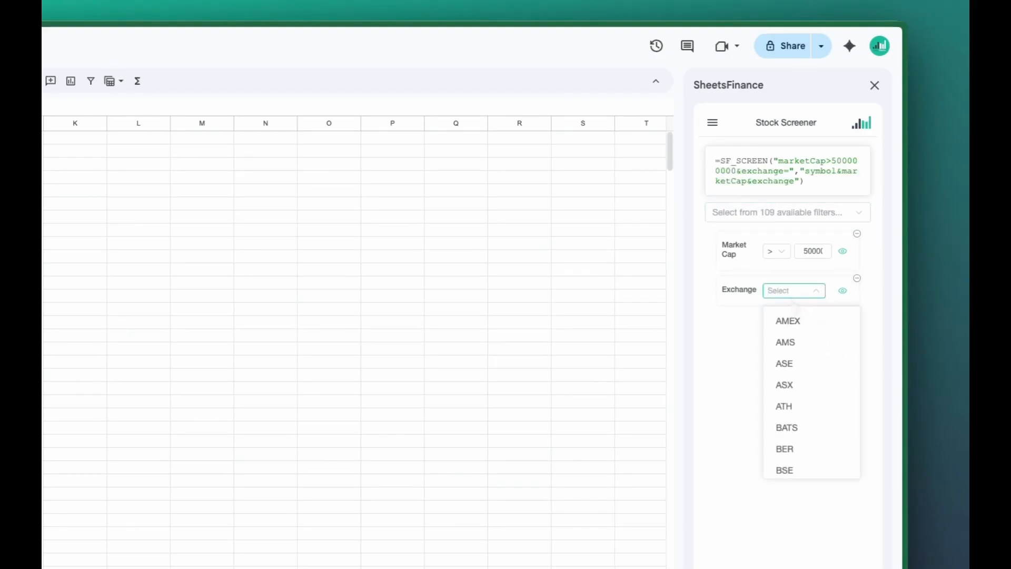
pyautogui.write('NAS')
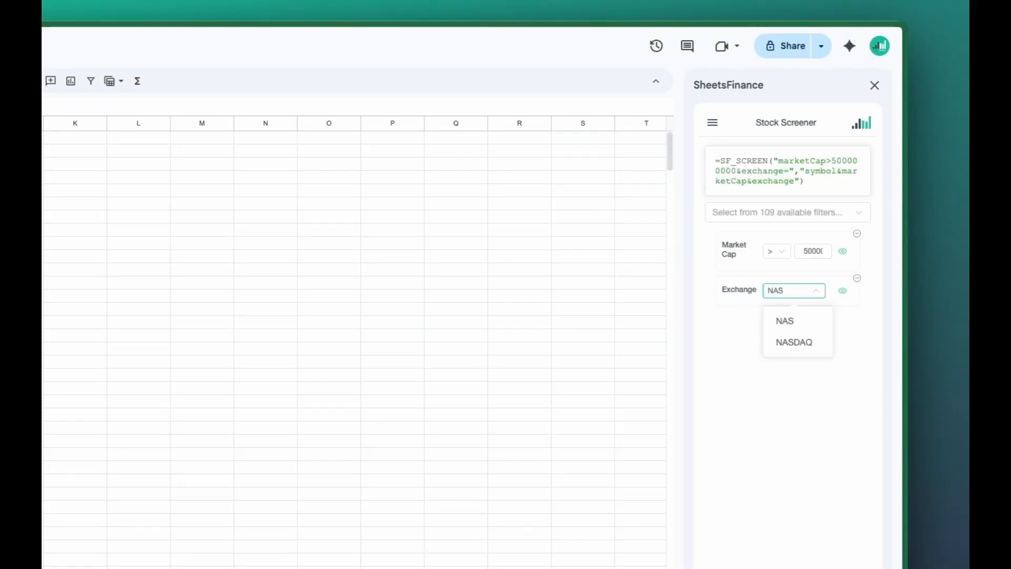
pyautogui.click(805, 341)
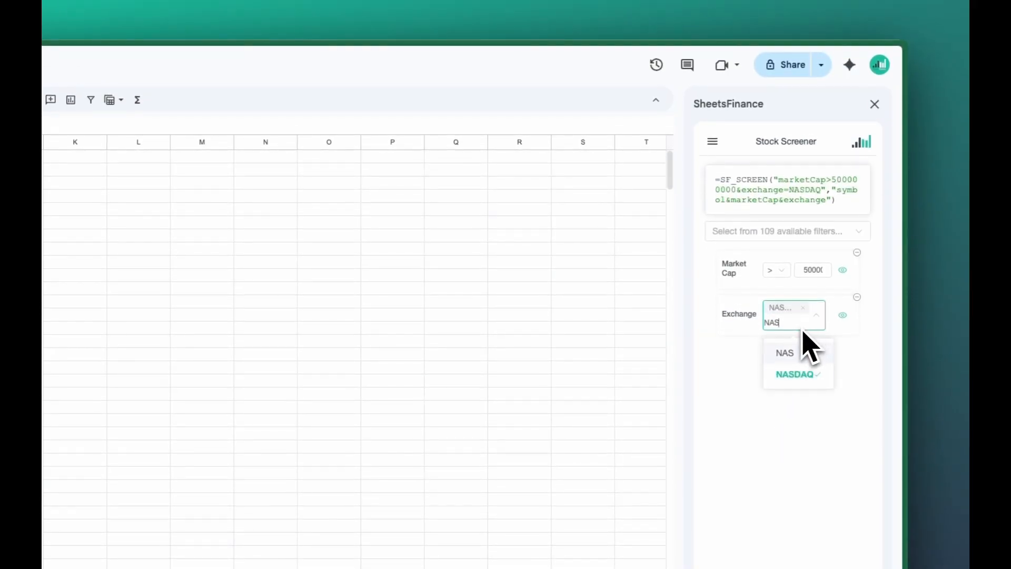
# Include NYSE as a second exchange in the Exchange filter and close its list of choices
pyautogui.press('BackSpace')
pyautogui.press('BackSpace')
pyautogui.write('YS')
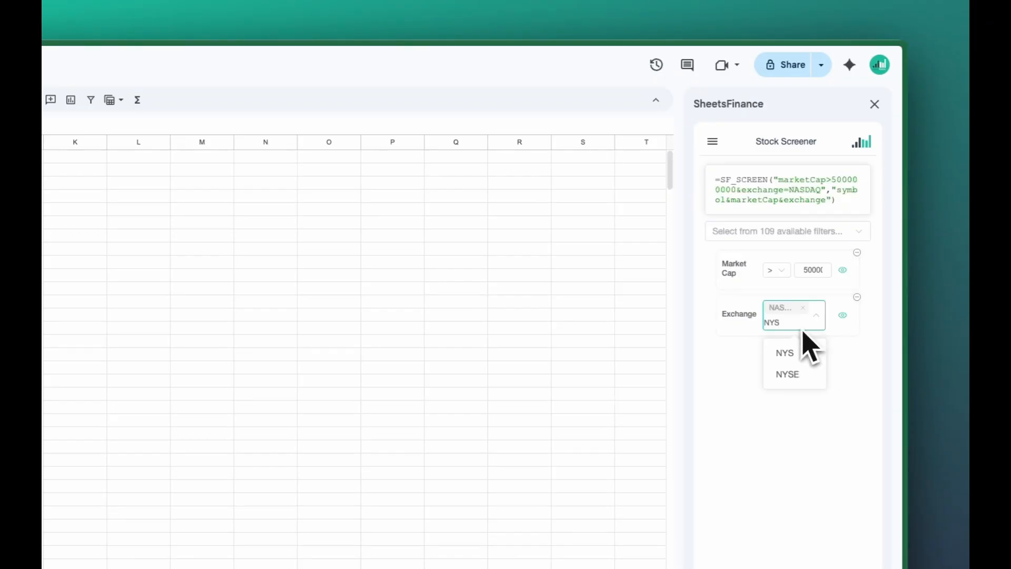
pyautogui.click(803, 372)
pyautogui.press('BackSpace')
pyautogui.press('BackSpace')
pyautogui.press('BackSpace')
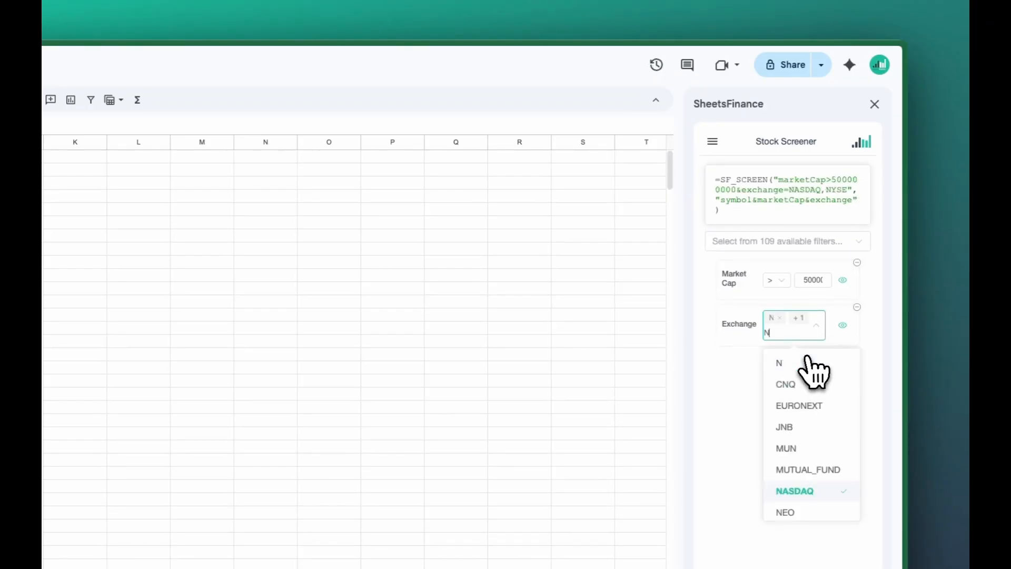
pyautogui.click(742, 394)
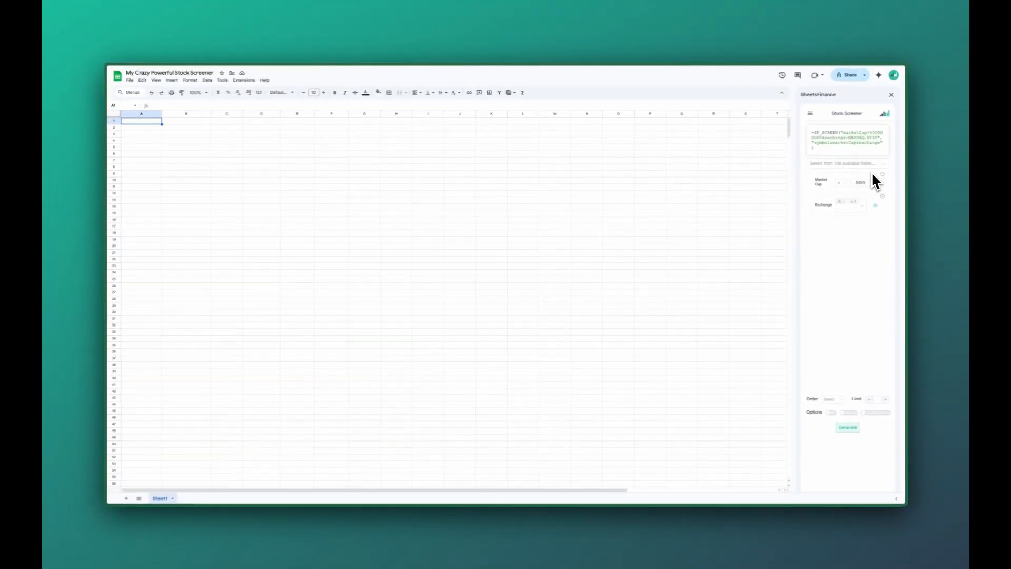
# Order the screener results by Market Cap with a limit of 200 and generate the list in cell A1
pyautogui.click(836, 401)
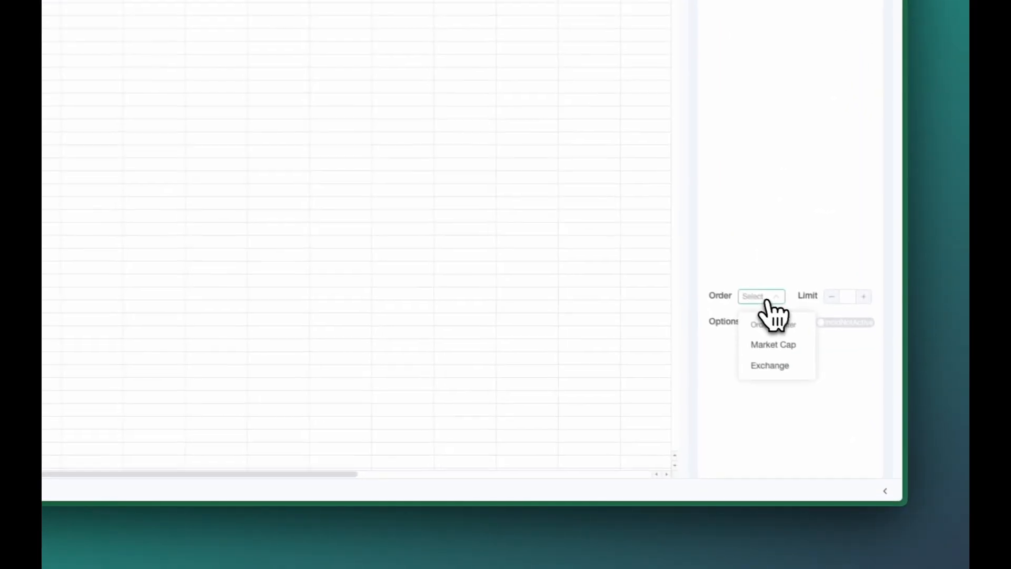
pyautogui.click(779, 343)
pyautogui.click(842, 294)
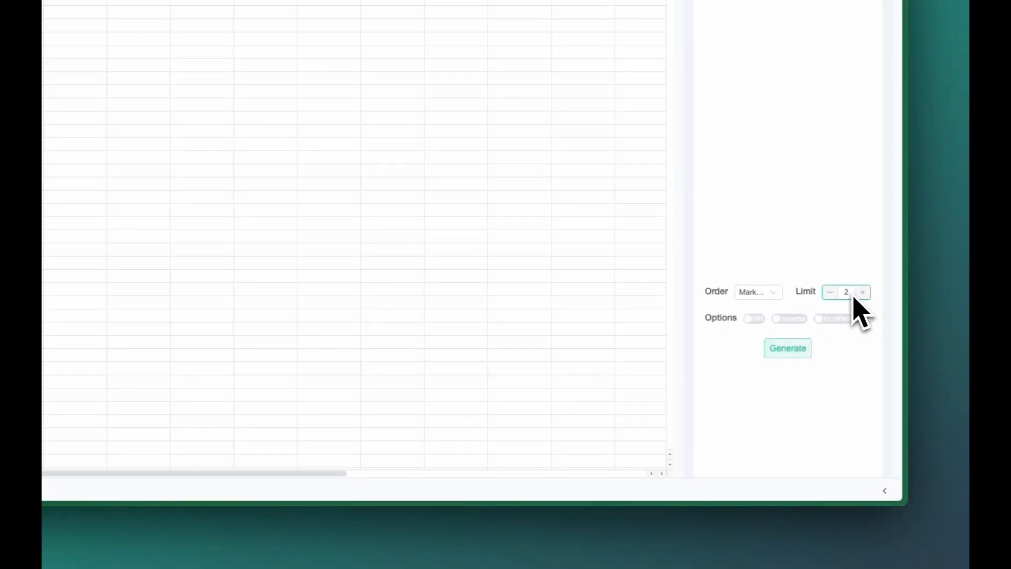
pyautogui.write('00')
pyautogui.click(791, 354)
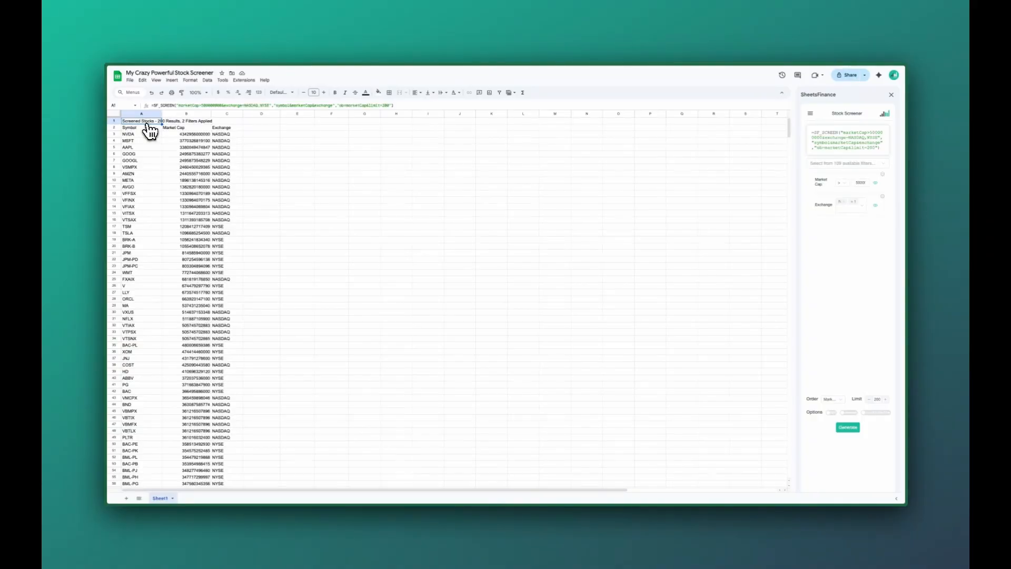
# Adjust the widths of the Symbol and Market Cap columns in the generated stock list
pyautogui.moveTo(161, 114); pyautogui.dragTo(157, 114)
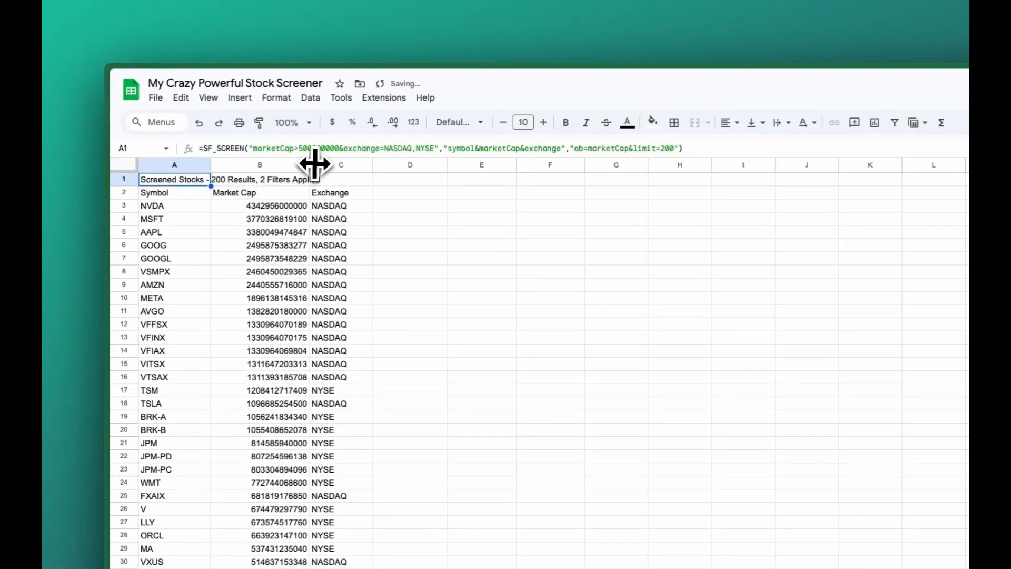
pyautogui.moveTo(315, 164); pyautogui.dragTo(323, 164)
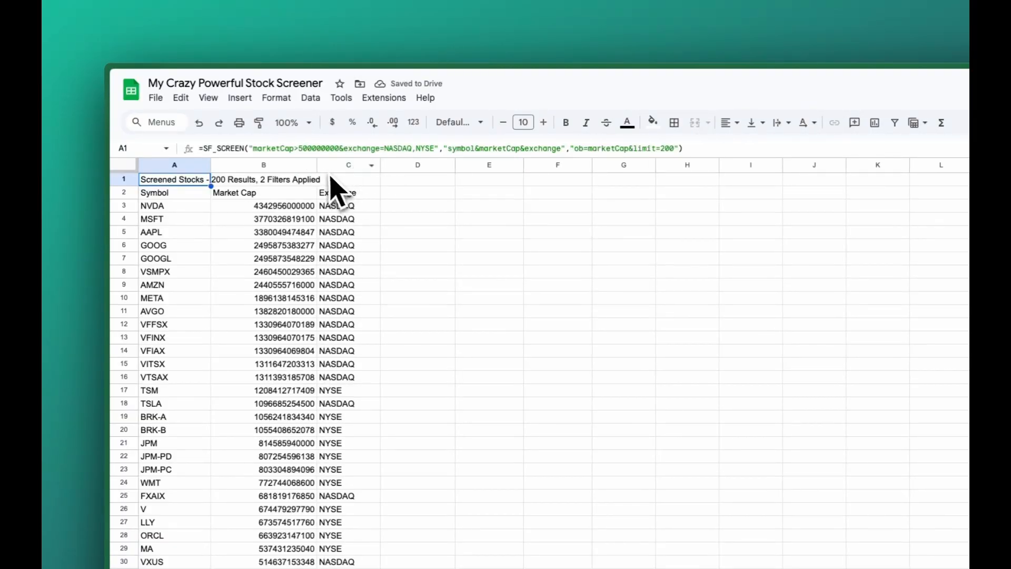
pyautogui.moveTo(210, 164); pyautogui.dragTo(214, 165)
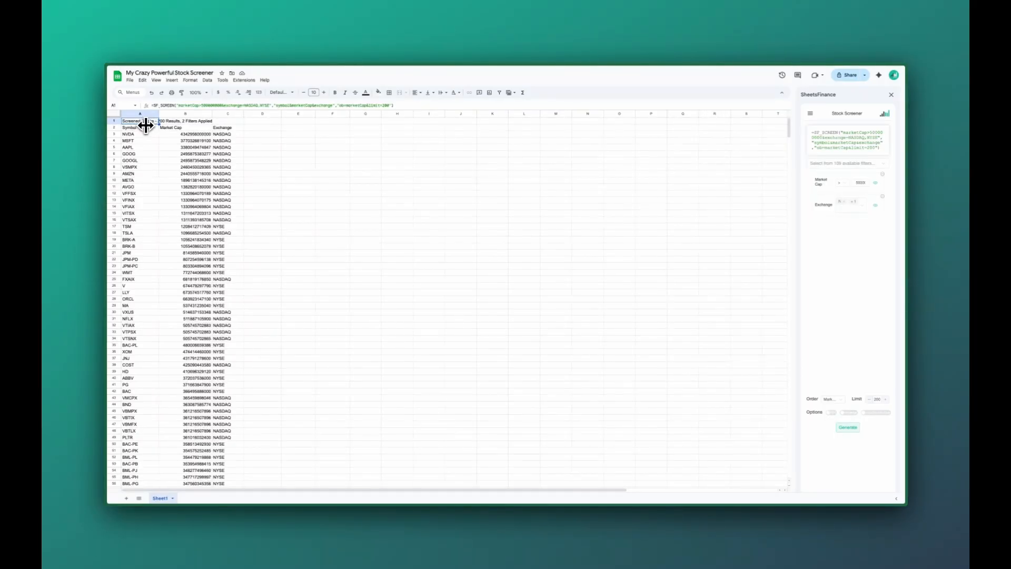
# Add a Sector filter to the stock screener and select the Healthcare and Energy sectors
pyautogui.click(885, 165)
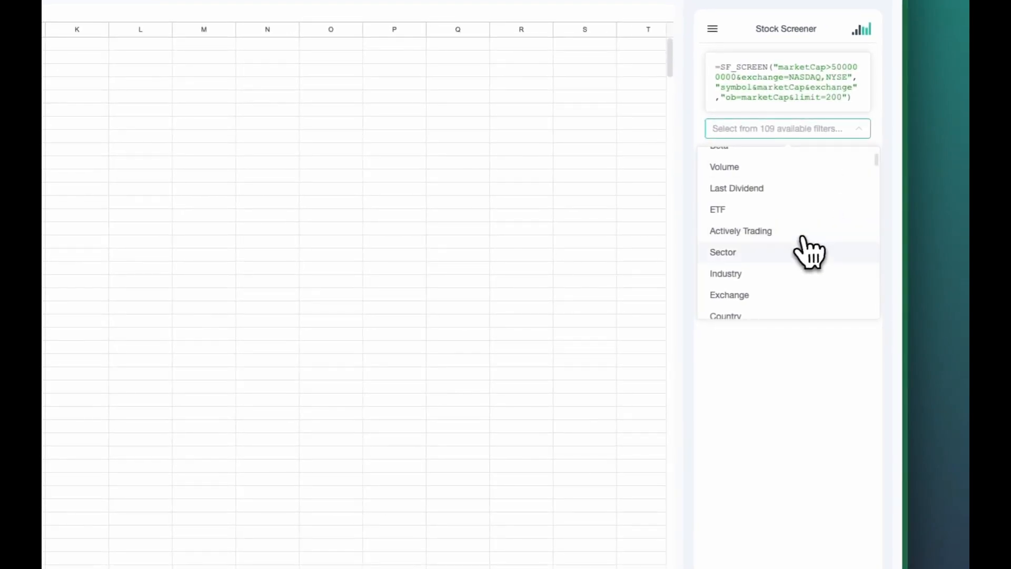
pyautogui.scroll(-1, 802, 240)
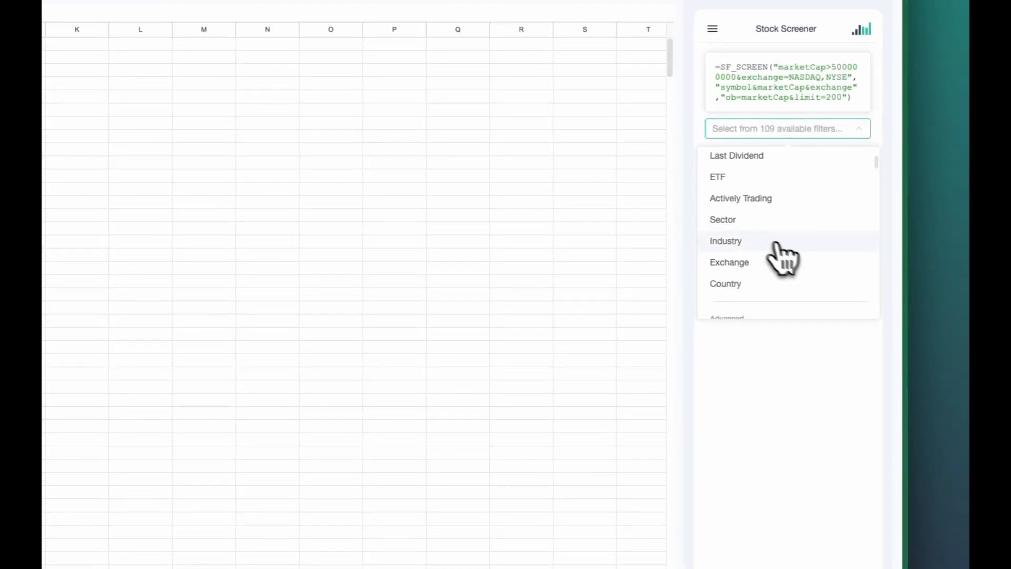
pyautogui.click(771, 221)
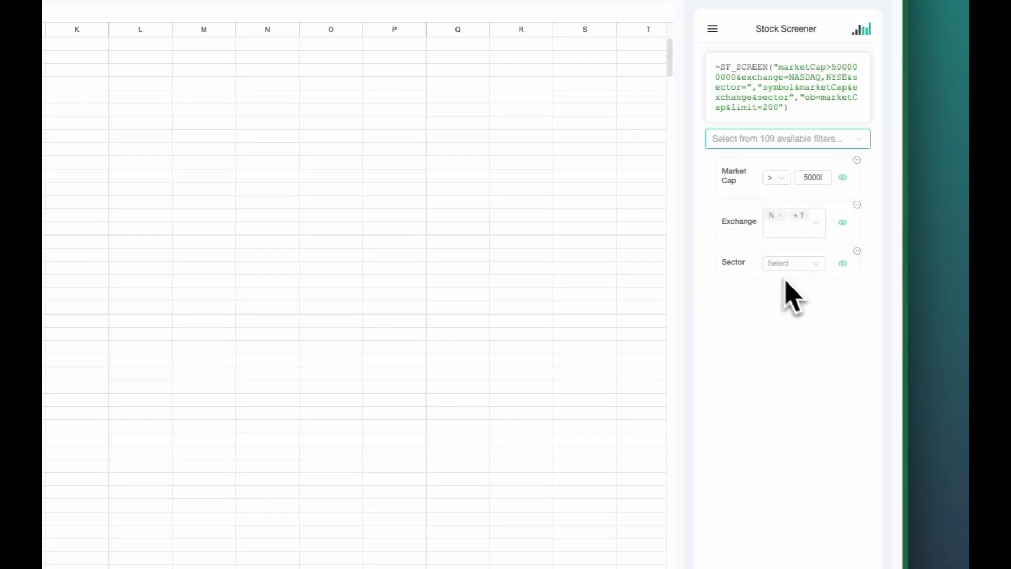
pyautogui.click(802, 264)
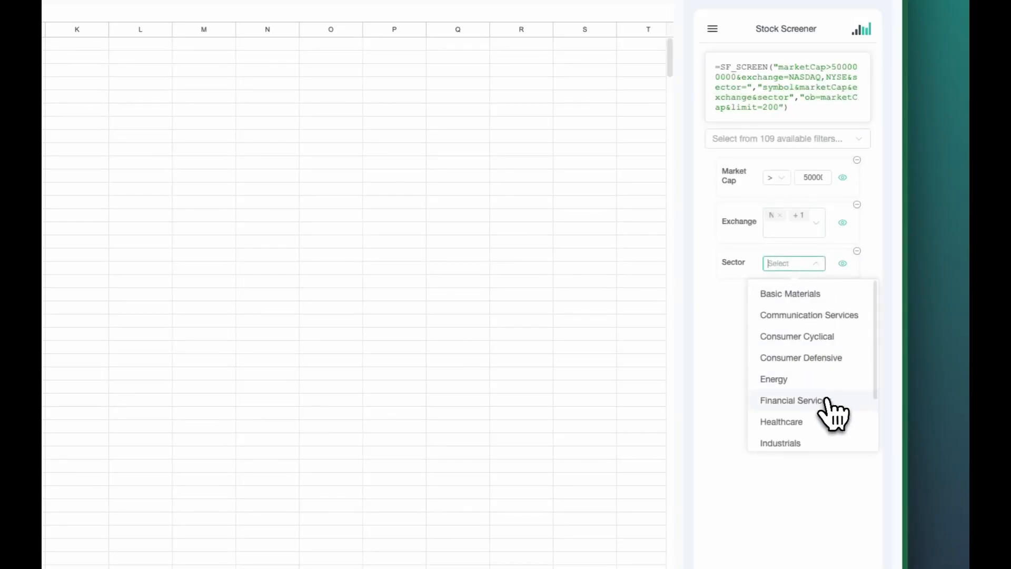
pyautogui.scroll(-1, 826, 401)
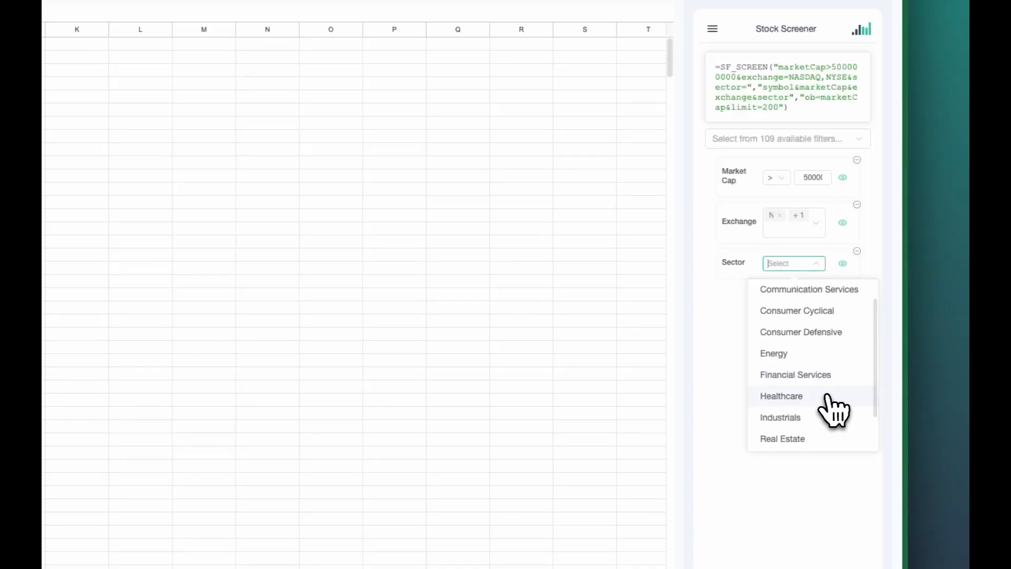
pyautogui.click(830, 397)
pyautogui.scroll(1, 813, 384)
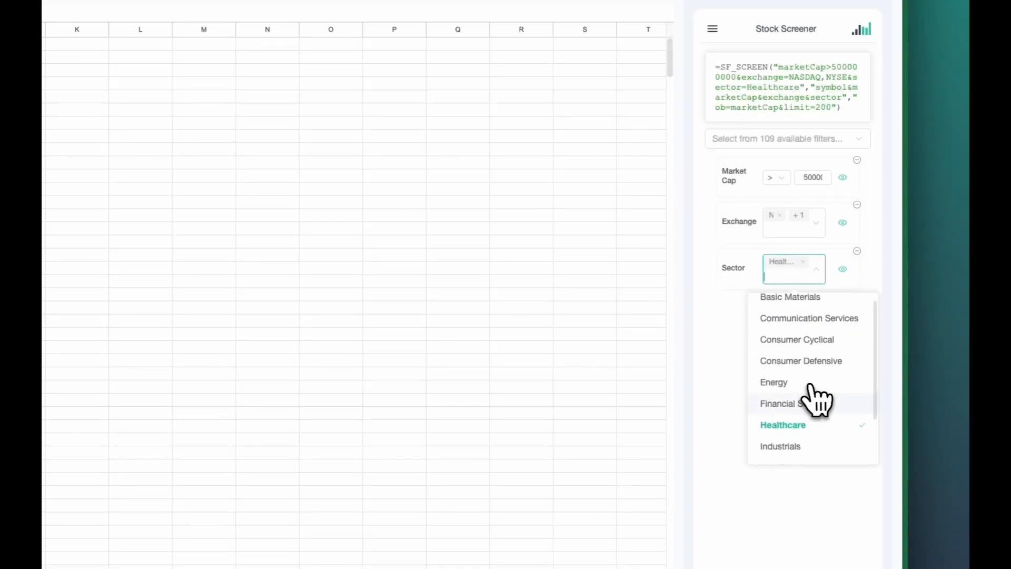
pyautogui.click(811, 382)
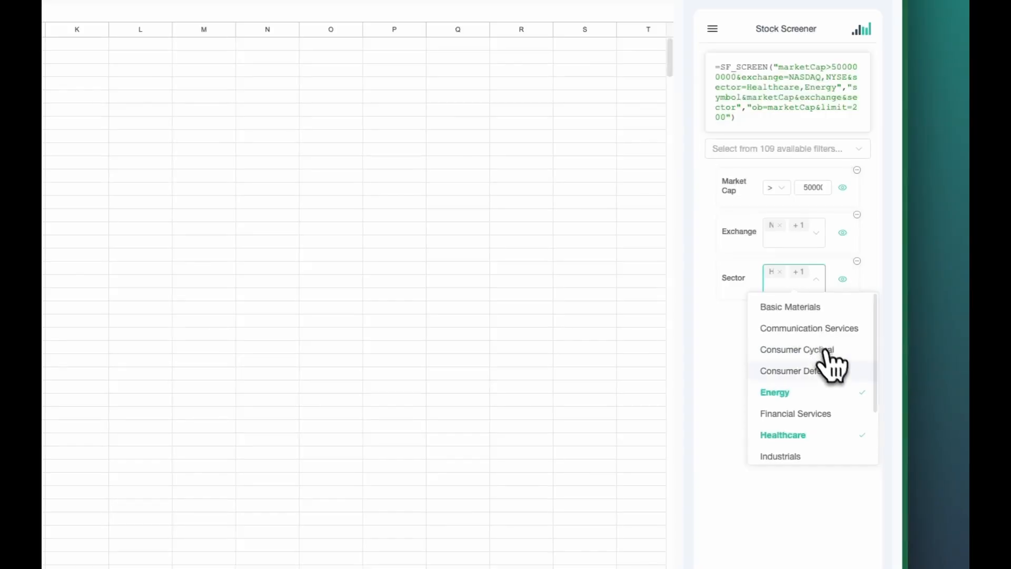
# Add Technology to the Sector filter and generate the updated stock list with a slightly narrower Symbol column
pyautogui.scroll(-3, 840, 429)
pyautogui.click(823, 428)
pyautogui.click(737, 383)
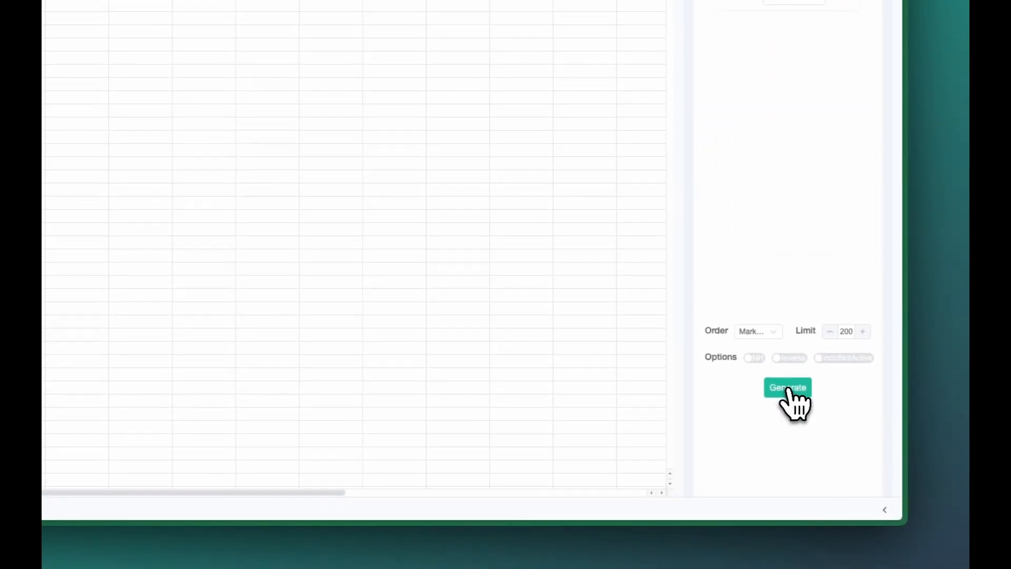
pyautogui.click(787, 392)
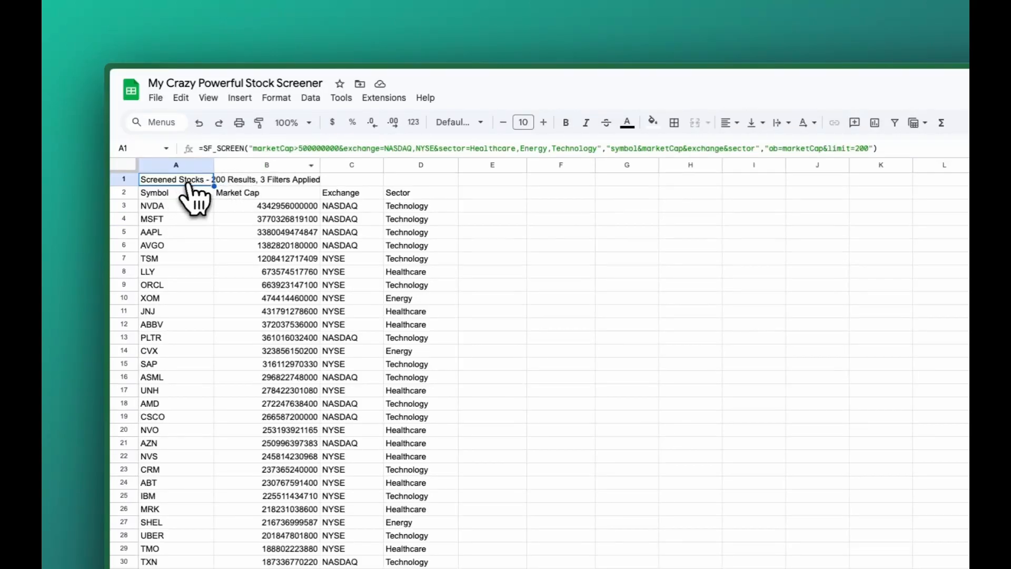
pyautogui.moveTo(211, 165); pyautogui.dragTo(206, 165)
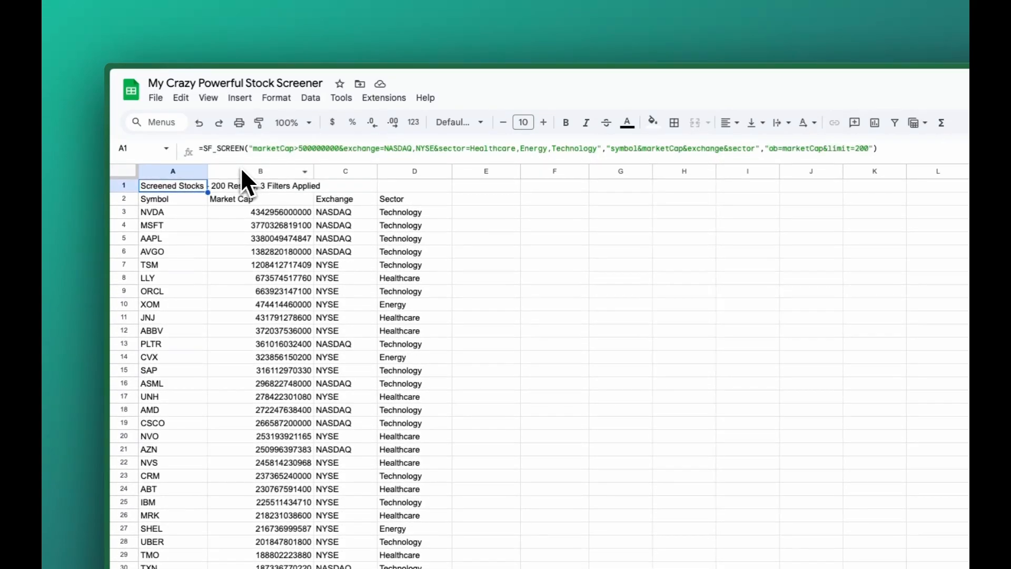
# Examine the filter argument and the ordering and limit argument of the SF_SCREEN formula in cell A1
pyautogui.click(251, 149)
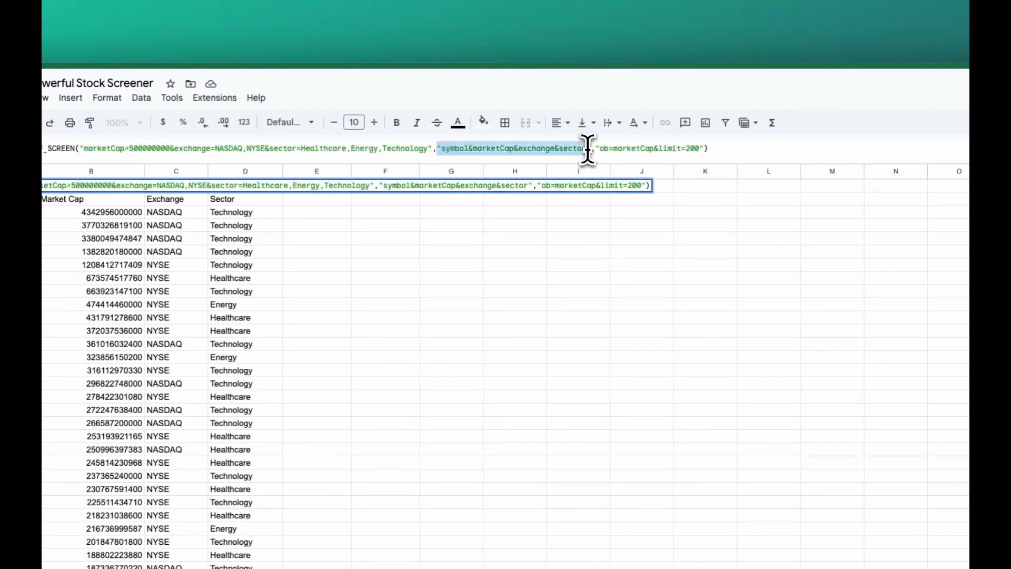
pyautogui.moveTo(598, 149); pyautogui.dragTo(704, 152)
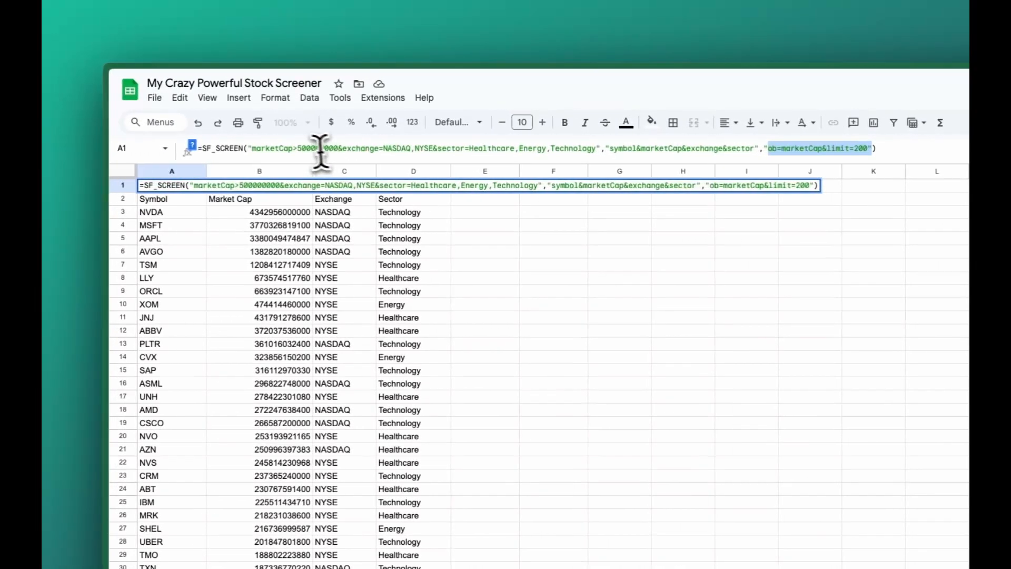
pyautogui.click(246, 148)
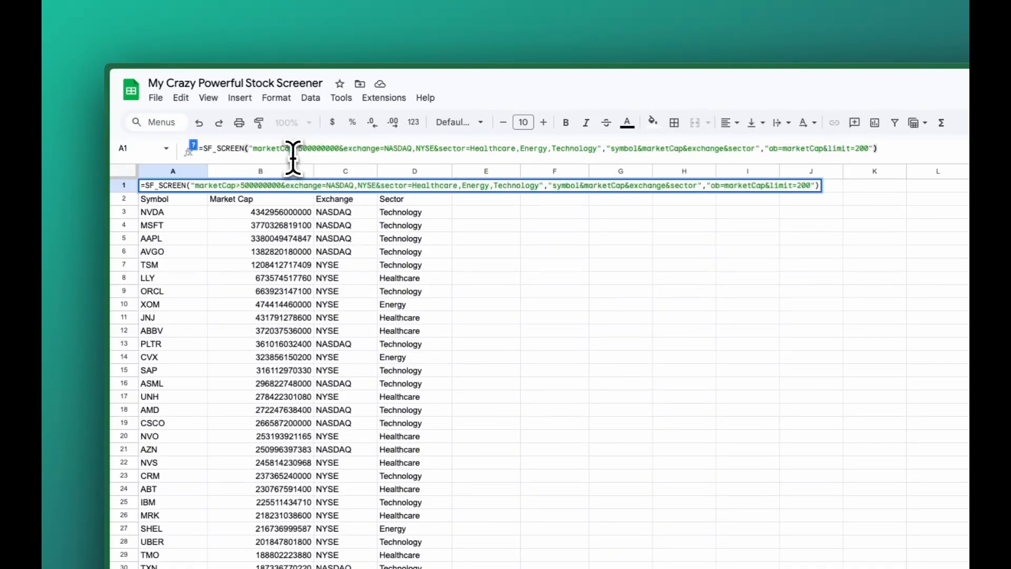
pyautogui.doubleClick(266, 150)
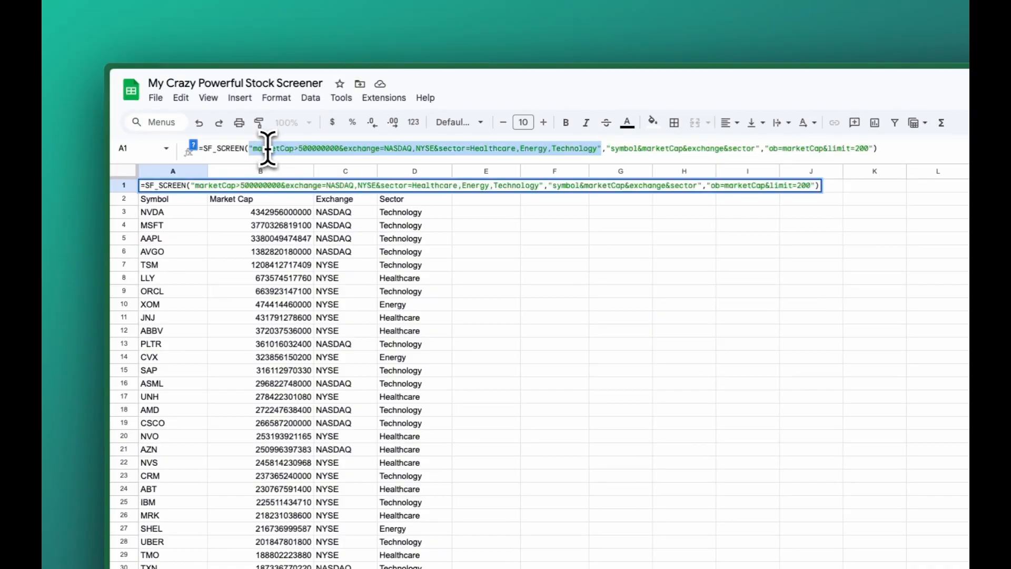
pyautogui.click(374, 151)
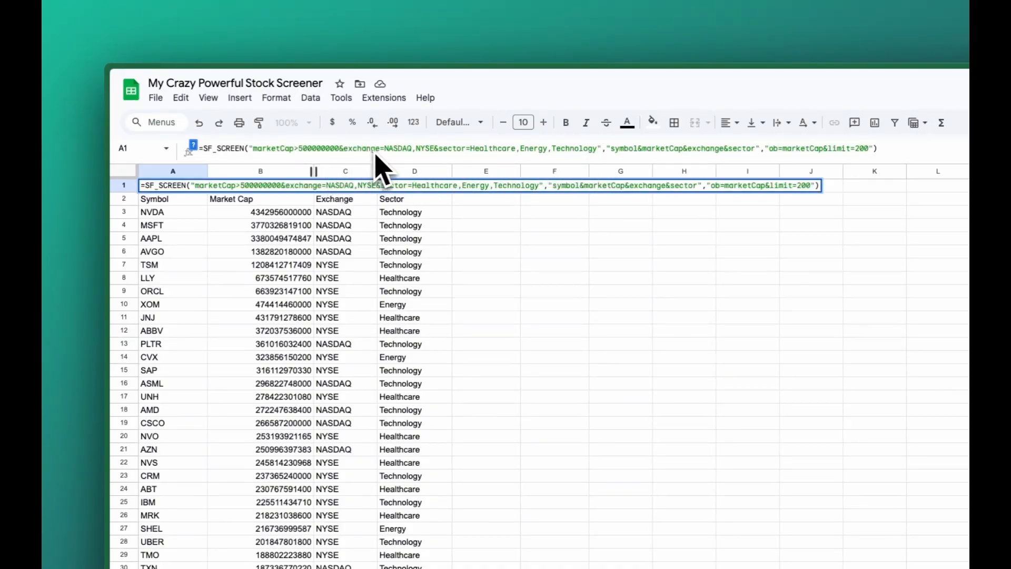
# Compare the column argument of the SF_SCREEN formula with the Symbol, Market Cap and Sector headers in row 2
pyautogui.click(451, 152)
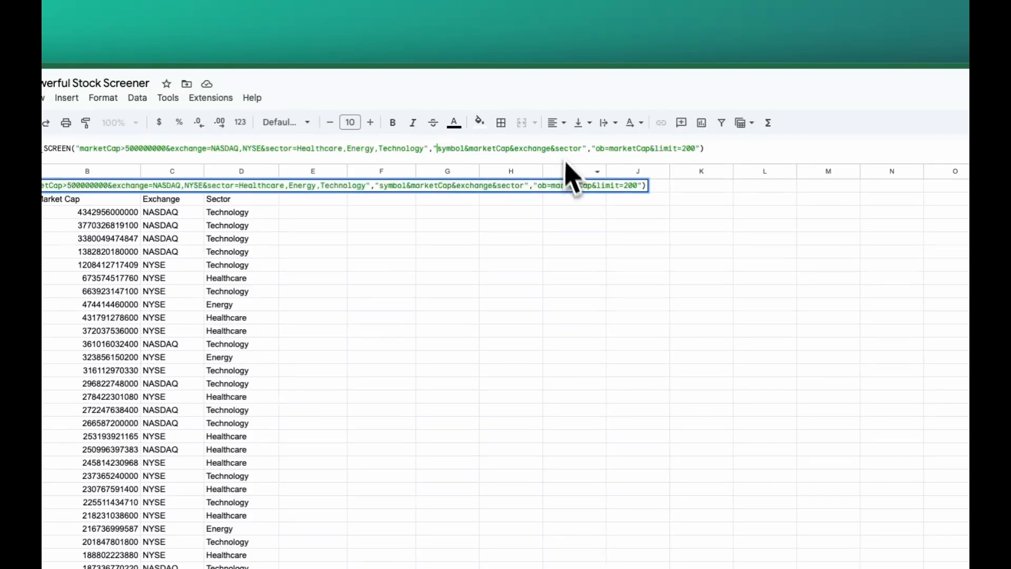
pyautogui.click(433, 215)
pyautogui.click(179, 203)
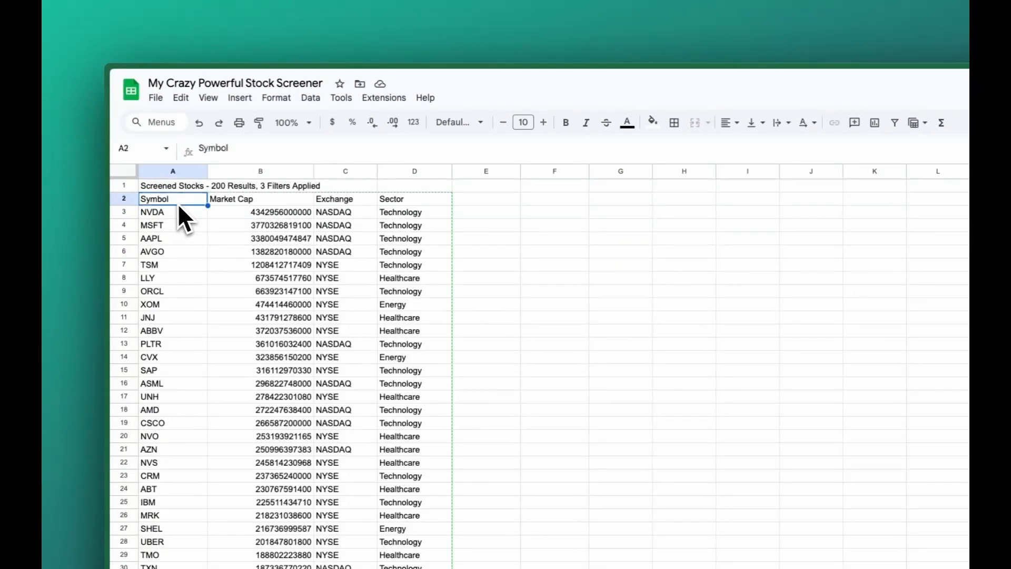
pyautogui.click(248, 200)
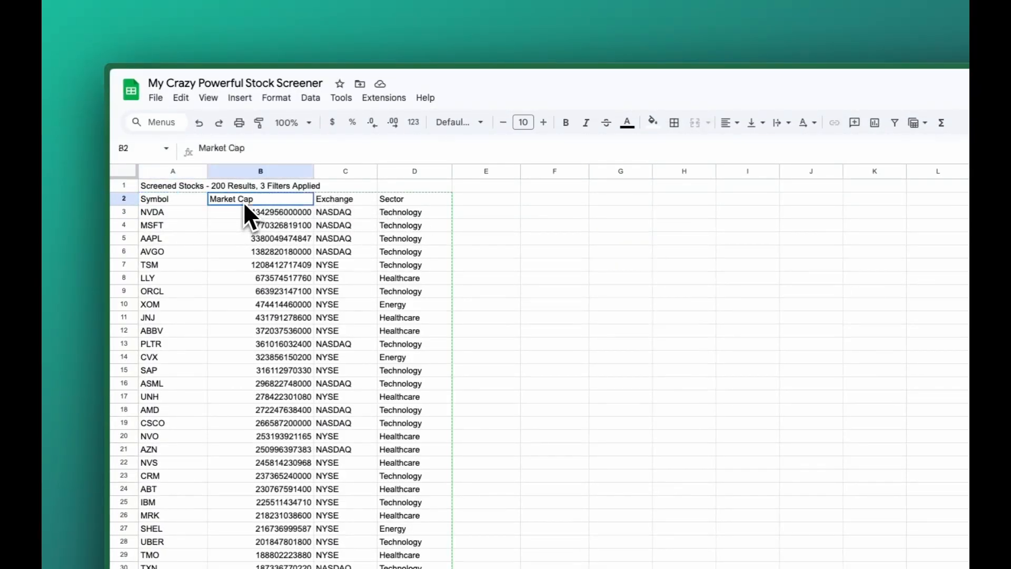
pyautogui.click(413, 201)
pyautogui.click(181, 188)
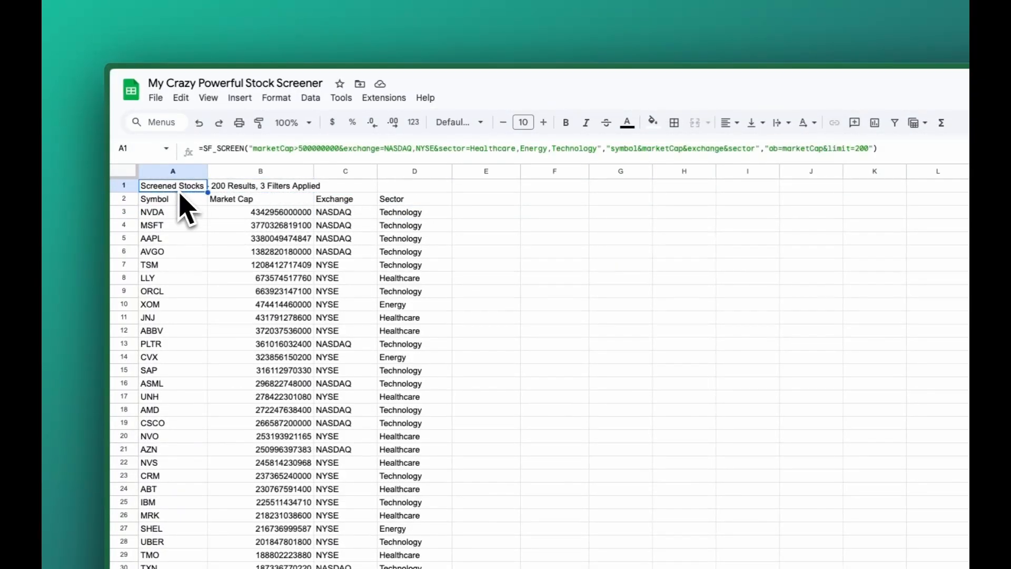
pyautogui.click(635, 148)
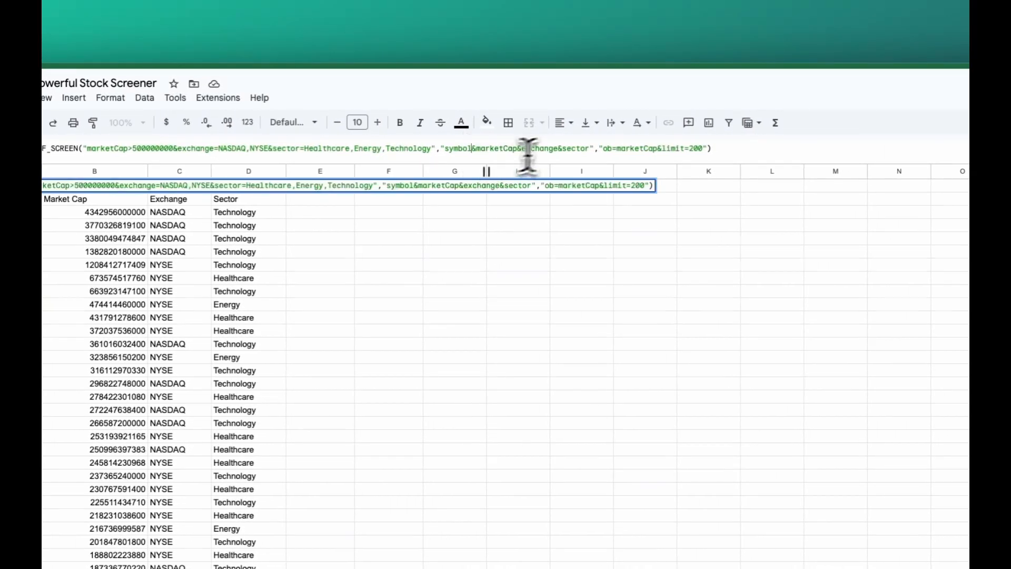
pyautogui.keyDown('shift'); pyautogui.click(589, 150); pyautogui.keyUp('shift')
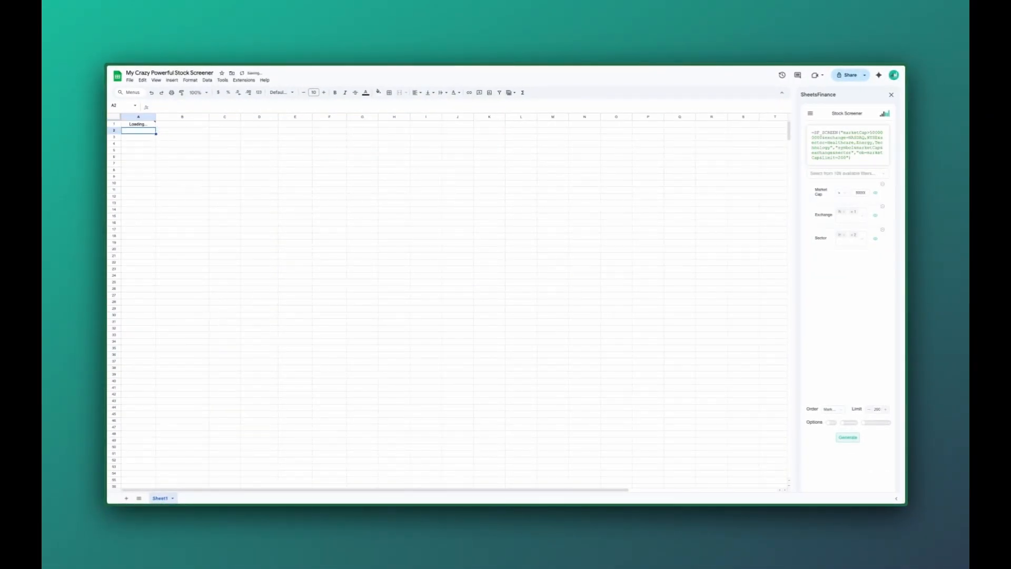
# Inspect the ordering and limit argument in cell A1's formula and leave the formula without editing it
pyautogui.click(138, 124)
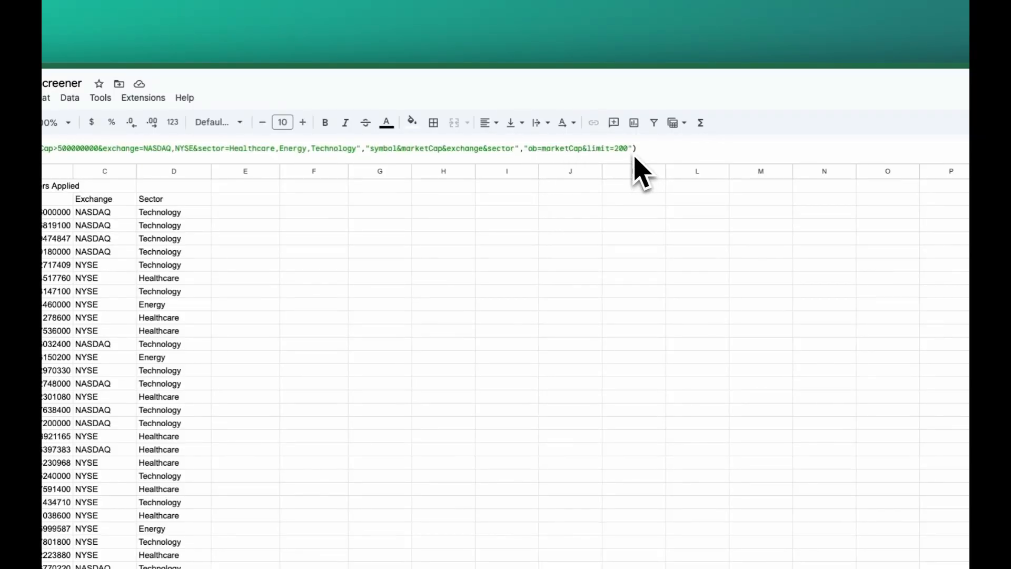
pyautogui.click(539, 149)
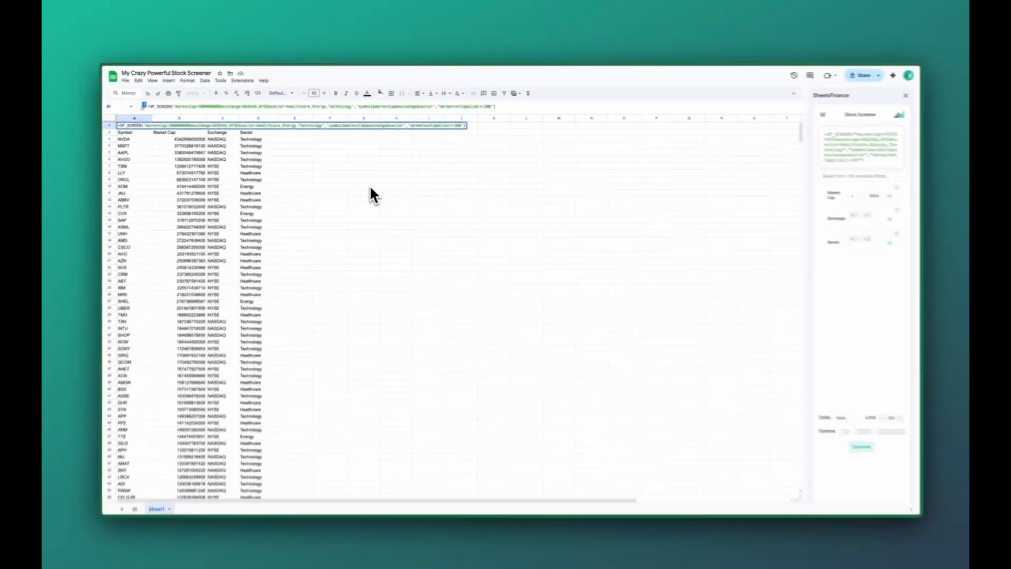
pyautogui.press('Escape')
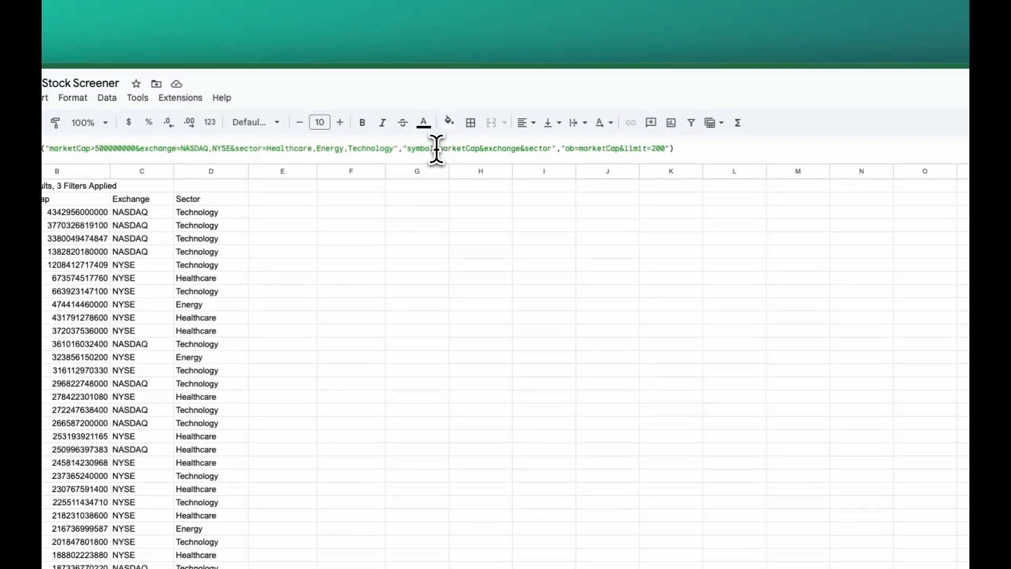
# Insert companyName between symbol and marketCap in the column argument of cell A1's SF_SCREEN formula
pyautogui.click(372, 106)
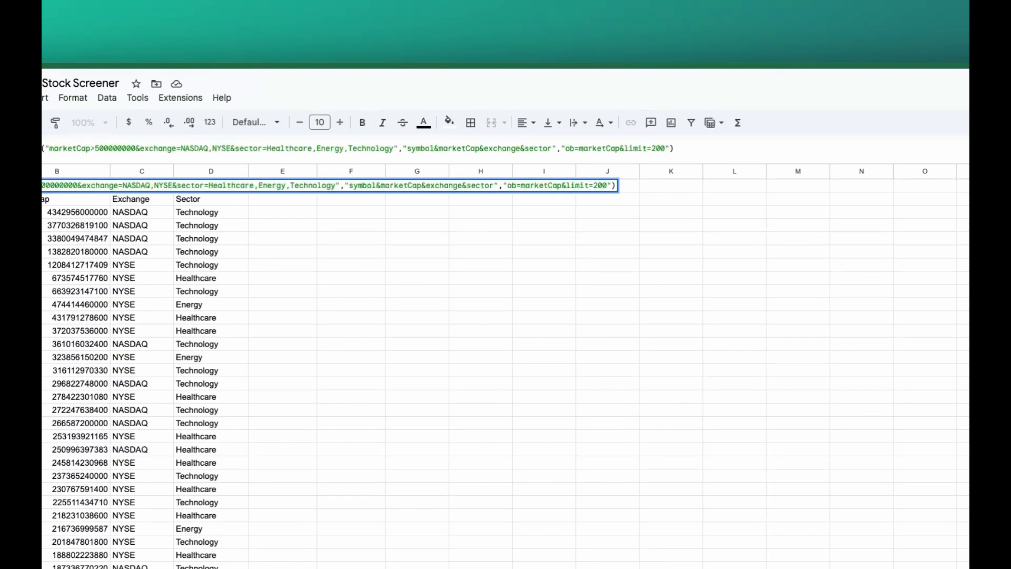
pyautogui.write('cop')
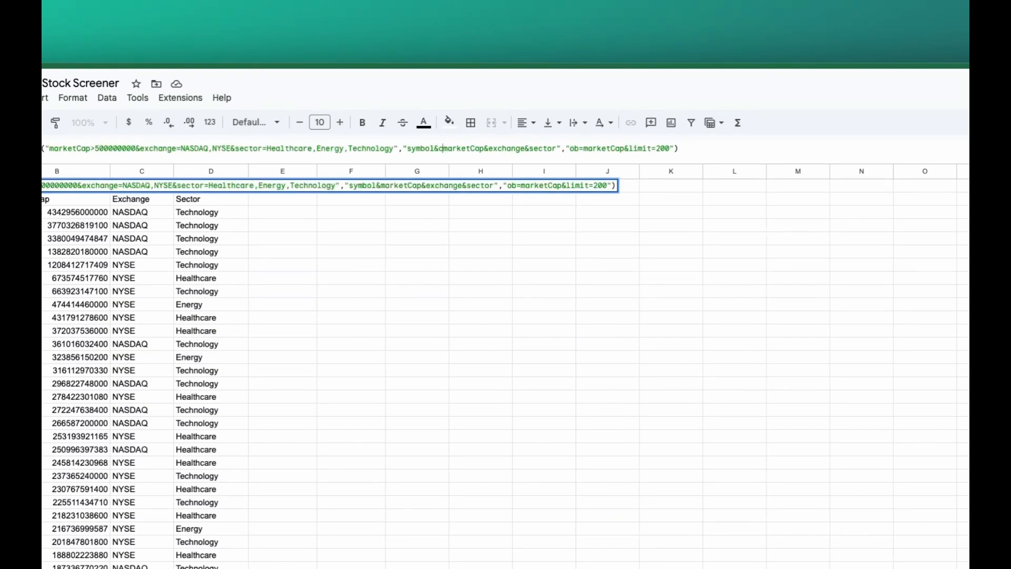
pyautogui.write('pa')
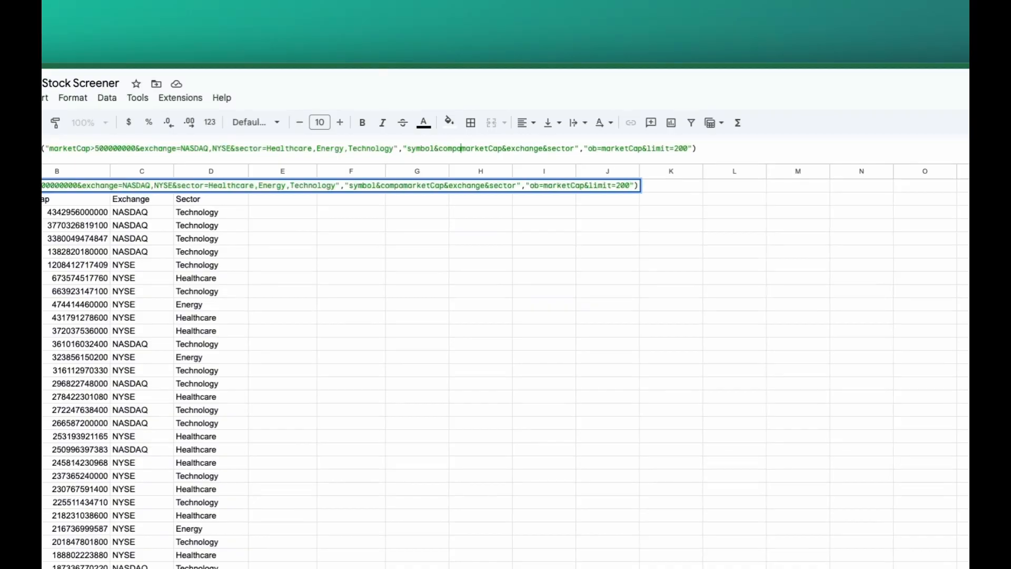
pyautogui.write('nyNa')
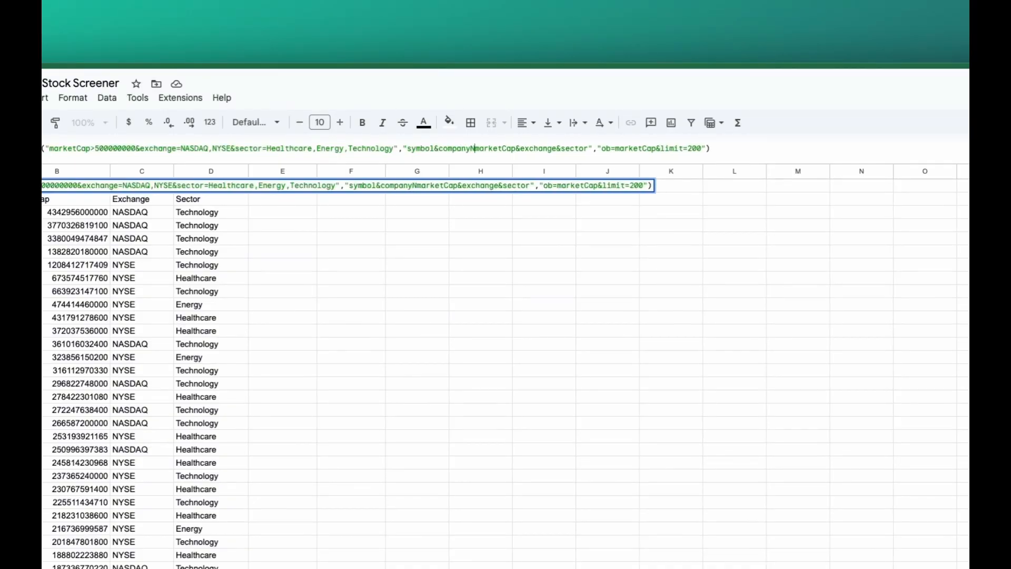
pyautogui.write('me&')
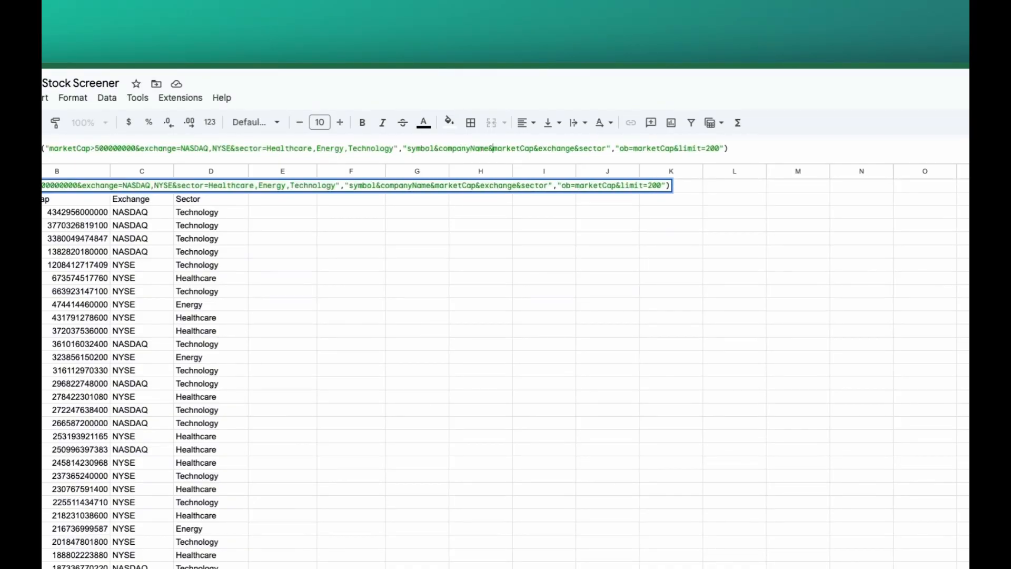
# Move exchange and sector ahead of marketCap in the formula's column argument, keeping a single & between the names
pyautogui.click(542, 151)
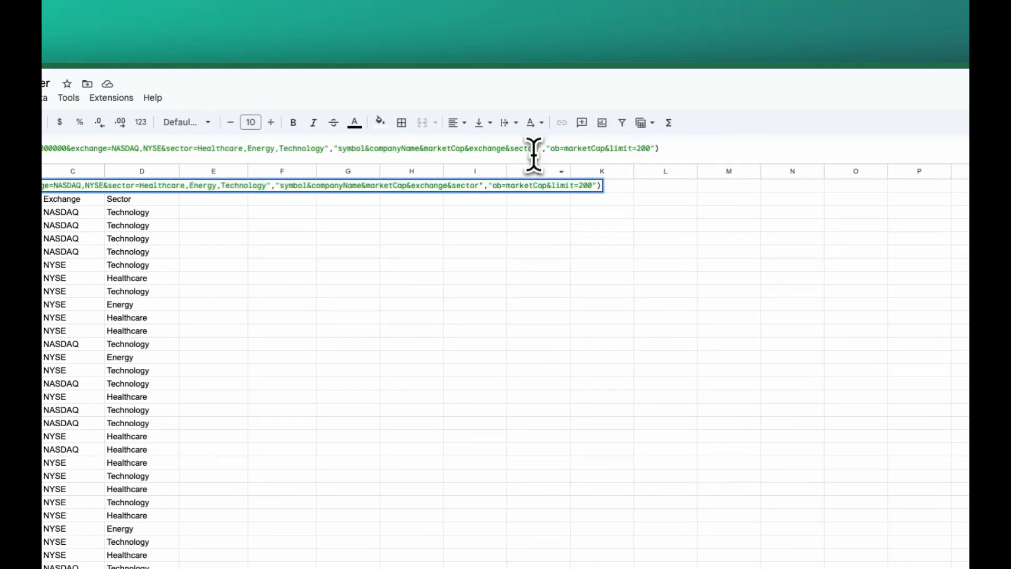
pyautogui.keyDown('shift'); pyautogui.click(469, 151); pyautogui.keyUp('shift')
pyautogui.hotkey('ctrl', 'c')
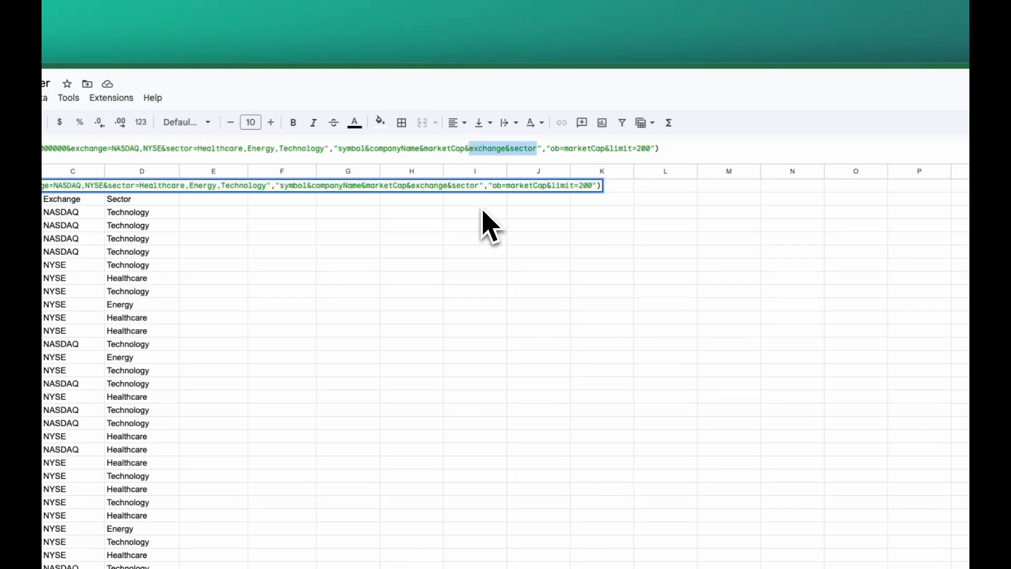
pyautogui.press('BackSpace')
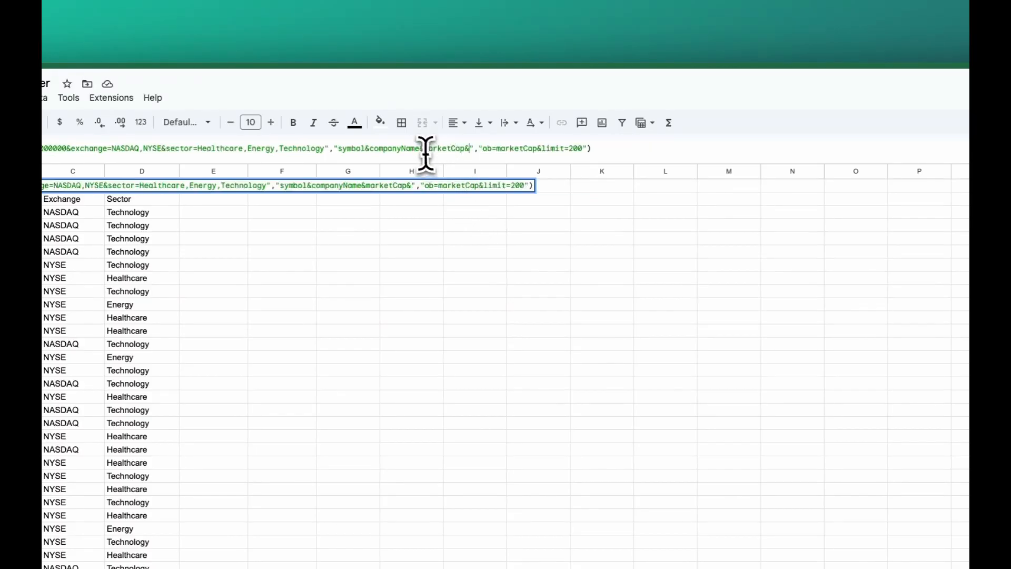
pyautogui.click(423, 149)
pyautogui.hotkey('ctrl', 'v')
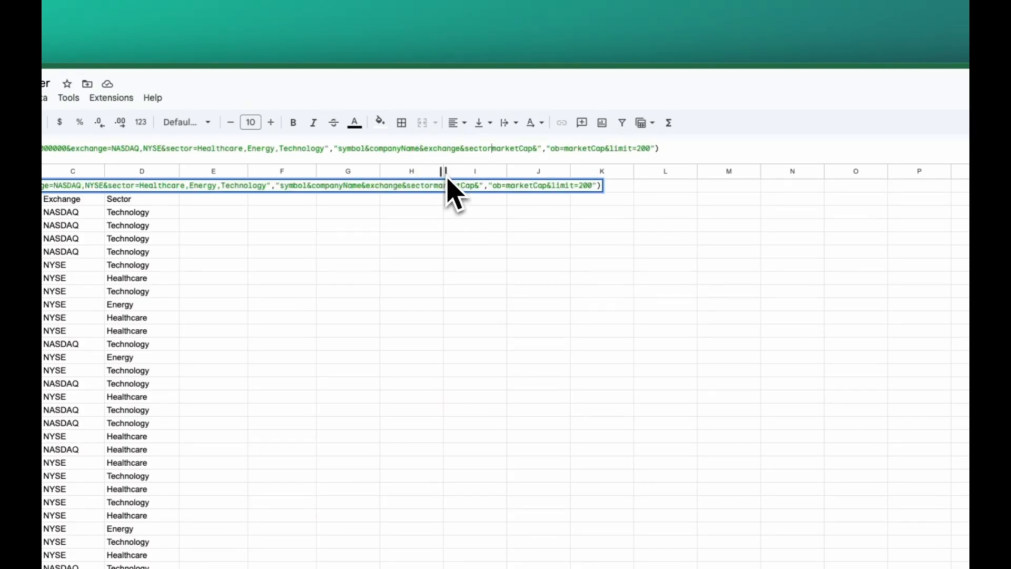
pyautogui.write('&')
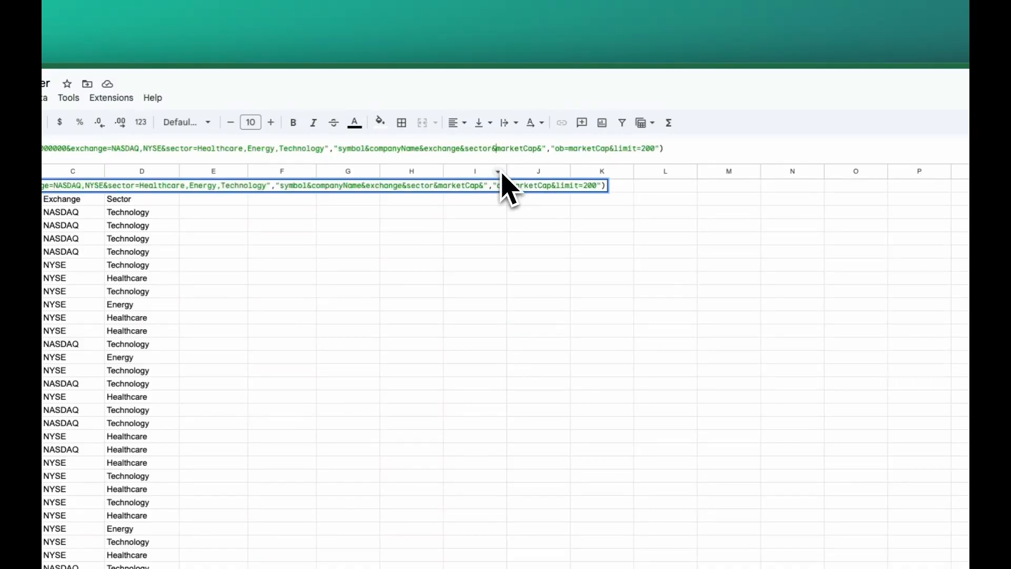
pyautogui.click(541, 149)
pyautogui.press('BackSpace')
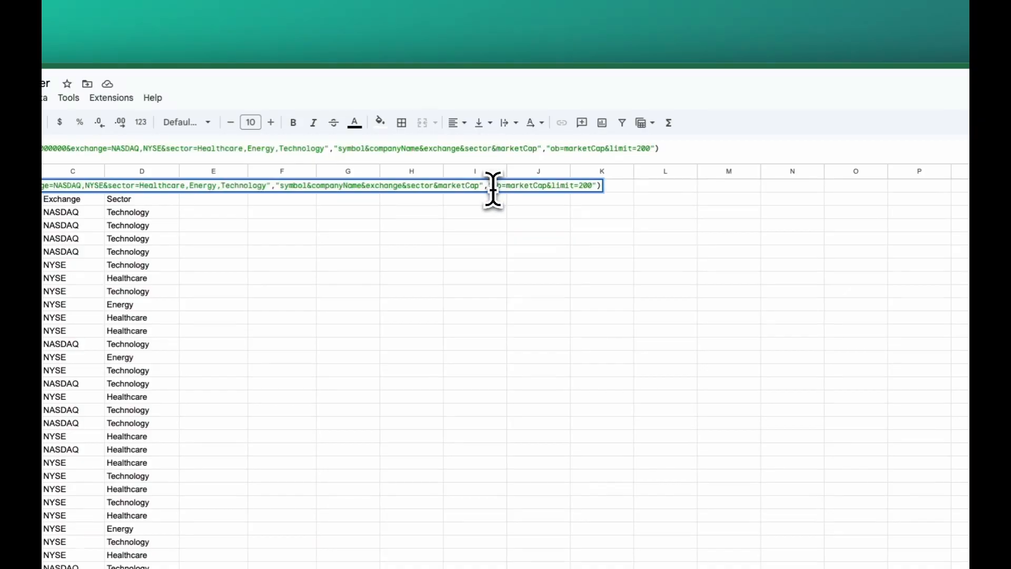
# Insert industry, ceo and fullTimeEmployees between sector and marketCap in the SF_SCREEN column argument and apply the formula
pyautogui.write('&indust')
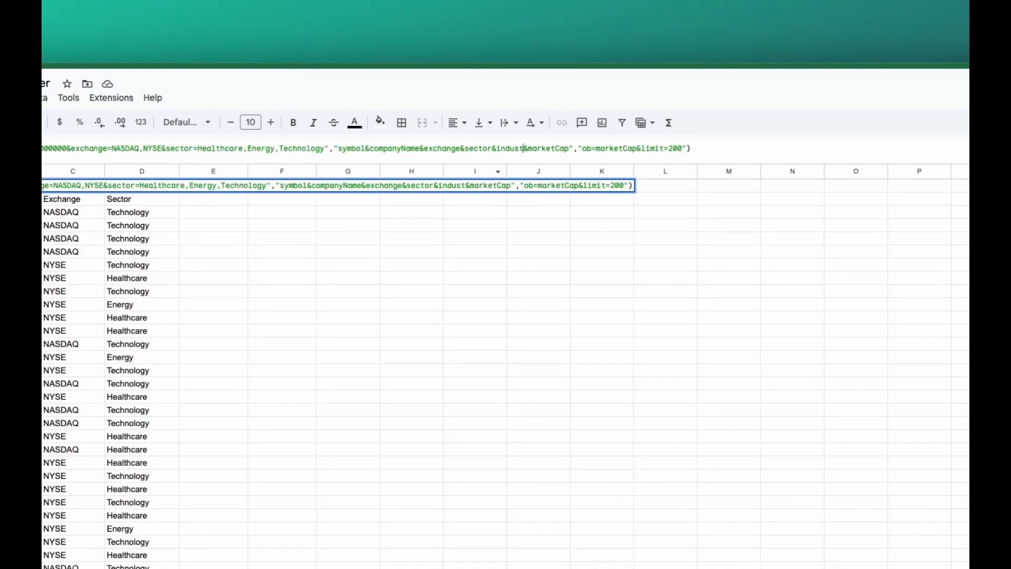
pyautogui.write('ry')
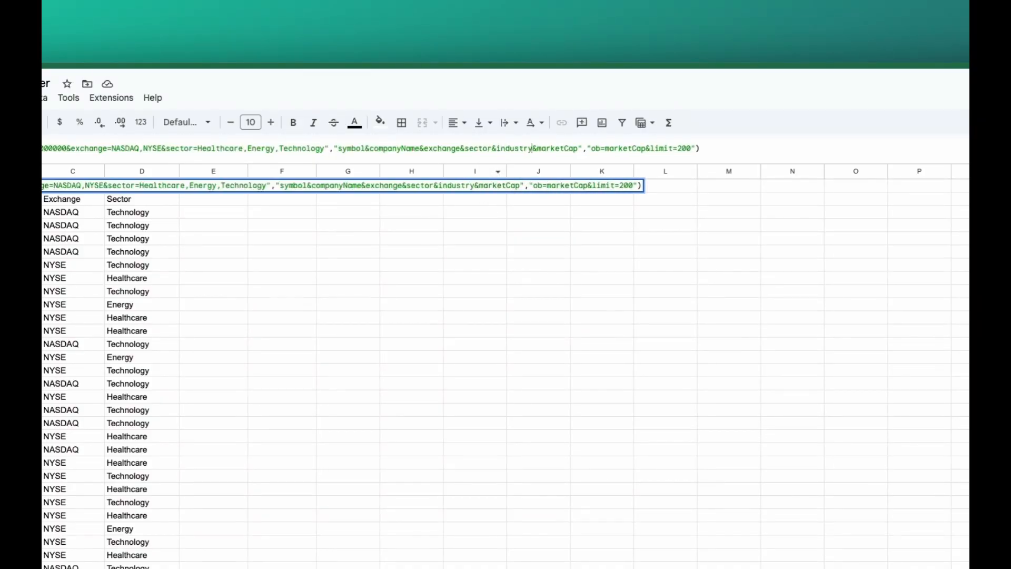
pyautogui.write('&')
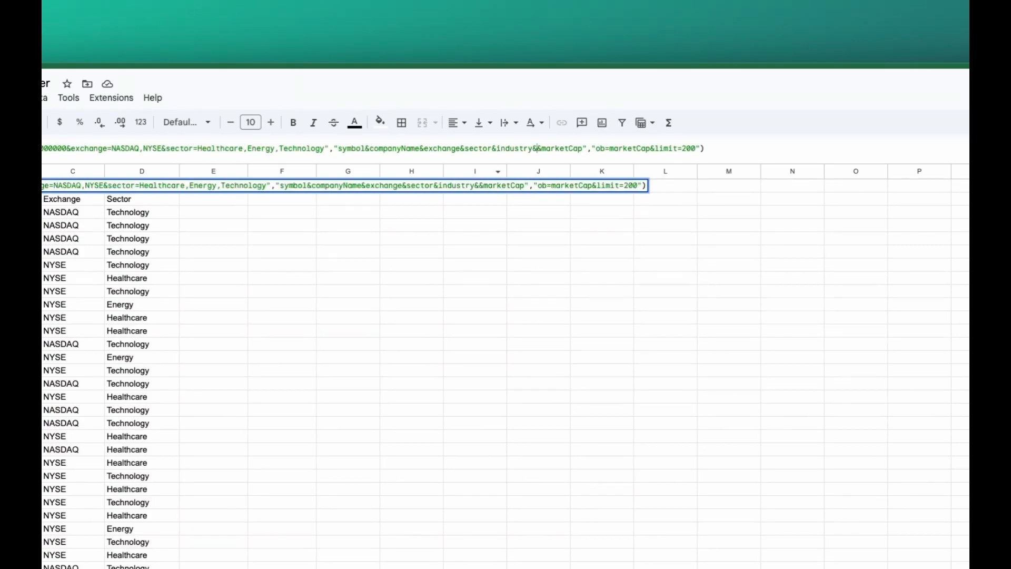
pyautogui.write('ceo')
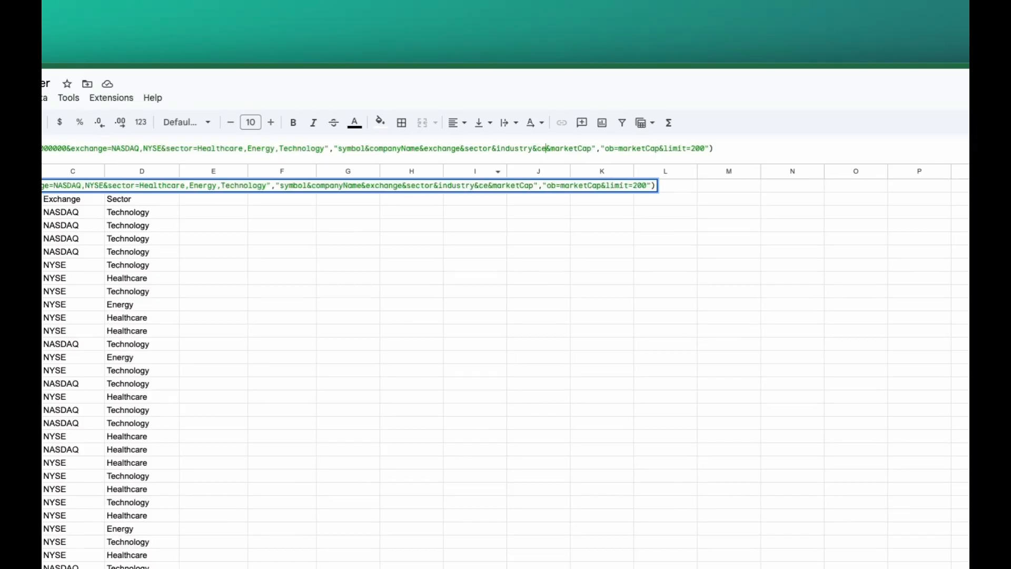
pyautogui.write('&')
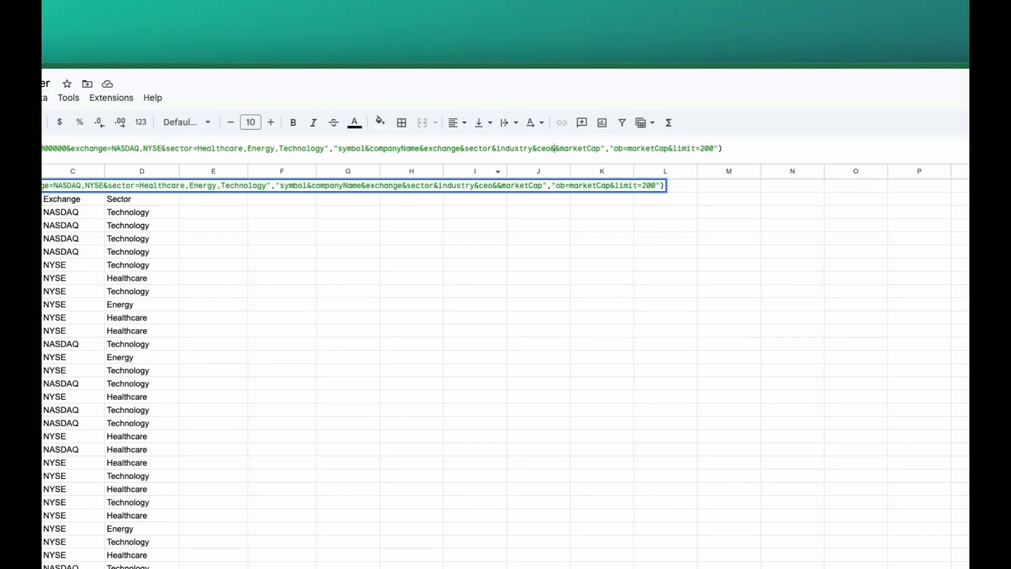
pyautogui.write('fullTime')
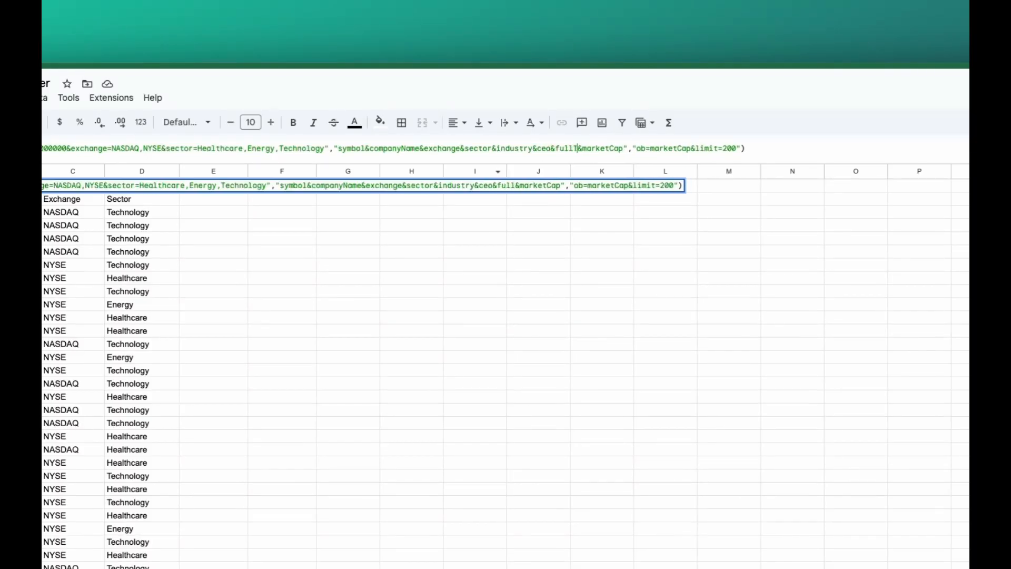
pyautogui.write('Emplo')
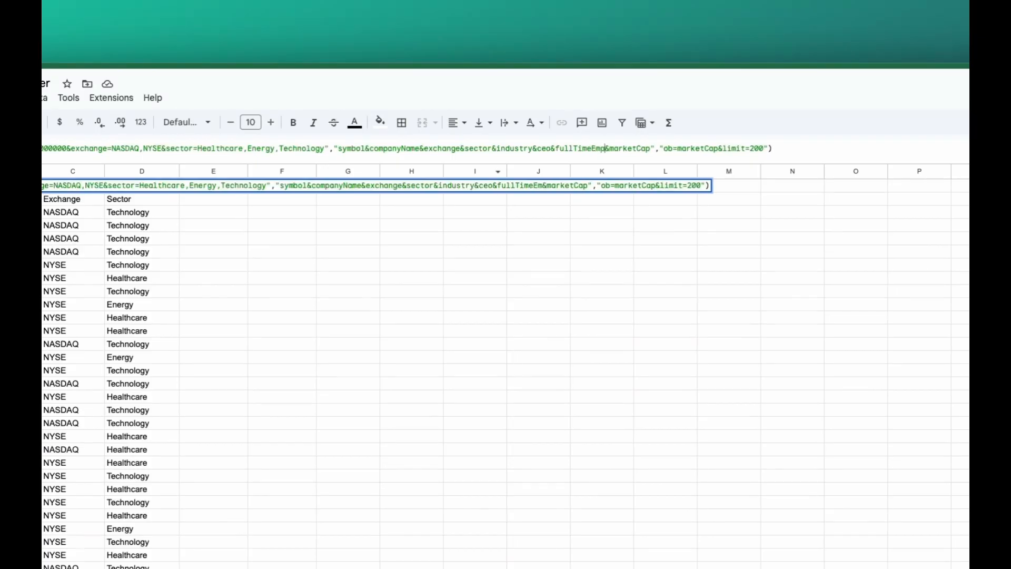
pyautogui.write('yees')
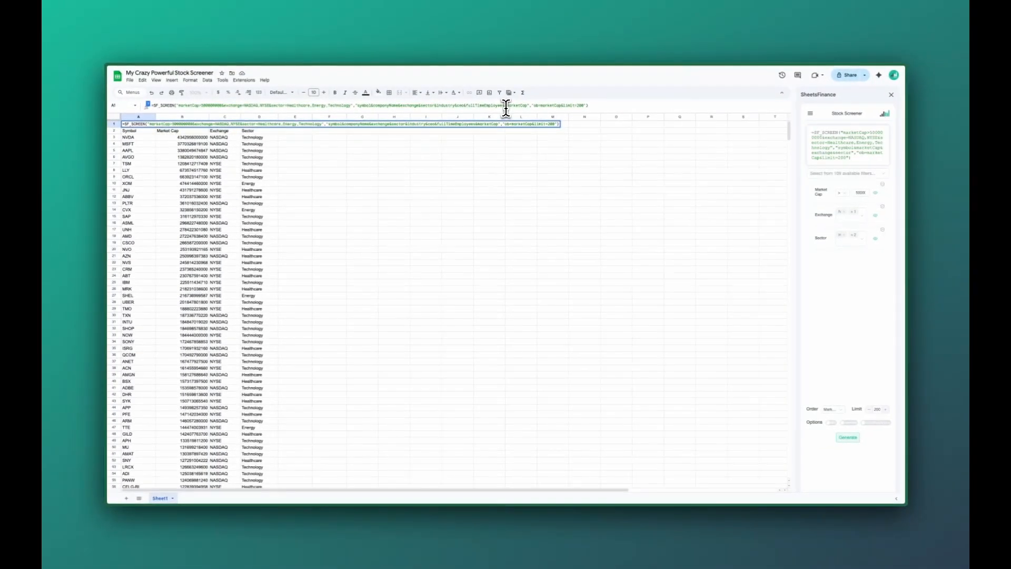
pyautogui.press('Return')
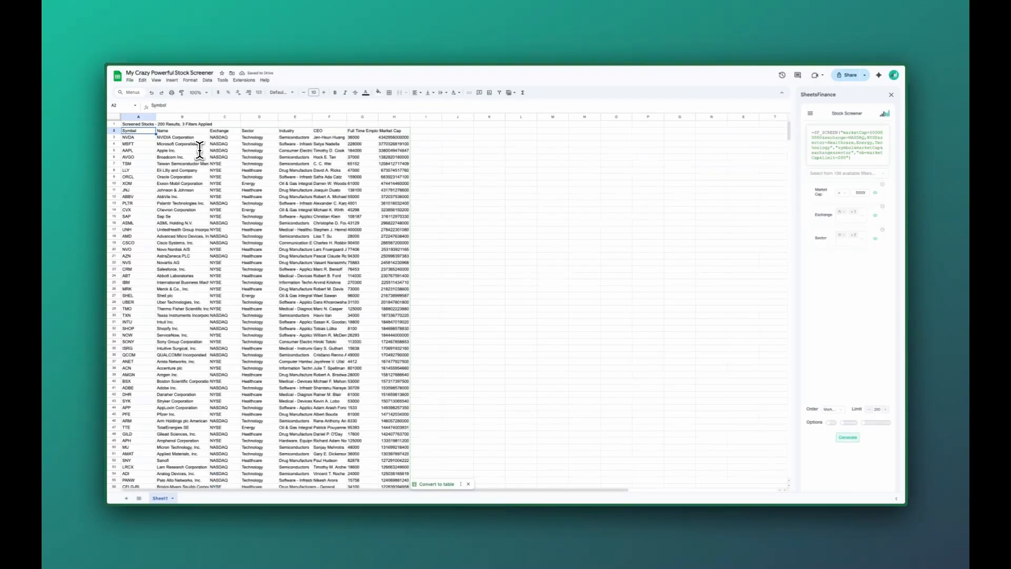
# Widen the Name, Industry, CEO and Full Time Employees columns so their contents fit
pyautogui.click(136, 124)
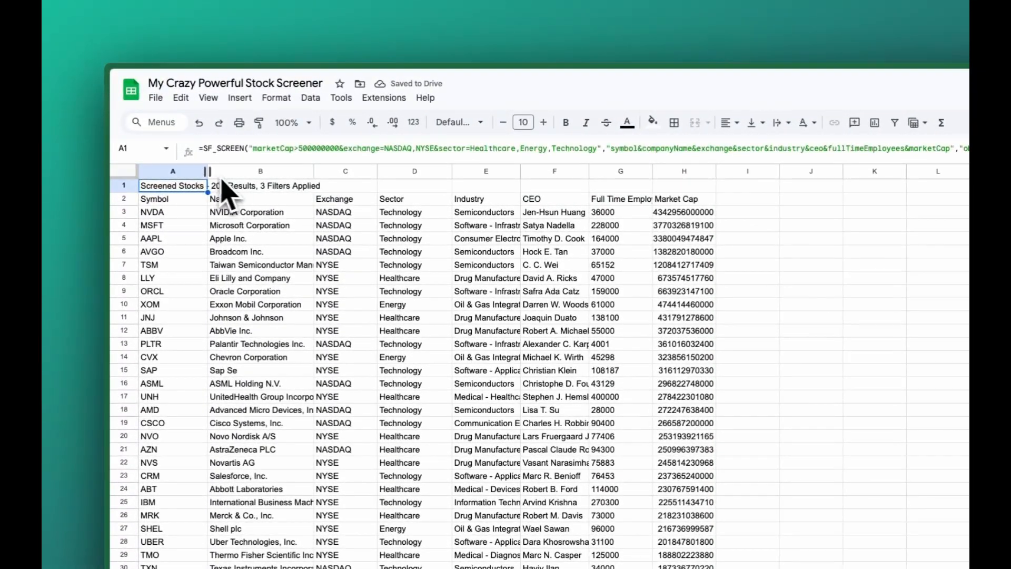
pyautogui.moveTo(520, 171); pyautogui.dragTo(610, 179)
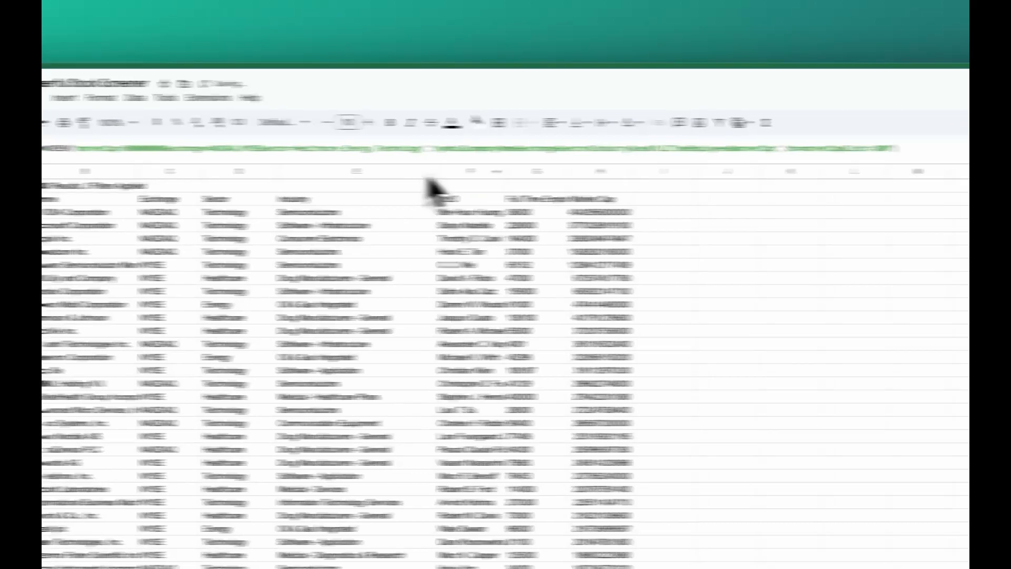
pyautogui.doubleClick(504, 173)
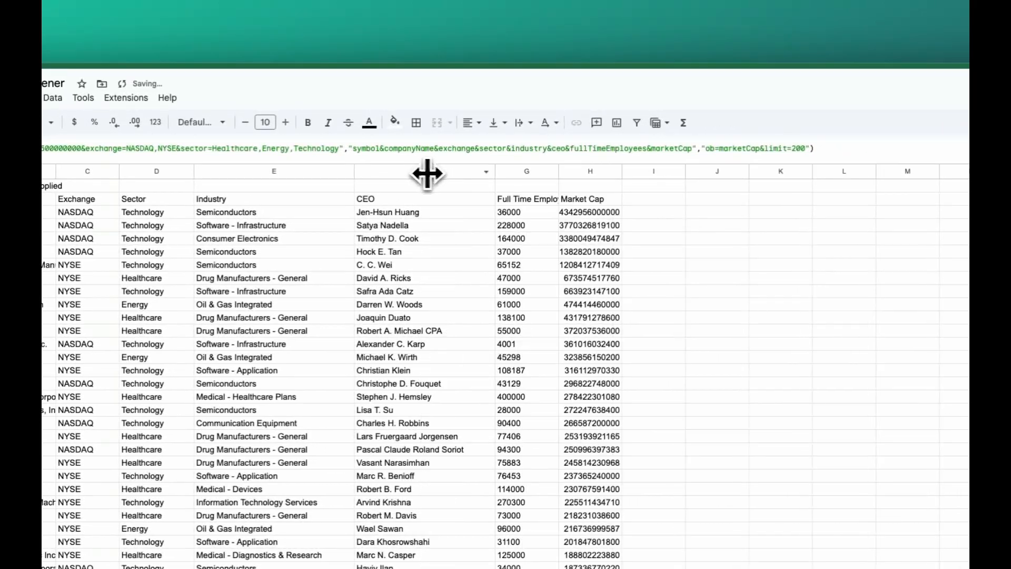
pyautogui.doubleClick(639, 173)
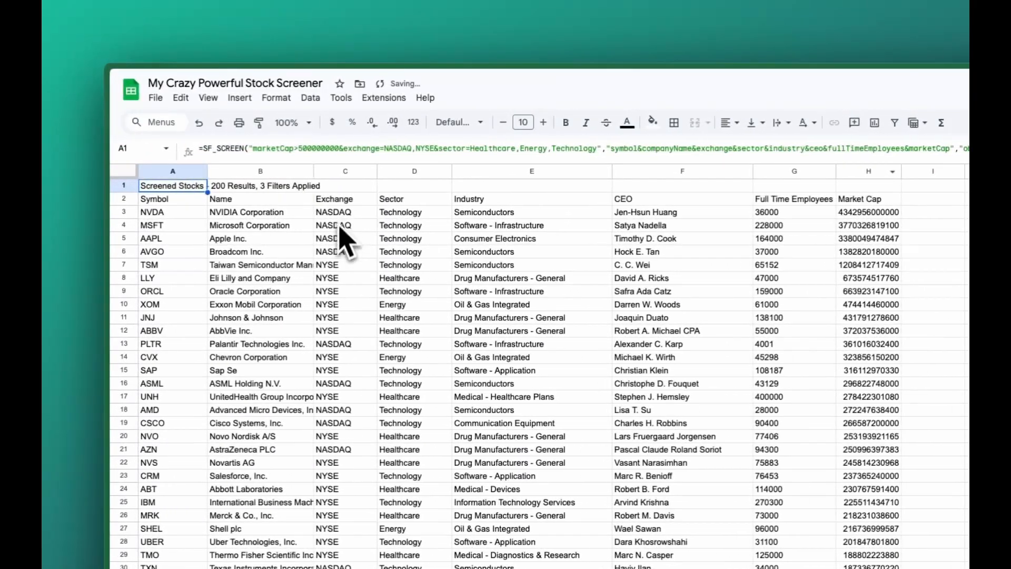
pyautogui.doubleClick(313, 169)
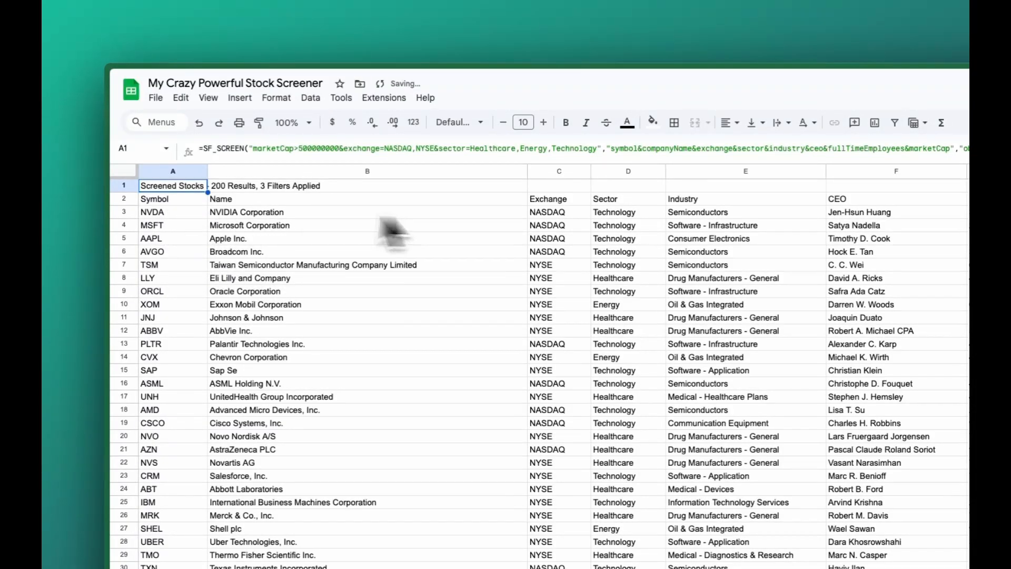
# Review the row 2 headers from Symbol to Market Cap to check the order of the output columns
pyautogui.click(168, 201)
pyautogui.click(322, 202)
pyautogui.click(533, 202)
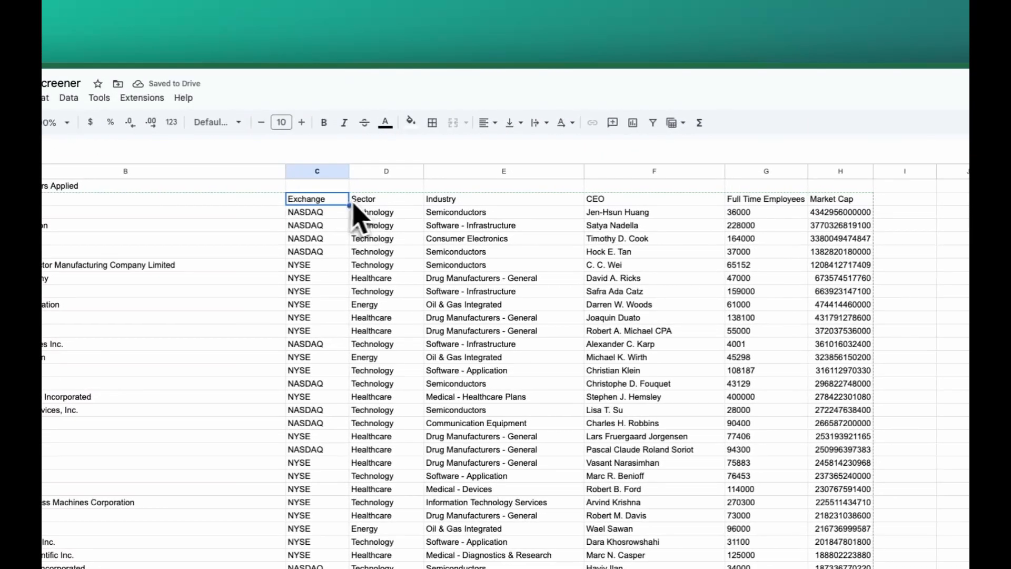
pyautogui.click(615, 201)
pyautogui.click(455, 201)
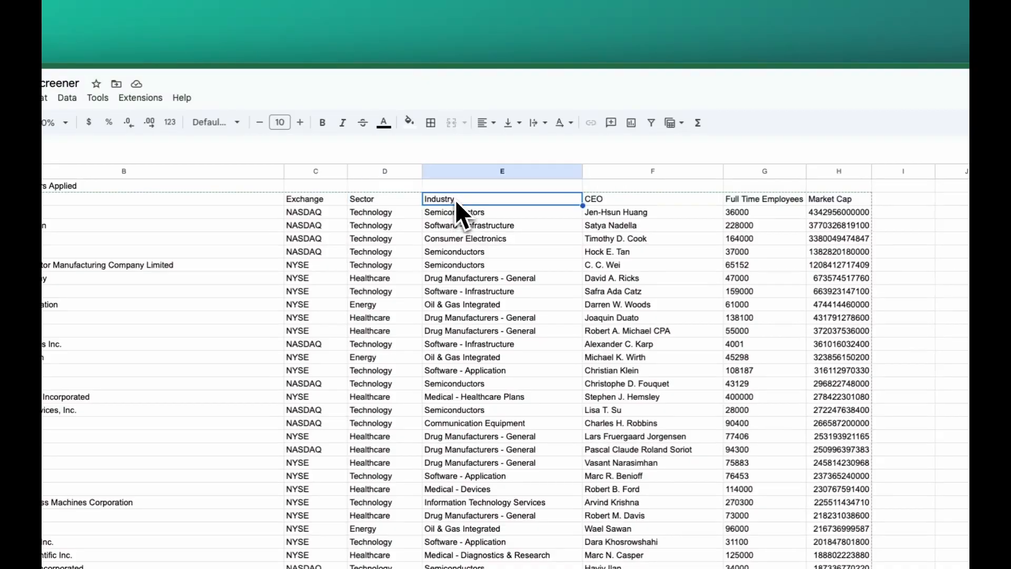
pyautogui.click(631, 203)
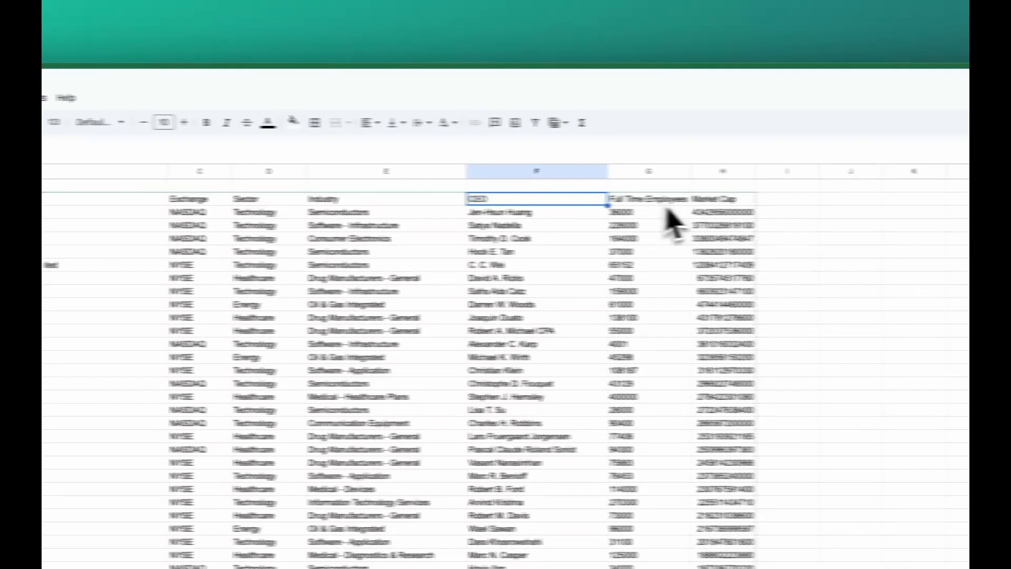
pyautogui.click(779, 201)
pyautogui.click(679, 200)
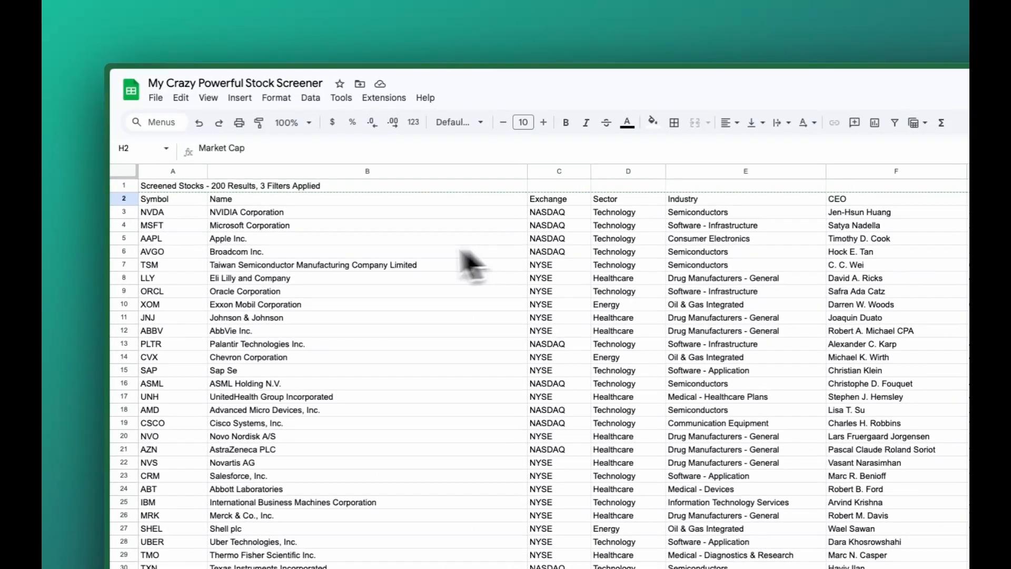
# Replace the entire column argument of cell A1's SF_SCREEN formula with all and apply it
pyautogui.click(166, 186)
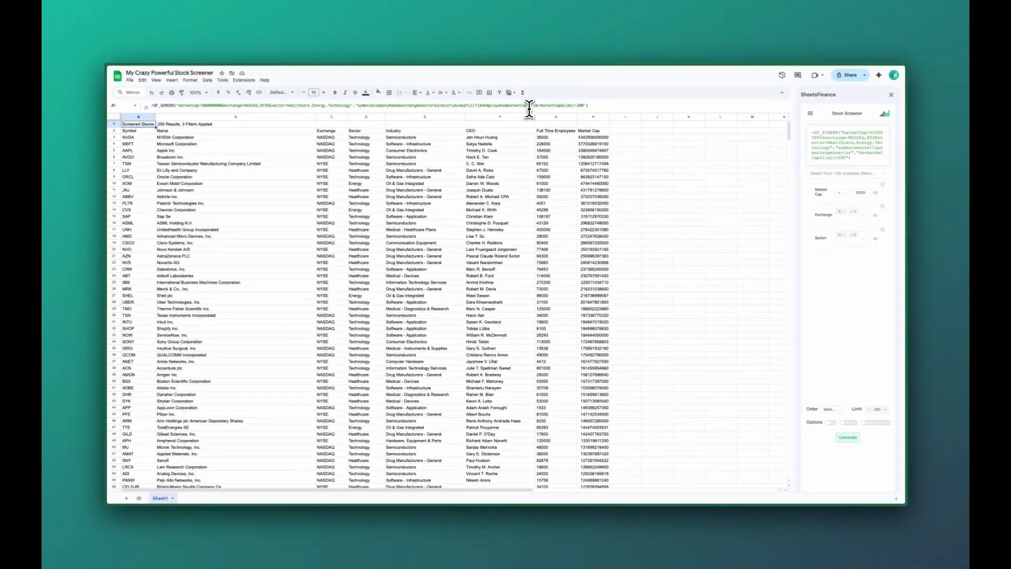
pyautogui.click(527, 105)
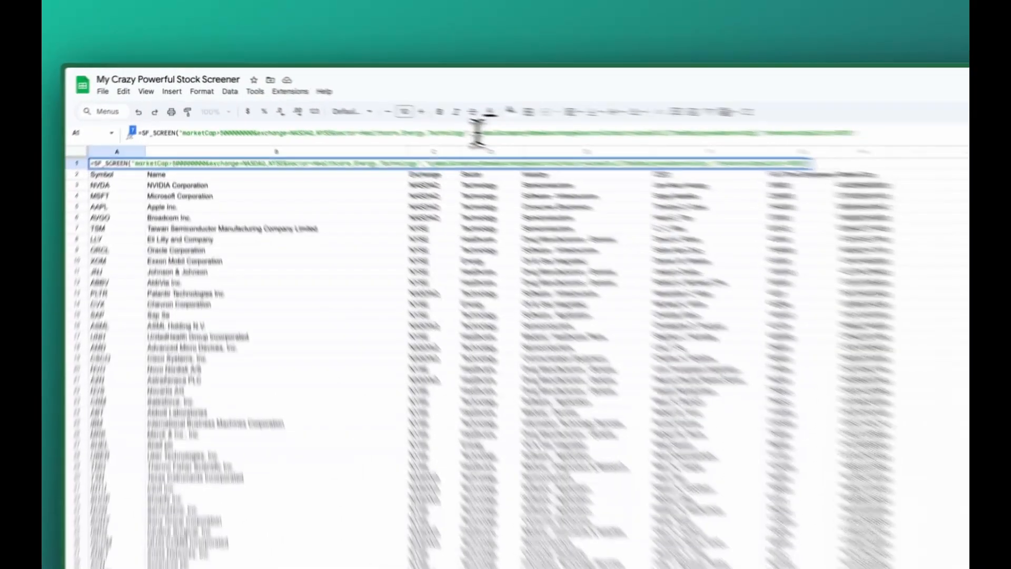
pyautogui.keyDown('shift'); pyautogui.click(358, 108); pyautogui.keyUp('shift')
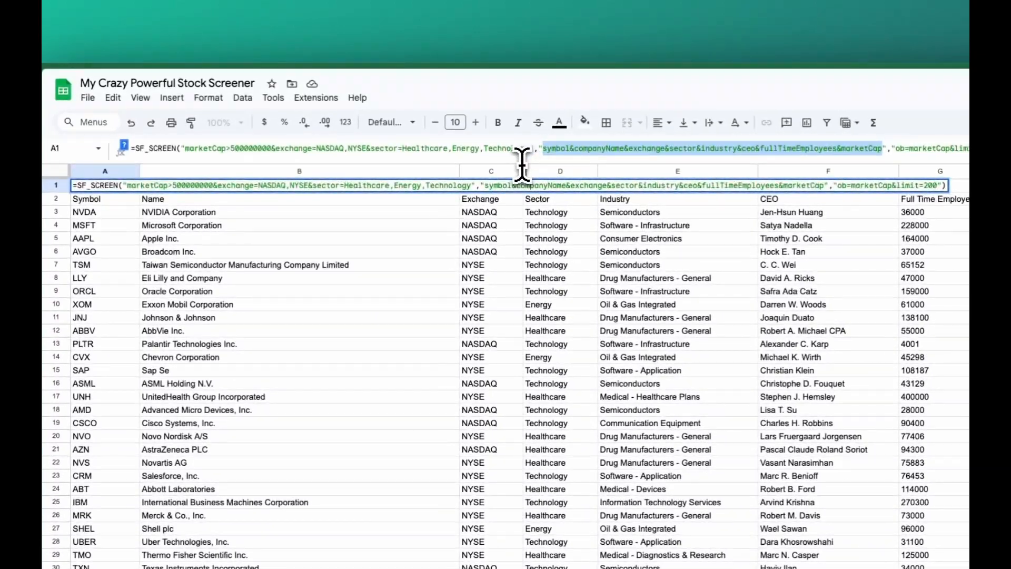
pyautogui.write('all')
pyautogui.press('Return')
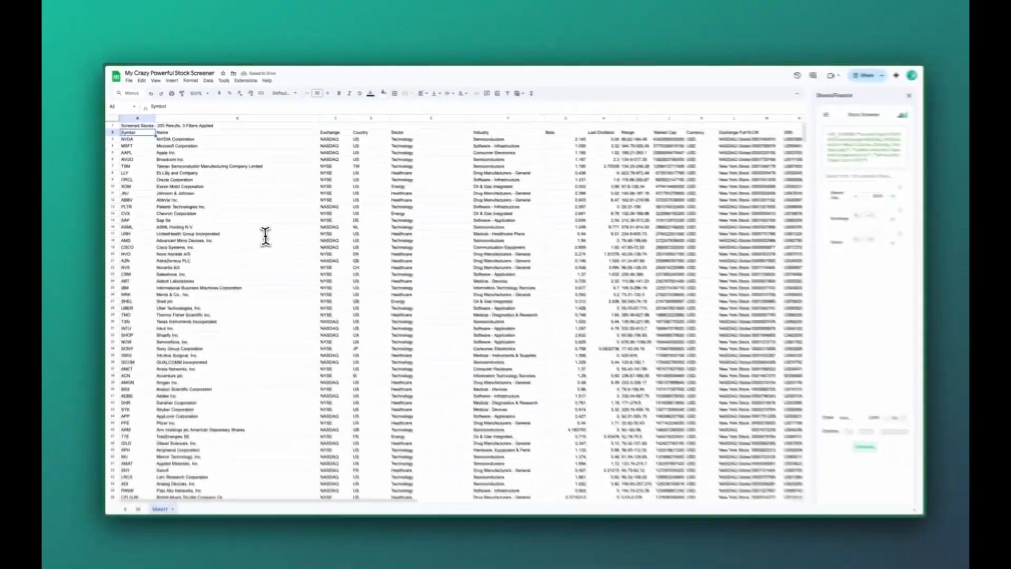
# Clear the SF_SCREEN formula from cell A1
pyautogui.hscroll(3, 266, 237)
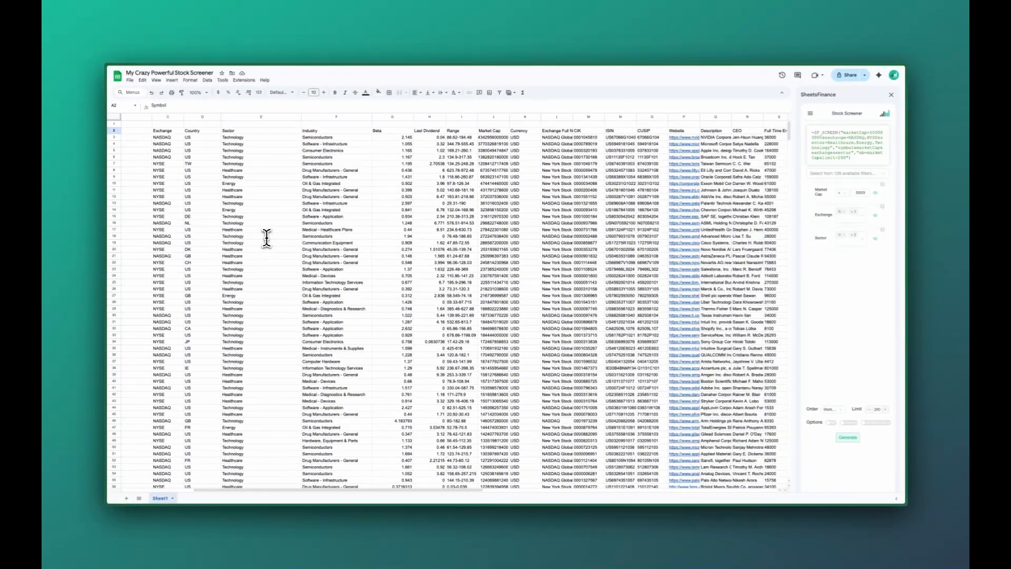
pyautogui.hscroll(5, 266, 238)
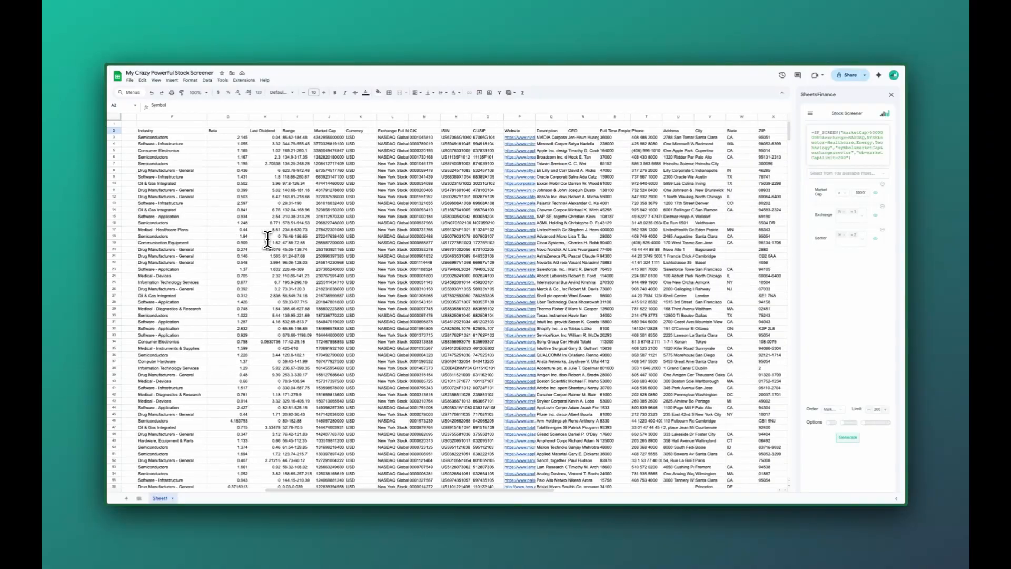
pyautogui.hscroll(-8, 266, 237)
pyautogui.click(146, 121)
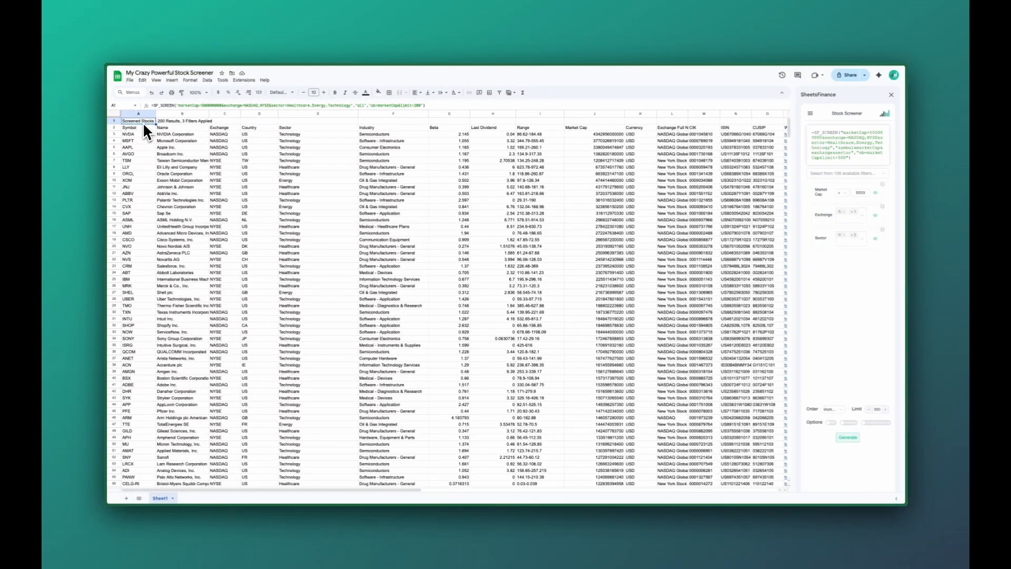
pyautogui.press('Delete')
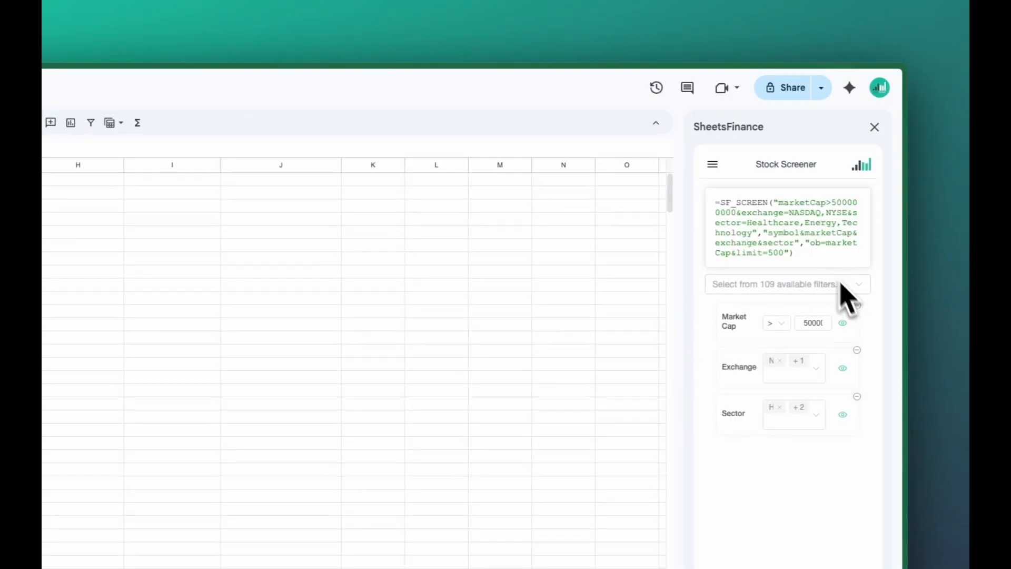
# Remove the Market Cap, Exchange and Sector filters from the Stock Screener
pyautogui.click(856, 302)
pyautogui.click(857, 296)
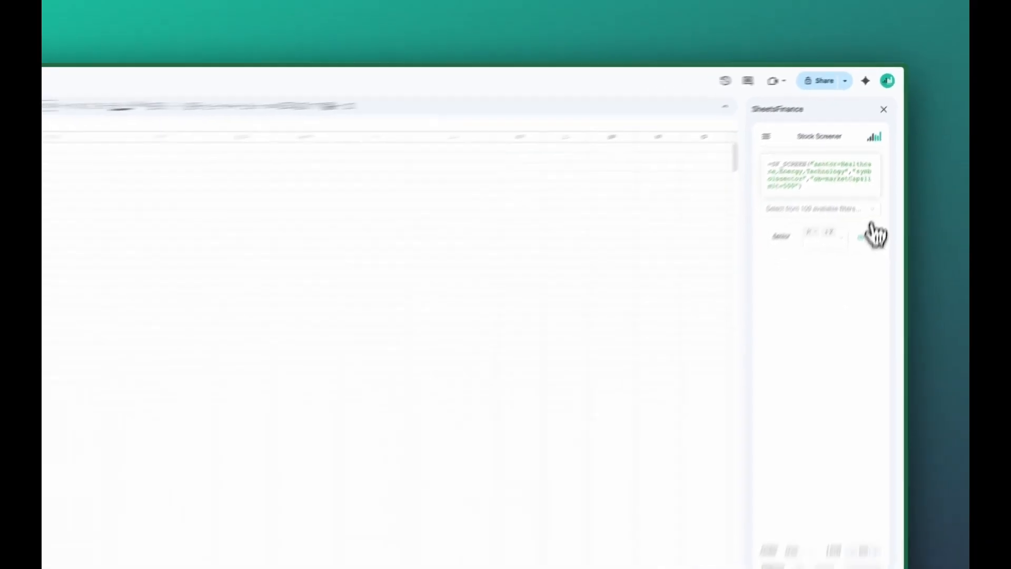
pyautogui.click(856, 298)
# Add a Market Cap filter to the Stock Screener for values greater than 500000000
pyautogui.click(882, 154)
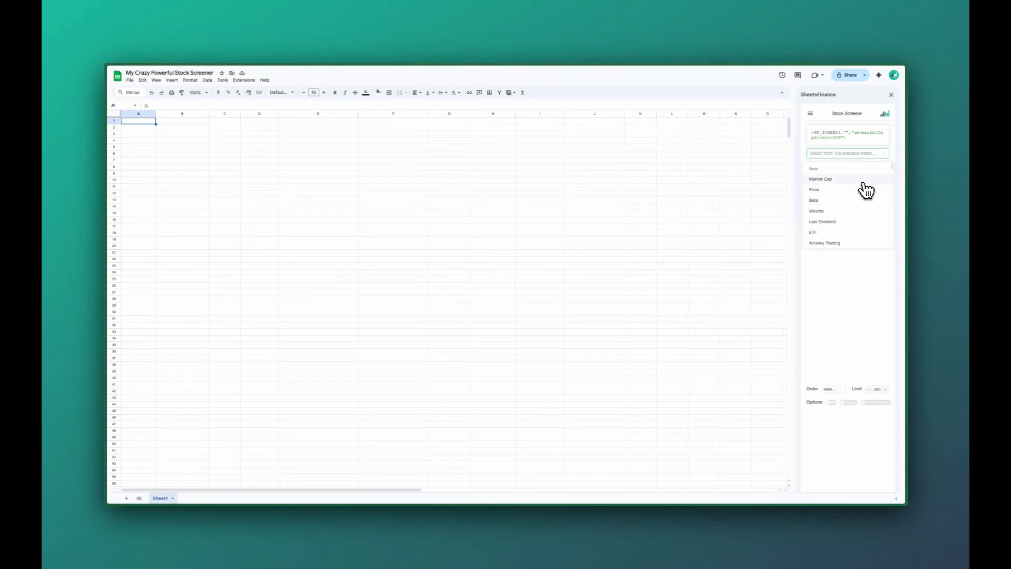
pyautogui.click(864, 181)
pyautogui.click(864, 177)
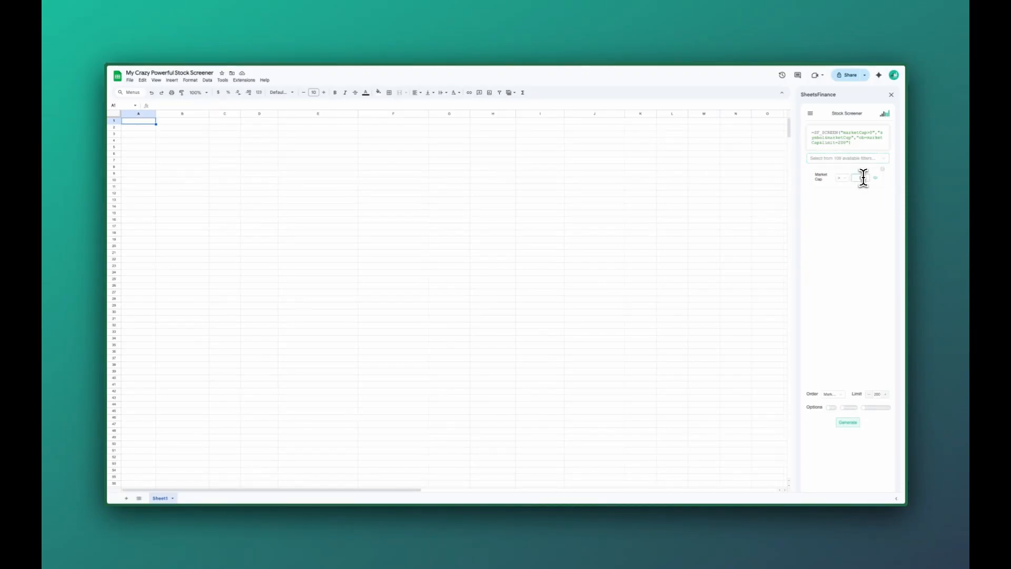
pyautogui.press('BackSpace')
pyautogui.write('50000')
# Add a second Market Cap filter and set it to less than 15000000
pyautogui.click(885, 160)
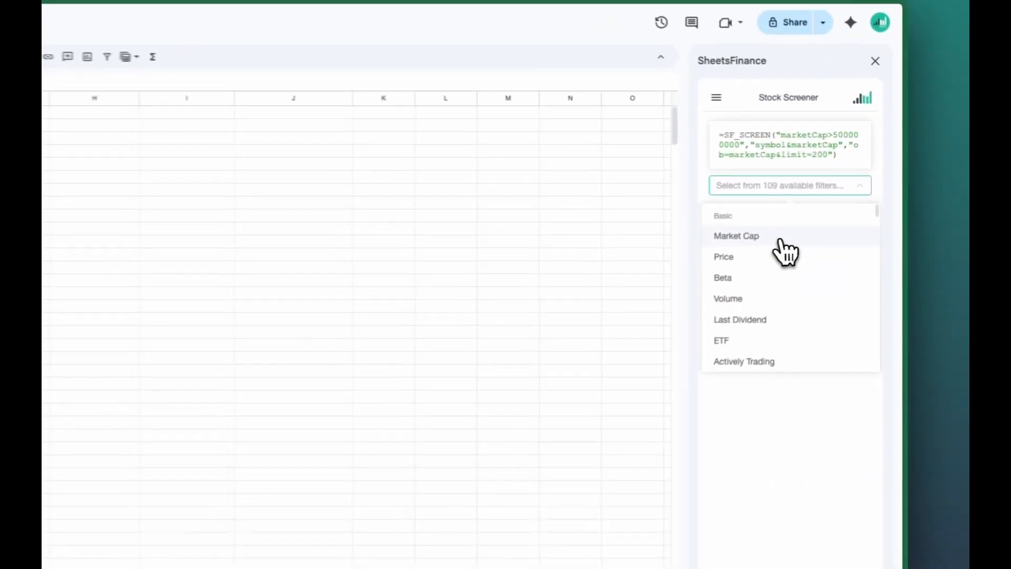
pyautogui.click(842, 184)
pyautogui.click(842, 205)
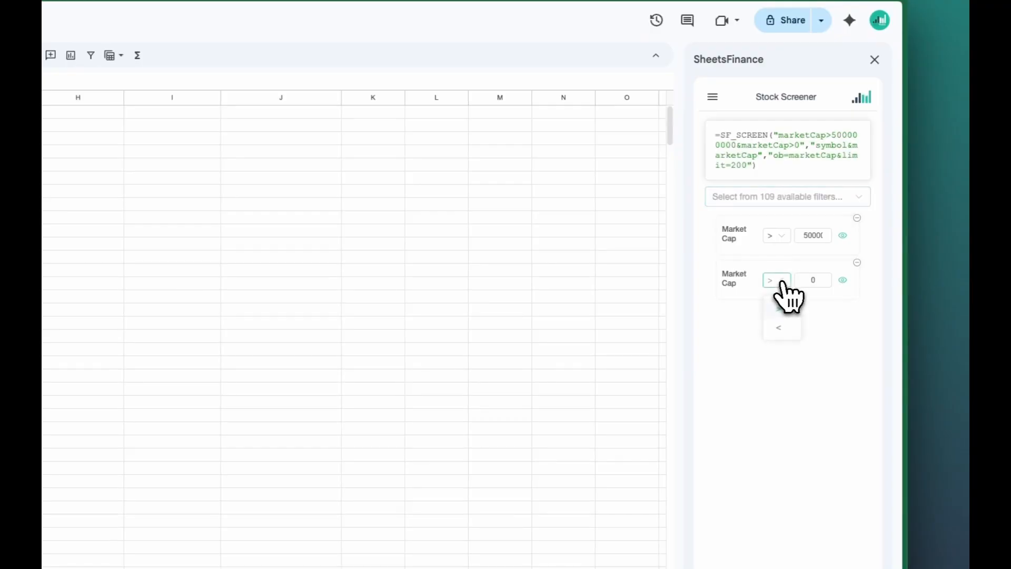
pyautogui.click(784, 336)
pyautogui.click(813, 280)
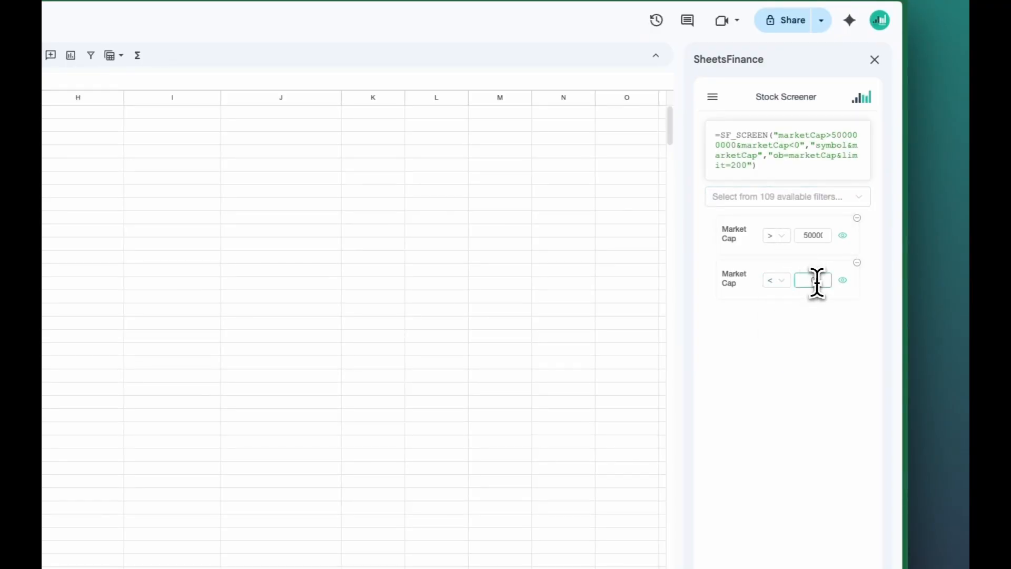
pyautogui.press('BackSpace')
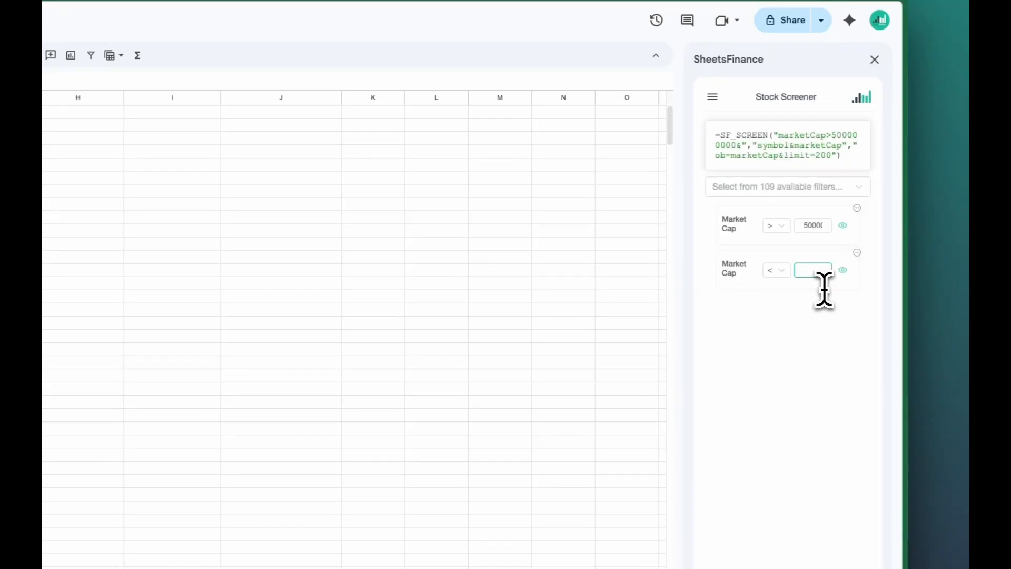
pyautogui.write('2')
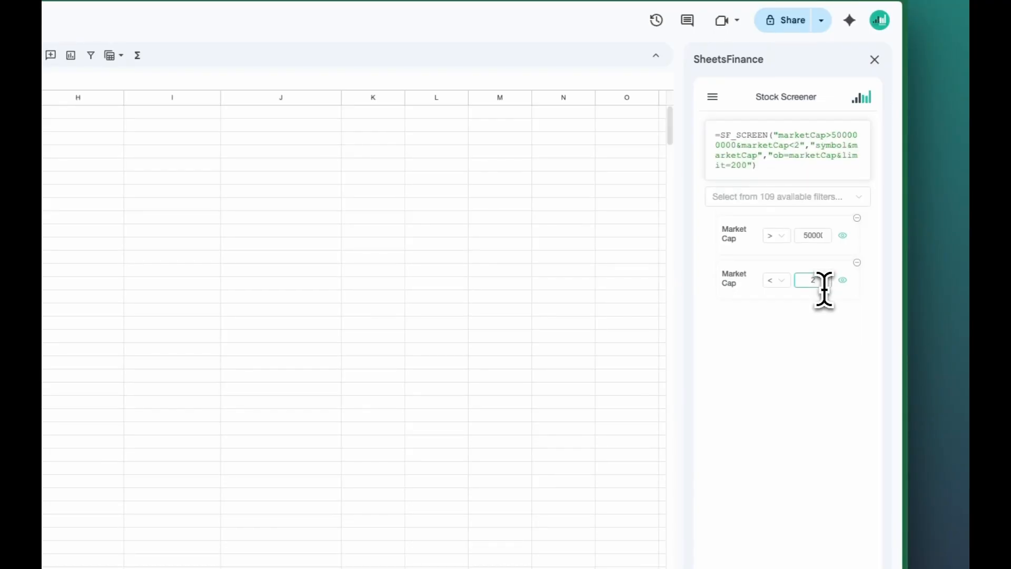
pyautogui.press('BackSpace')
pyautogui.write('15000000')
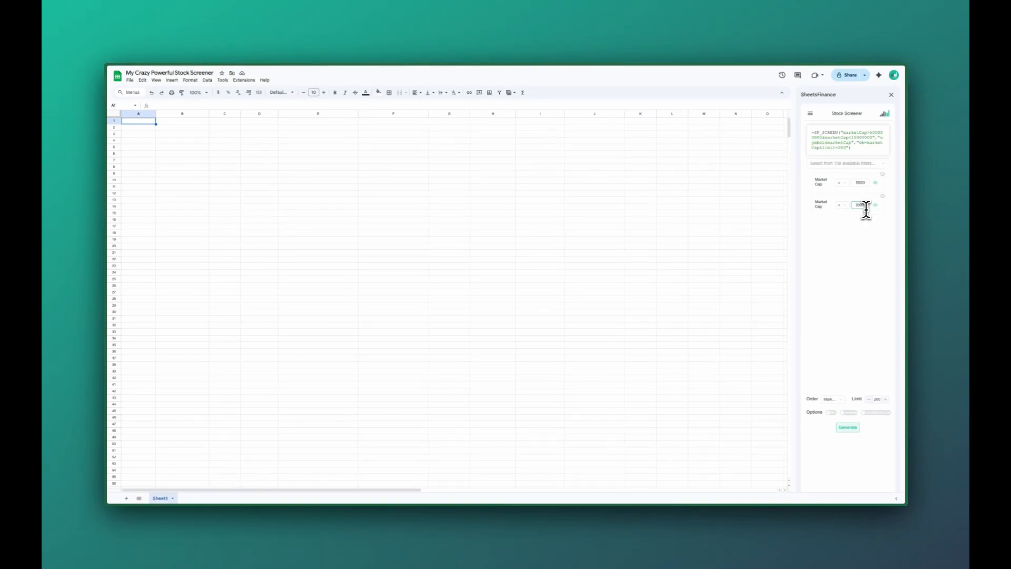
# Add a Price To Earnings Ratio TTM filter to the Stock Screener
pyautogui.click(883, 164)
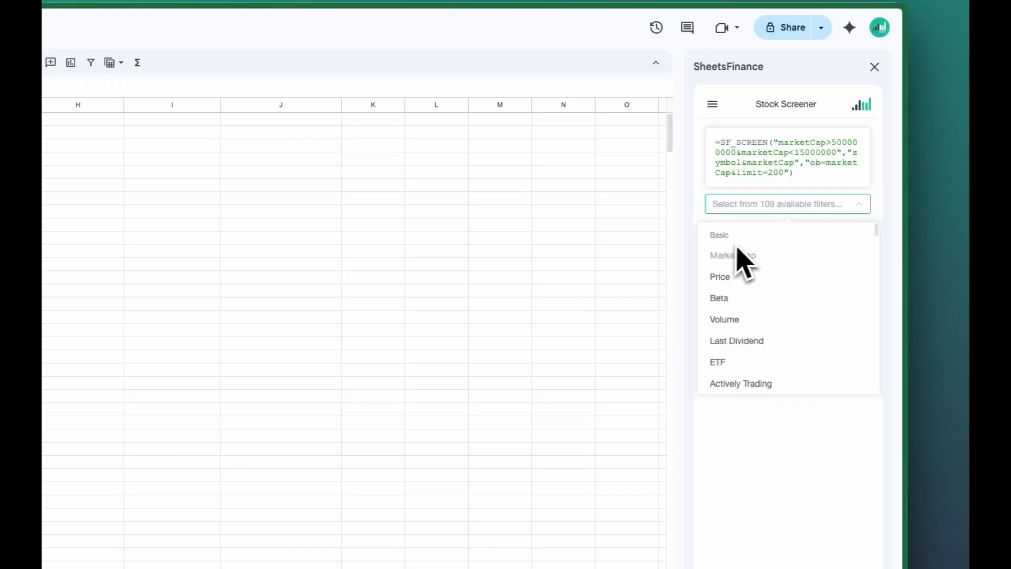
pyautogui.scroll(-3, 733, 271)
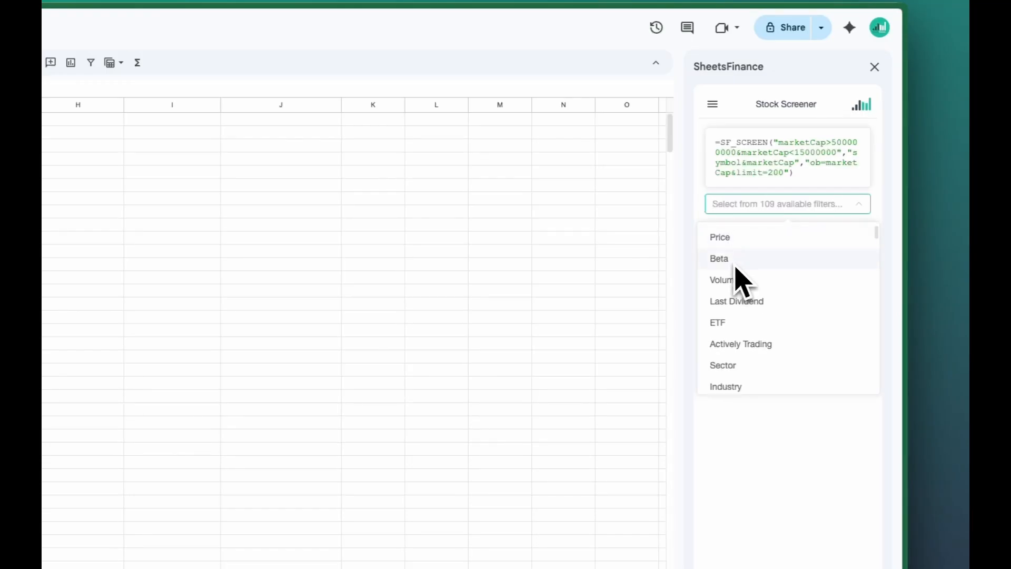
pyautogui.scroll(-5, 737, 272)
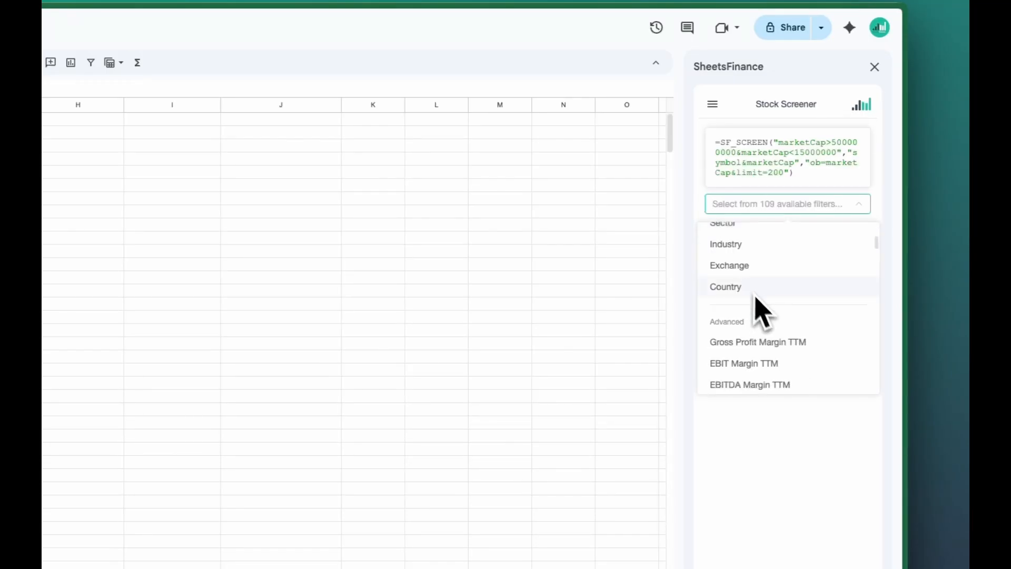
pyautogui.scroll(-3, 765, 317)
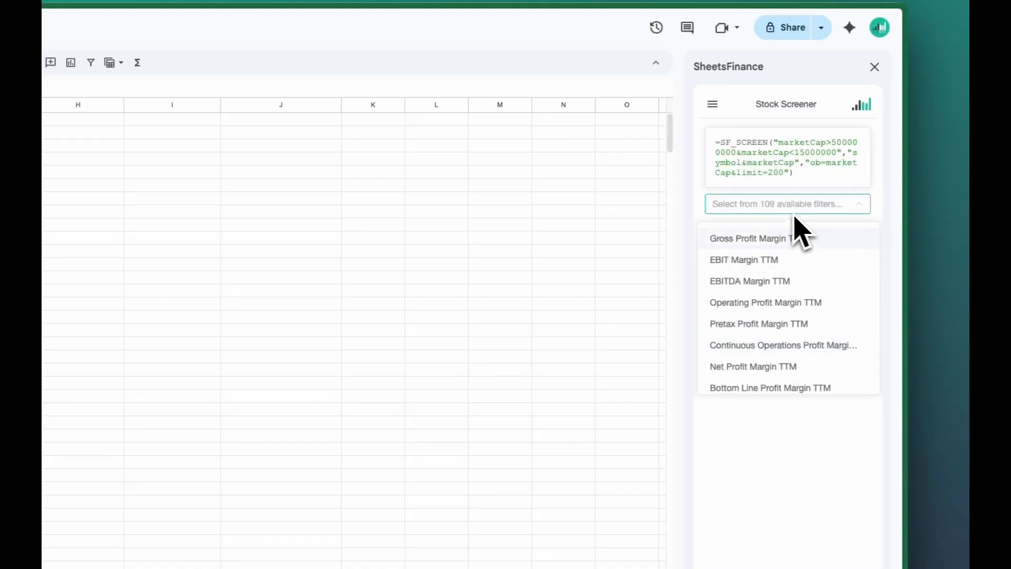
pyautogui.write('prel')
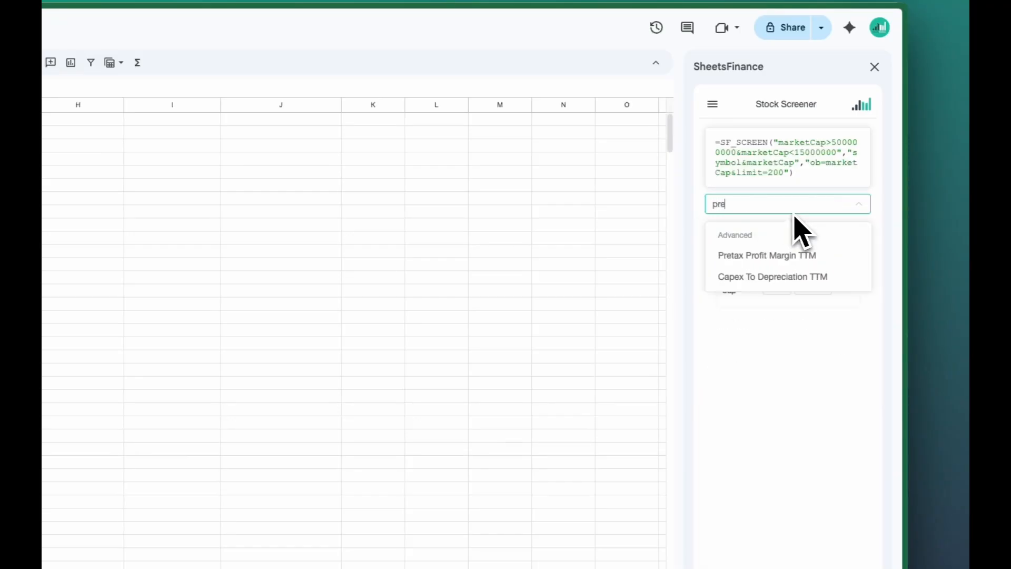
pyautogui.press('BackSpace')
pyautogui.press('BackSpace')
pyautogui.write('ice')
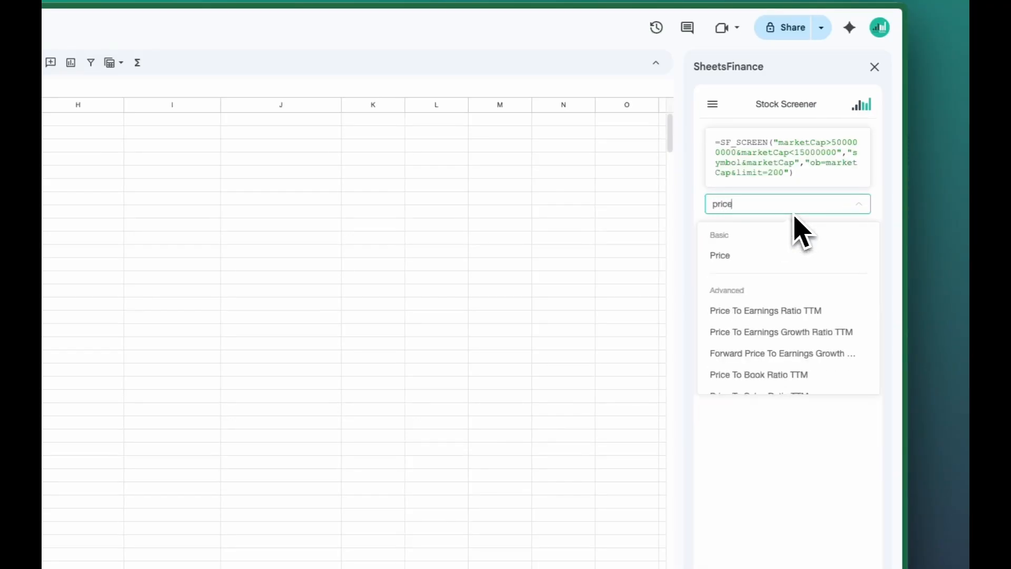
pyautogui.write('To')
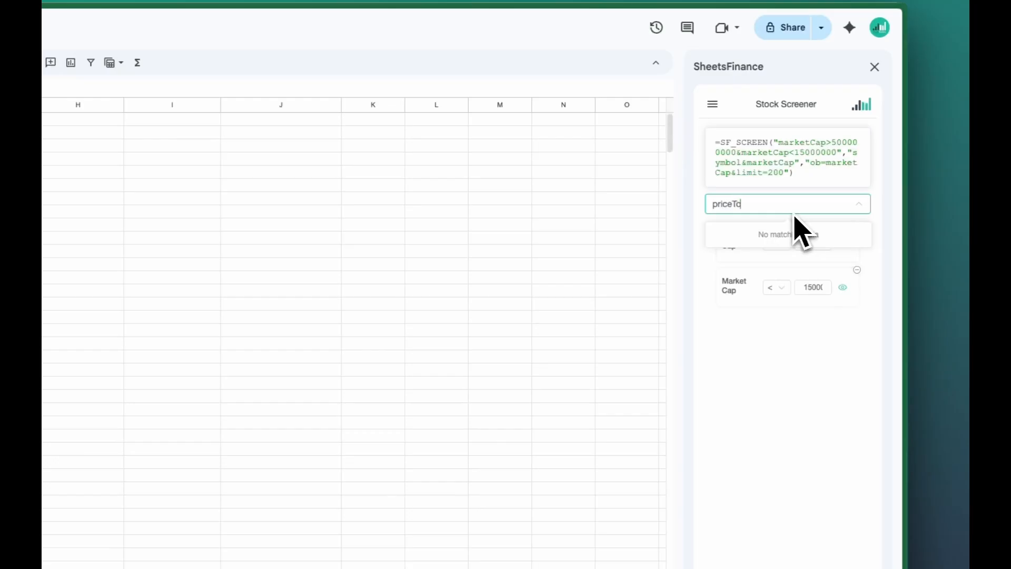
pyautogui.press('BackSpace')
pyautogui.press('BackSpace')
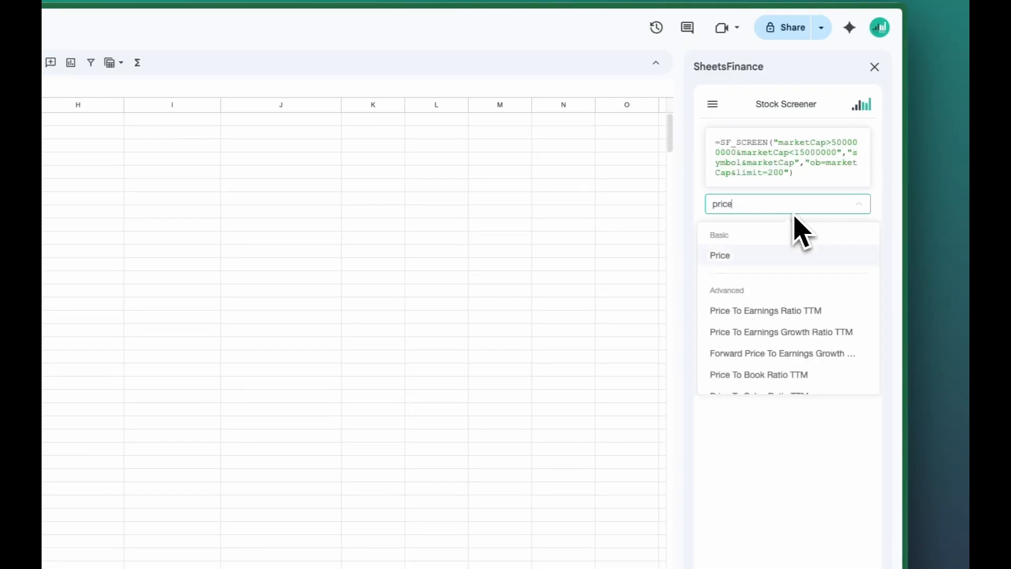
pyautogui.press('Return')
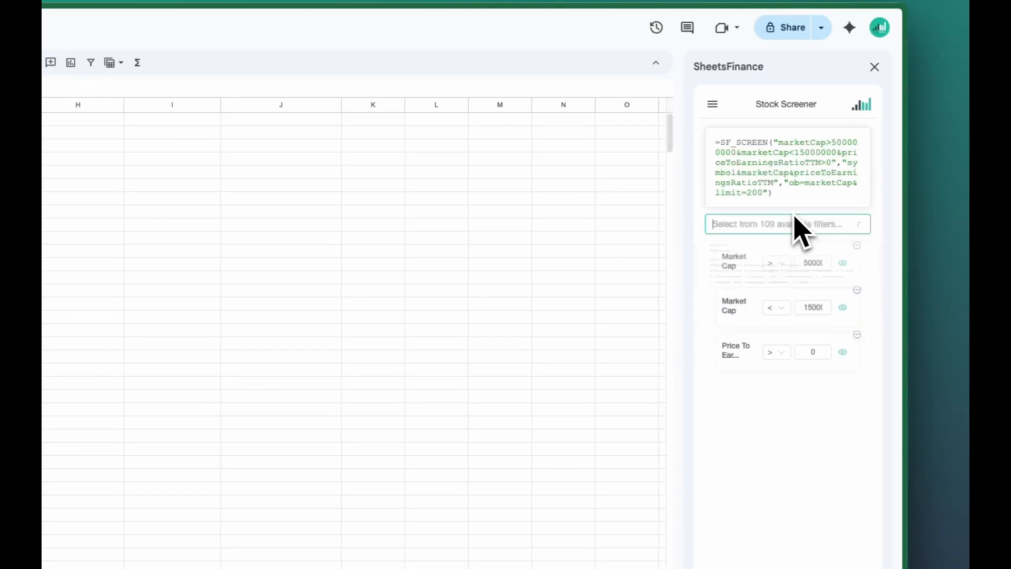
# Set the Price To Earnings Ratio filter to less than 30
pyautogui.click(784, 354)
pyautogui.click(786, 376)
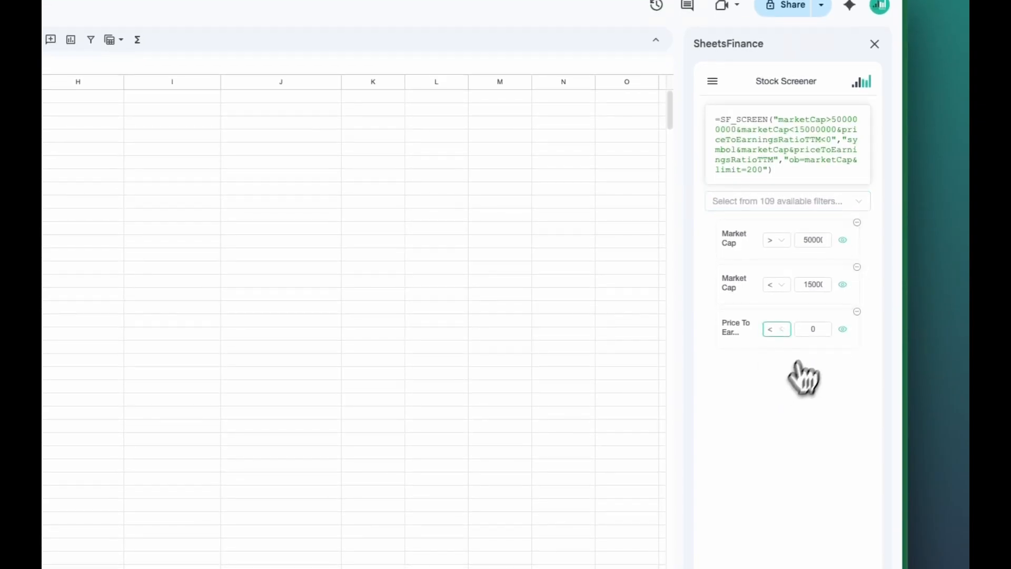
pyautogui.click(814, 329)
pyautogui.press('BackSpace')
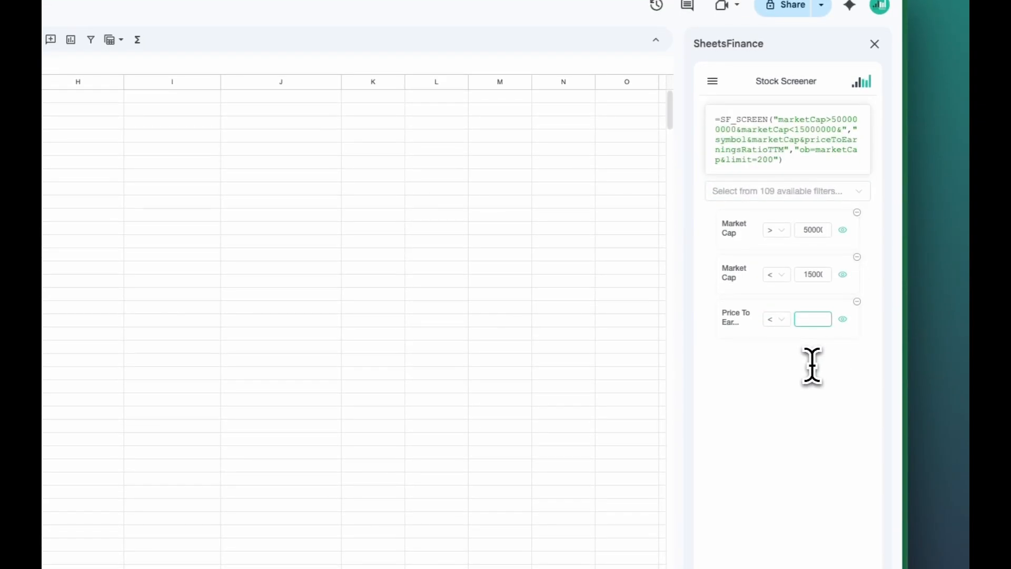
pyautogui.write('30')
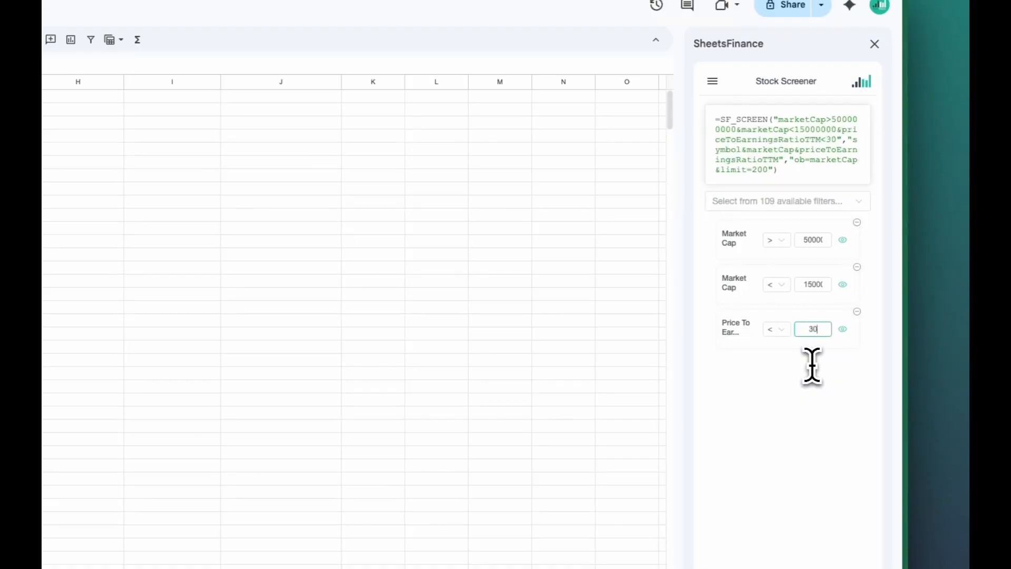
# Add a Return On Equity TTM filter for values greater than 0.1
pyautogui.click(807, 202)
pyautogui.scroll(-15, 798, 334)
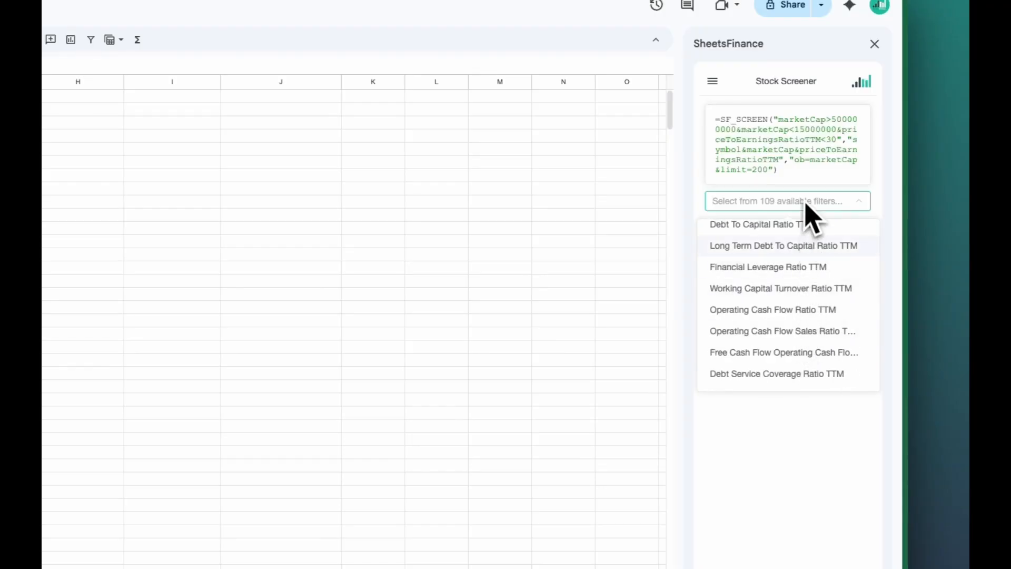
pyautogui.write('ret')
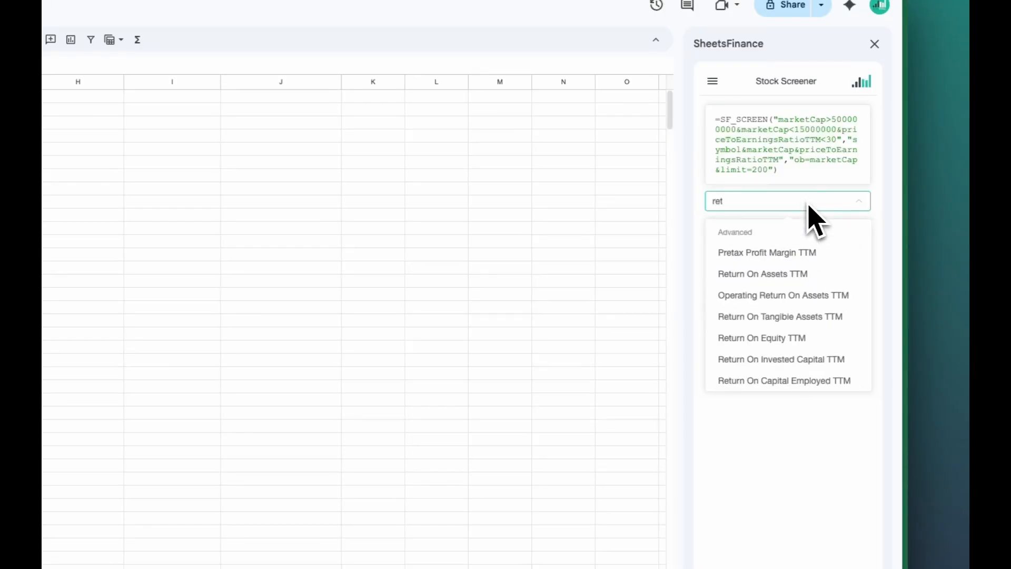
pyautogui.write('urn')
pyautogui.click(801, 316)
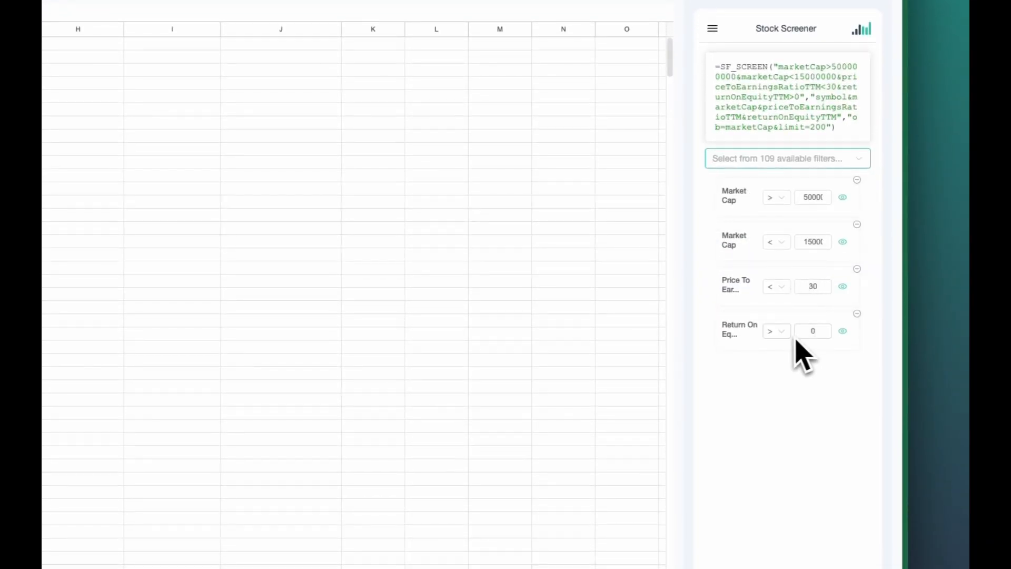
pyautogui.click(817, 332)
pyautogui.write('.1')
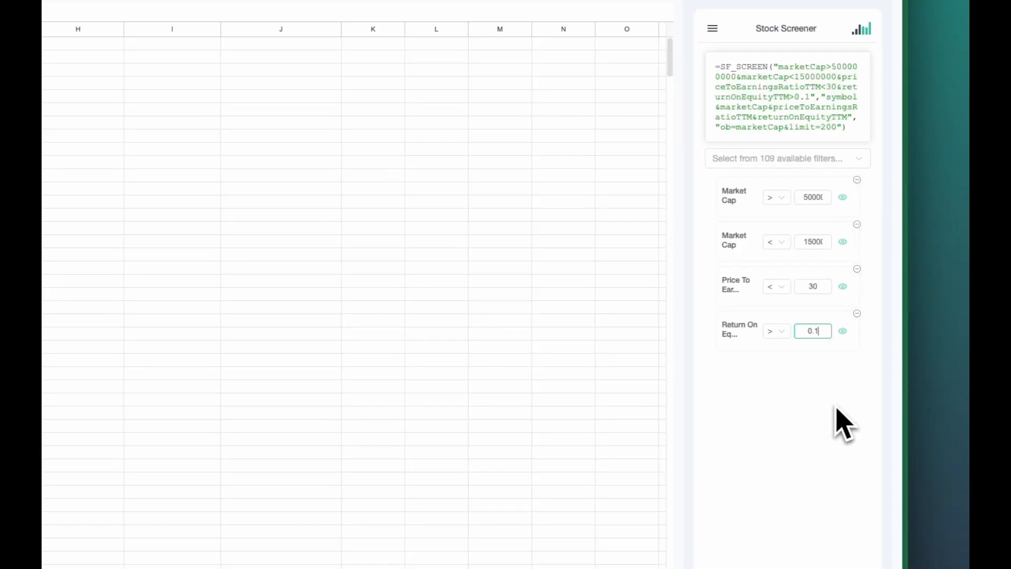
# Add a Country filter to the Stock Screener and set it to US
pyautogui.click(840, 160)
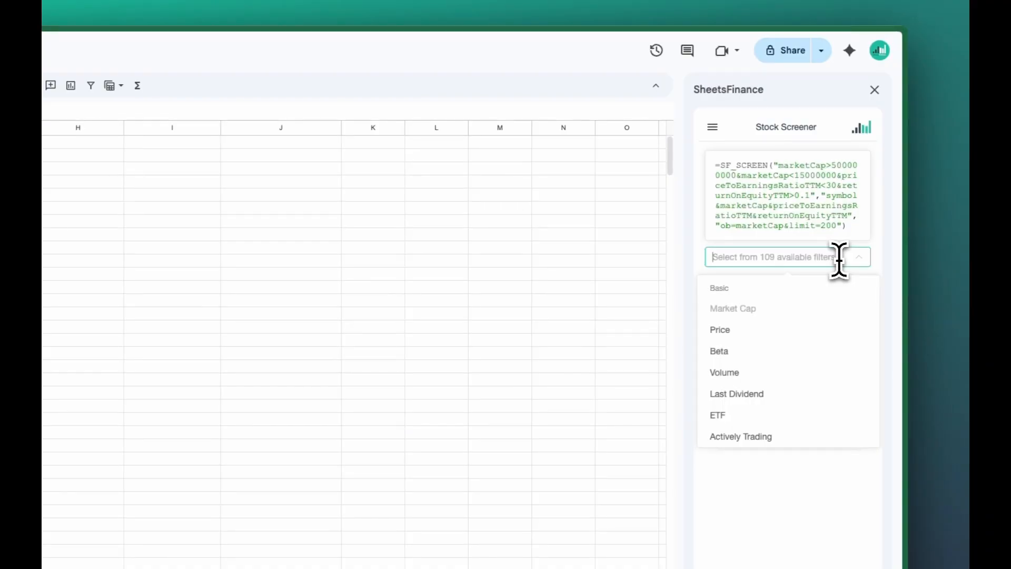
pyautogui.write('cou')
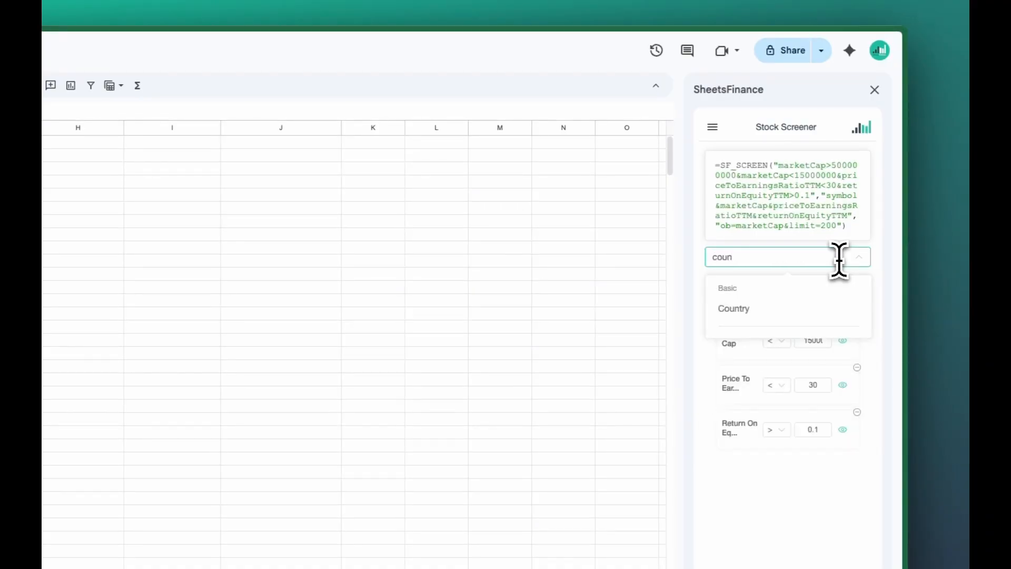
pyautogui.write('n')
pyautogui.click(806, 307)
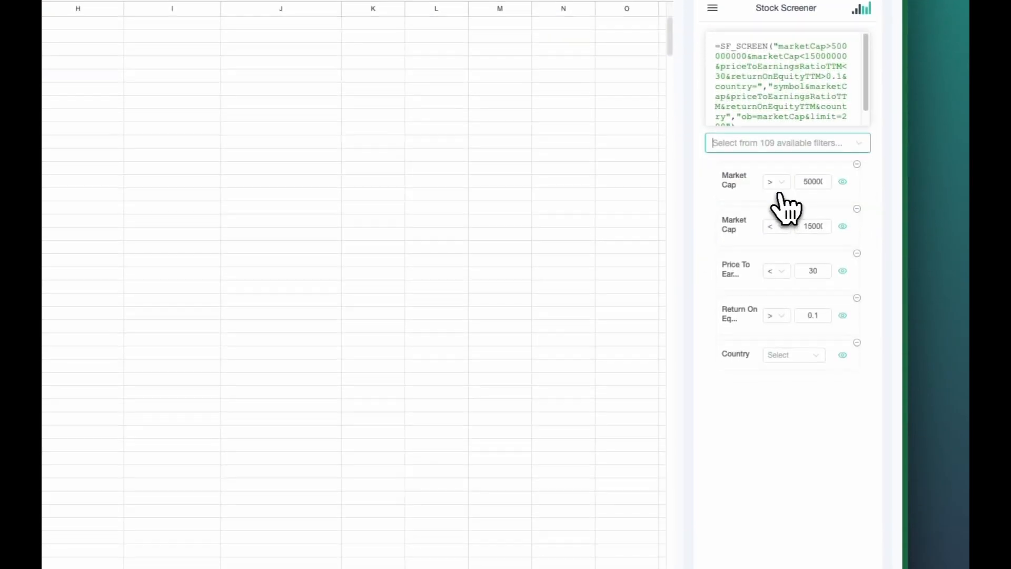
pyautogui.click(819, 358)
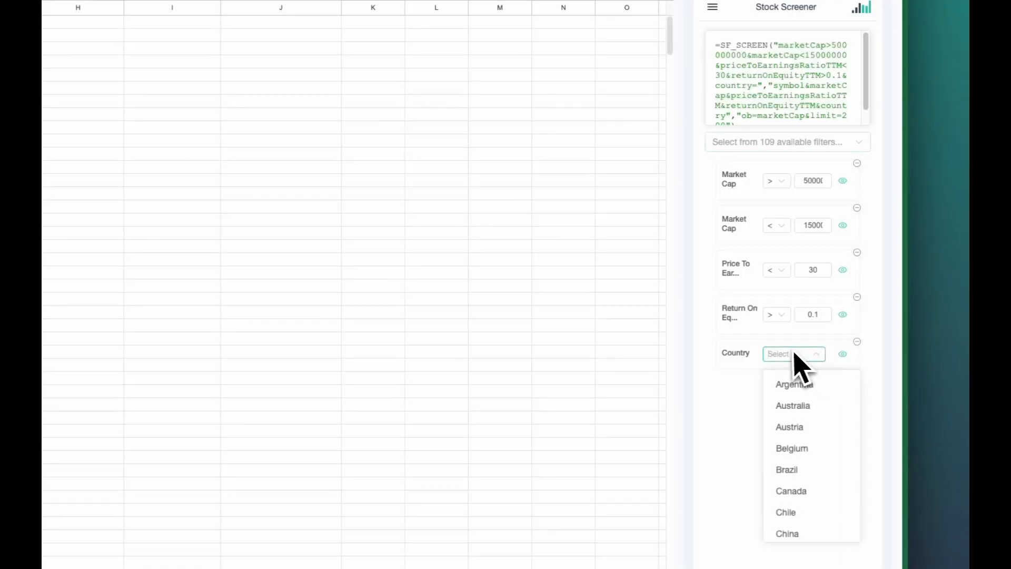
pyautogui.write('US')
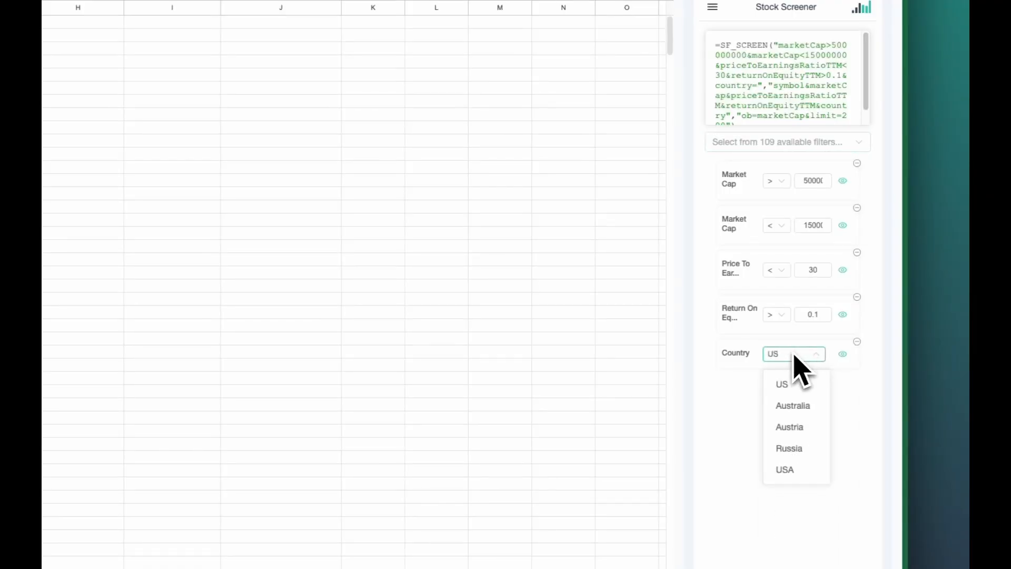
pyautogui.click(787, 469)
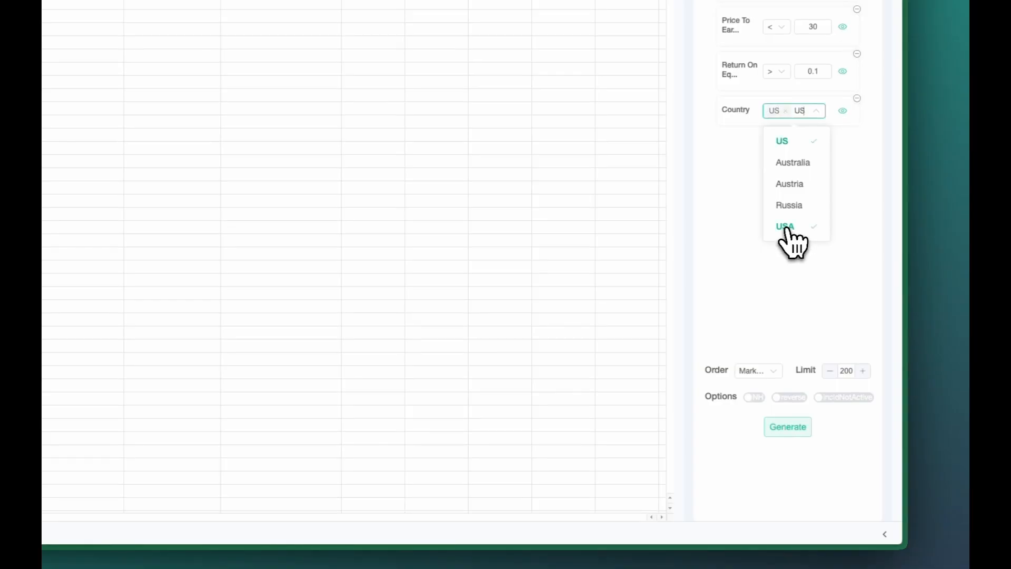
pyautogui.click(812, 270)
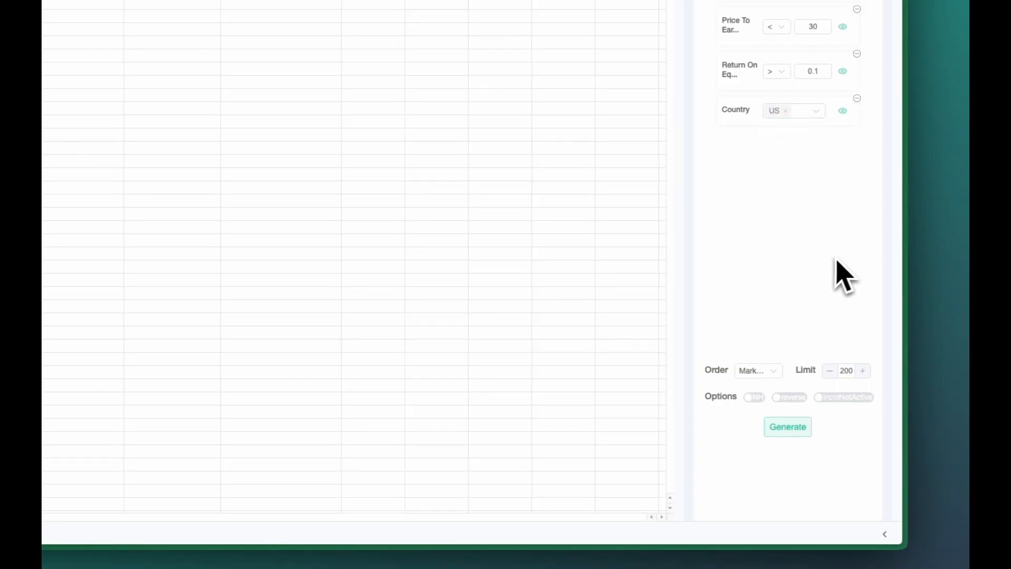
# Set the screener's result limit to 500 and order the results by Price To Earnings Ratio TTM
pyautogui.doubleClick(841, 371)
pyautogui.click(846, 316)
pyautogui.click(770, 371)
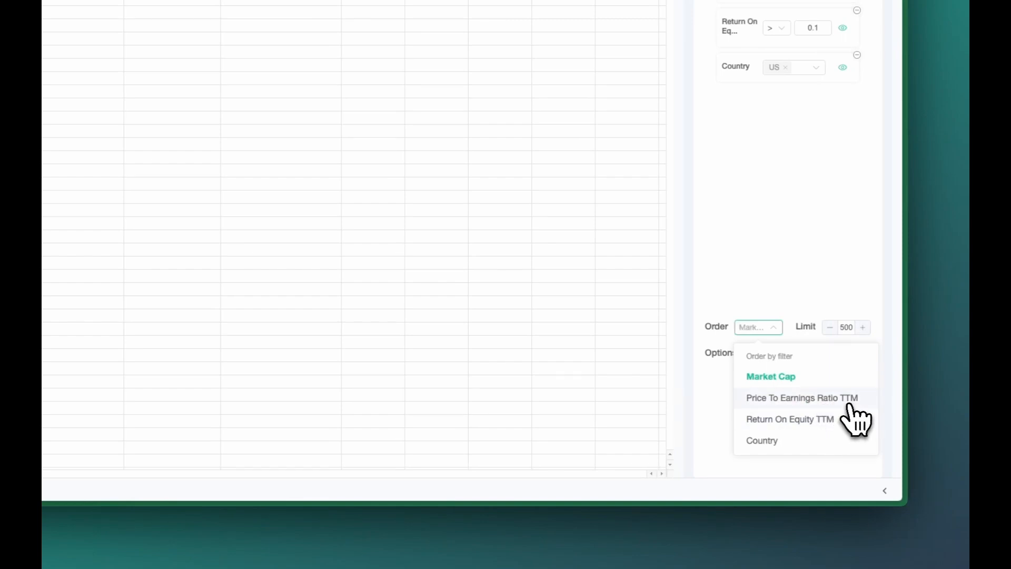
pyautogui.click(849, 403)
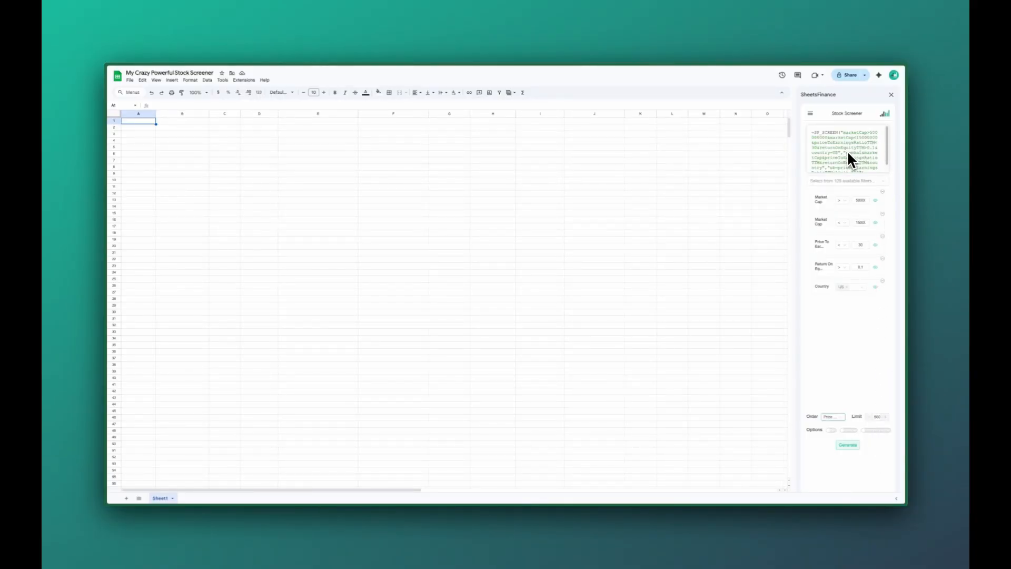
# Review the assembled SF_SCREEN formula and generate the screen into cell A1
pyautogui.scroll(-1, 844, 153)
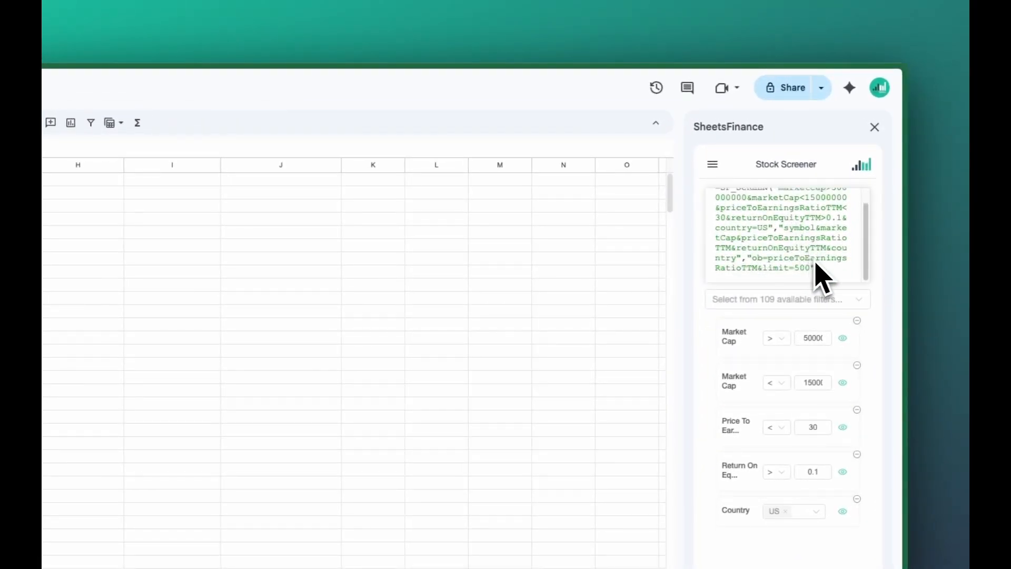
pyautogui.scroll(1, 818, 270)
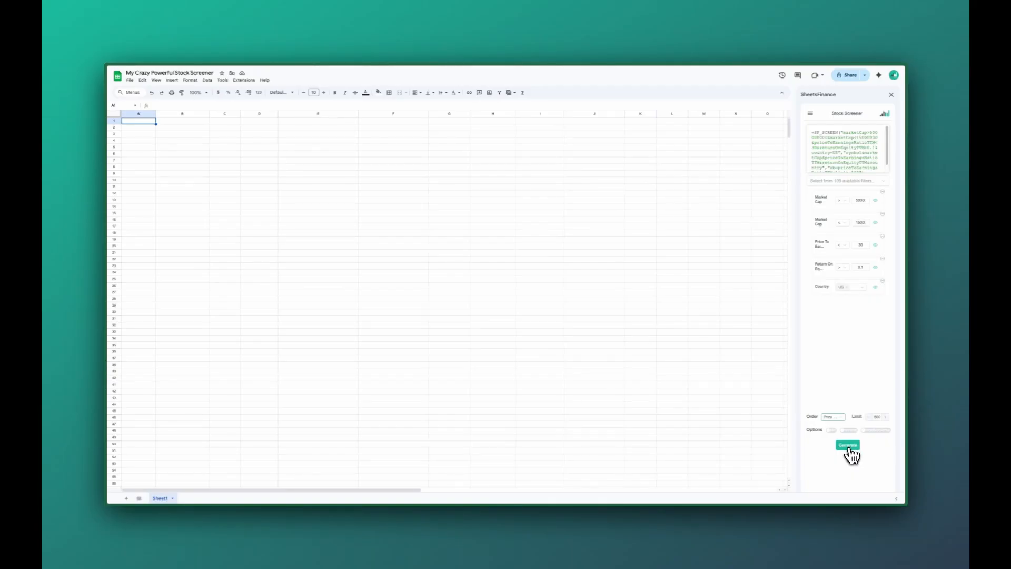
pyautogui.click(848, 446)
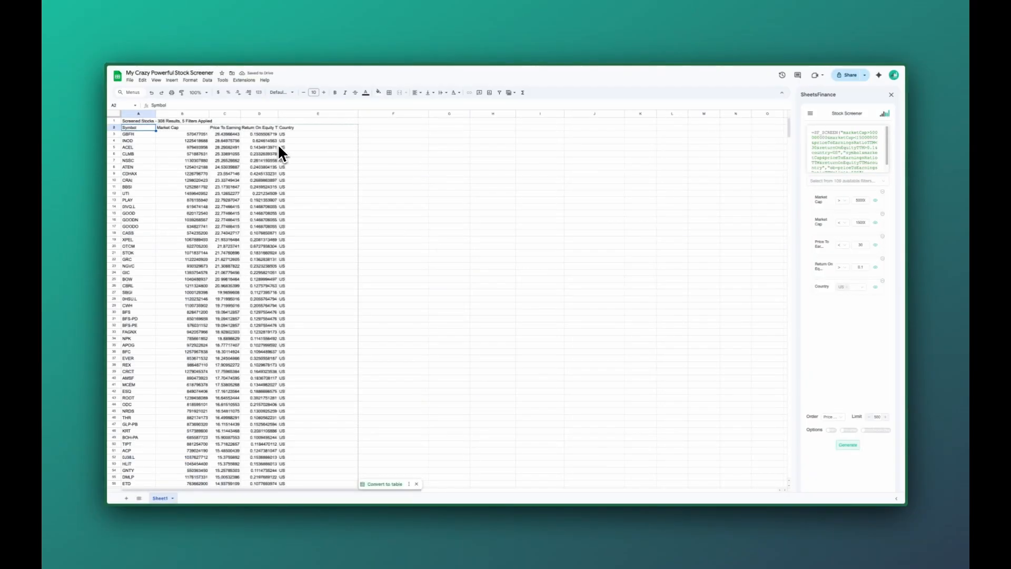
# Check the A1 formula and the first stock's price-to-earnings and return-on-equity values, and narrow the Country column E
pyautogui.click(140, 120)
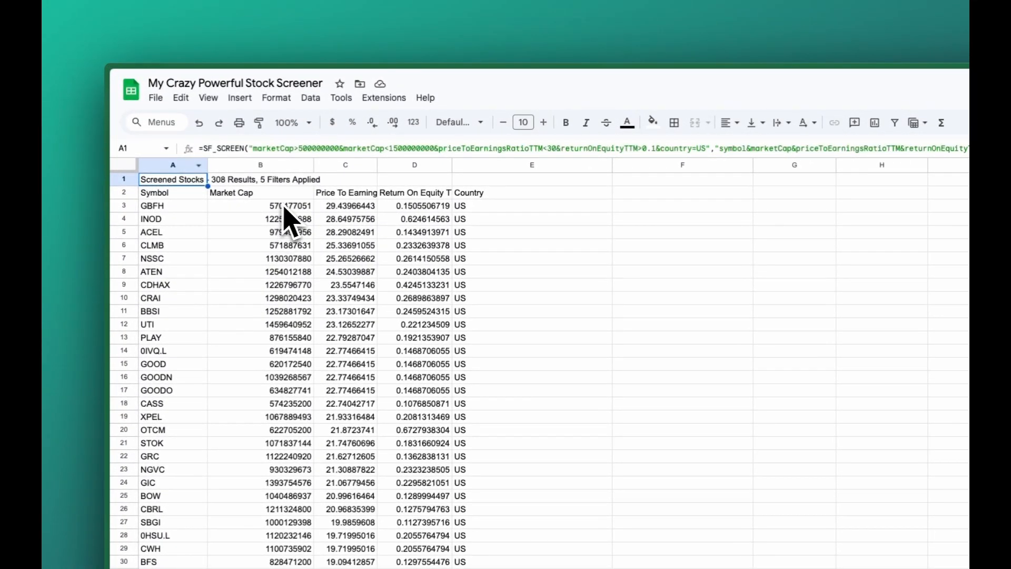
pyautogui.click(358, 196)
pyautogui.click(344, 210)
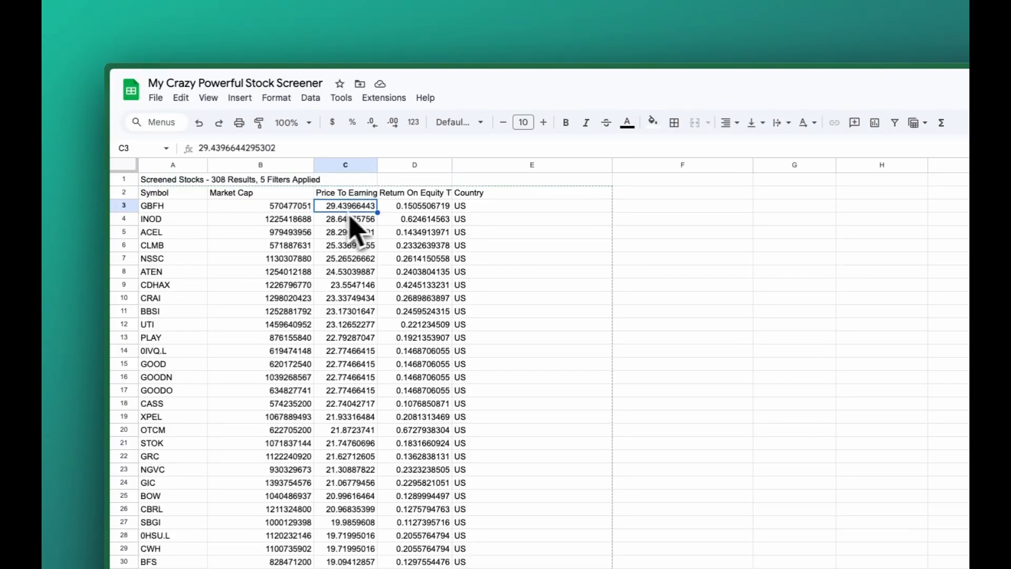
pyautogui.click(181, 206)
pyautogui.click(429, 208)
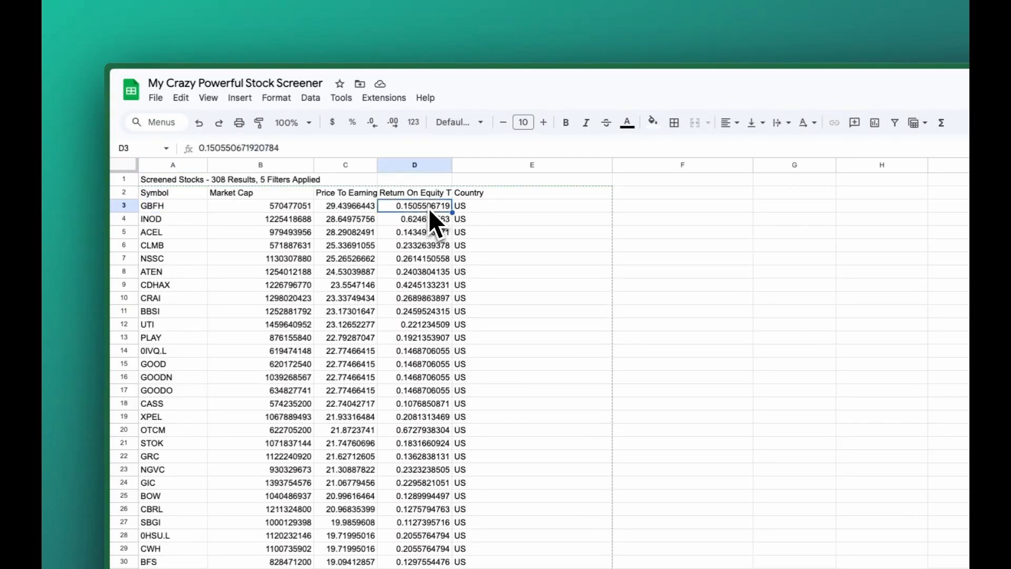
pyautogui.moveTo(609, 165); pyautogui.dragTo(511, 190)
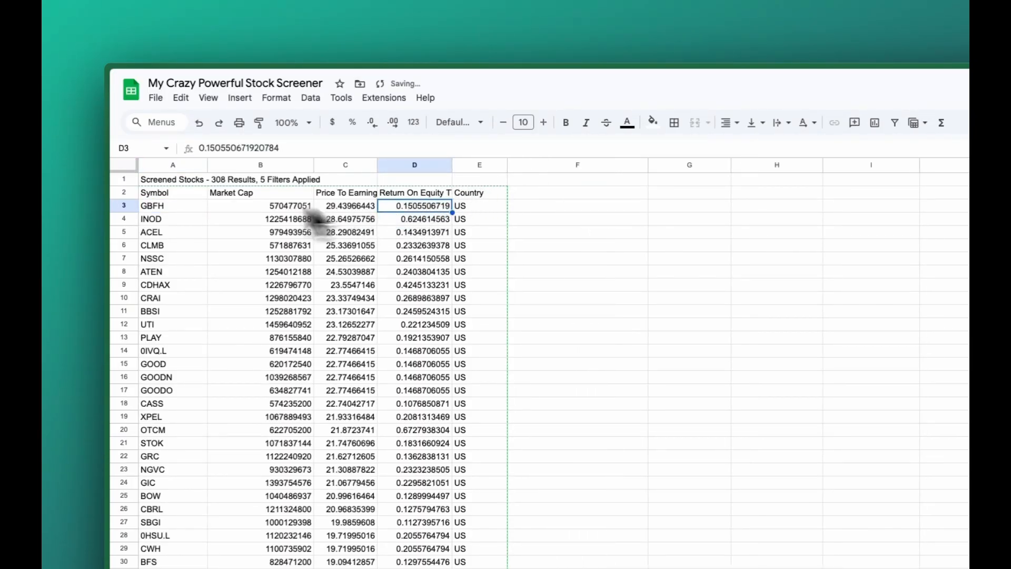
pyautogui.click(175, 193)
pyautogui.click(175, 206)
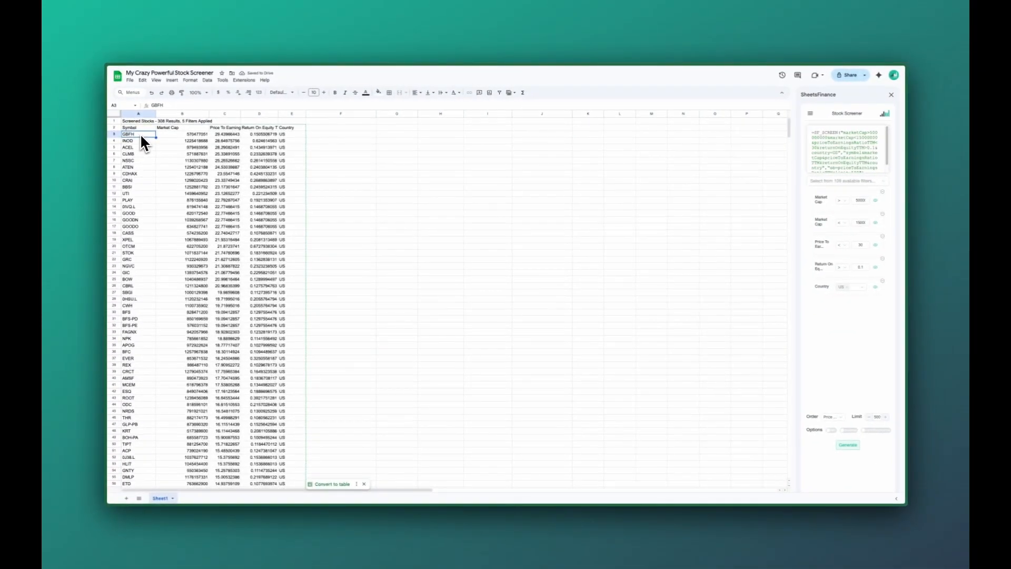
# Add companyName after symbol in the output columns of the SF_SCREEN formula in A1 and apply it
pyautogui.click(144, 121)
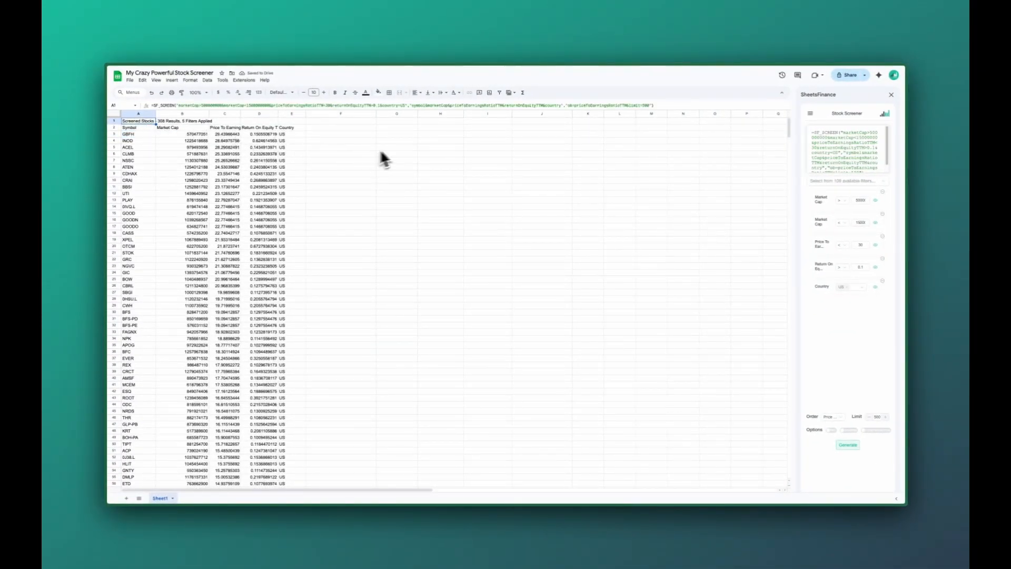
pyautogui.click(427, 106)
pyautogui.write('company')
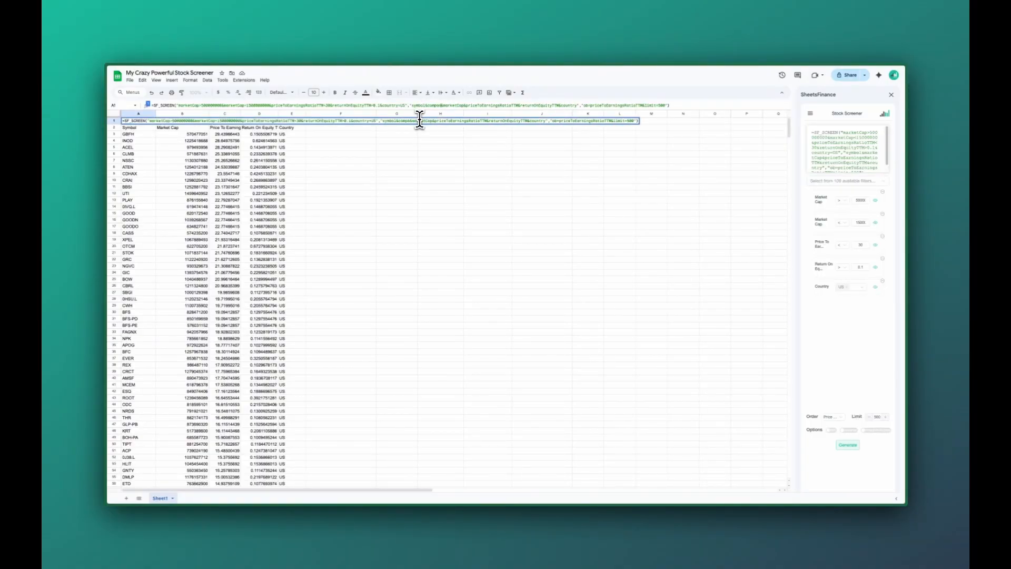
pyautogui.write('Name&')
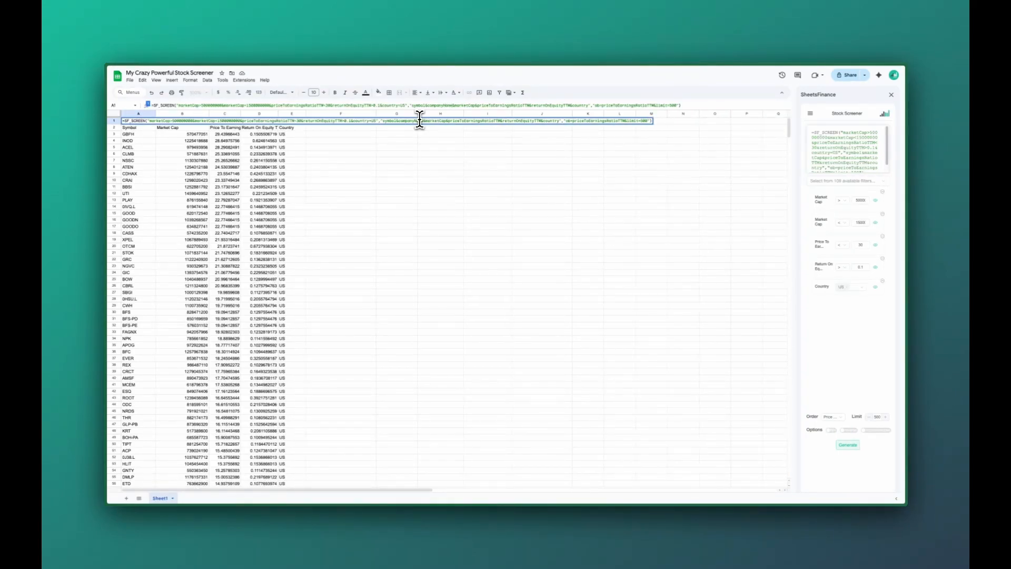
pyautogui.press('Return')
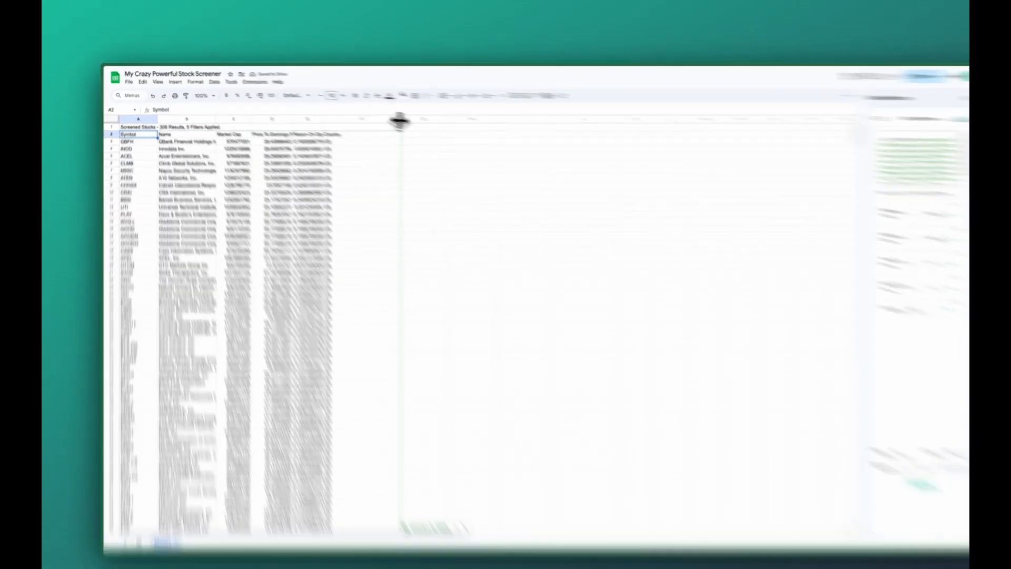
# Narrow the Country column F and fit the Return On Equity and Price To Earnings Ratio columns to their contents
pyautogui.moveTo(376, 113); pyautogui.dragTo(334, 120)
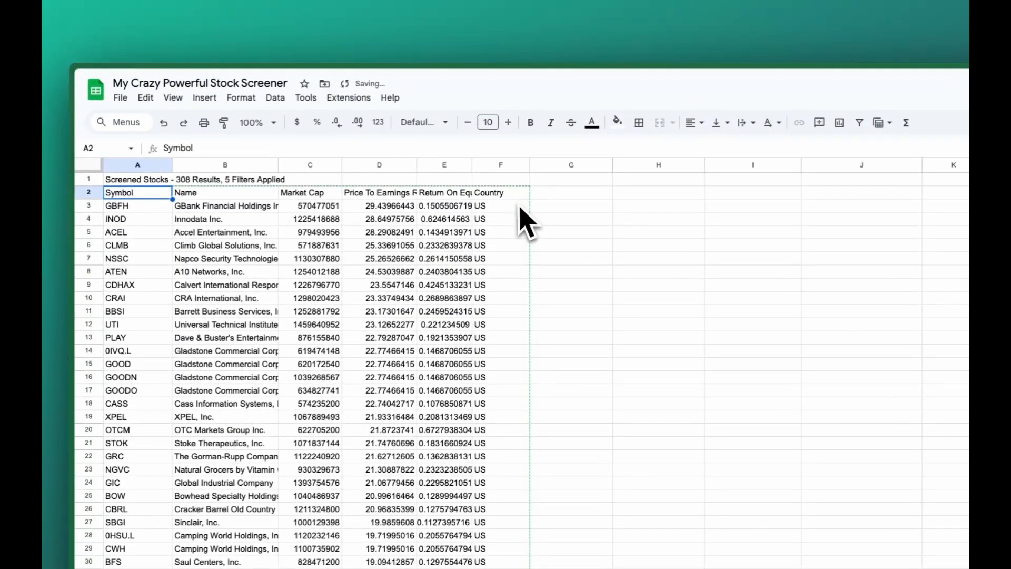
pyautogui.doubleClick(472, 165)
pyautogui.doubleClick(417, 165)
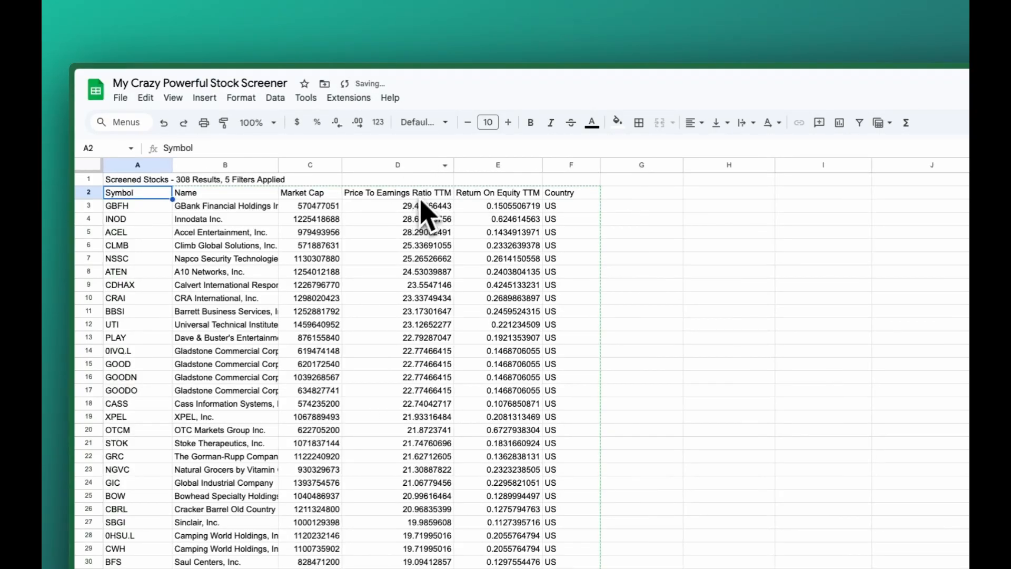
# Format the Return On Equity TTM column E as a percentage and fit the Name column B to its contents
pyautogui.click(519, 164)
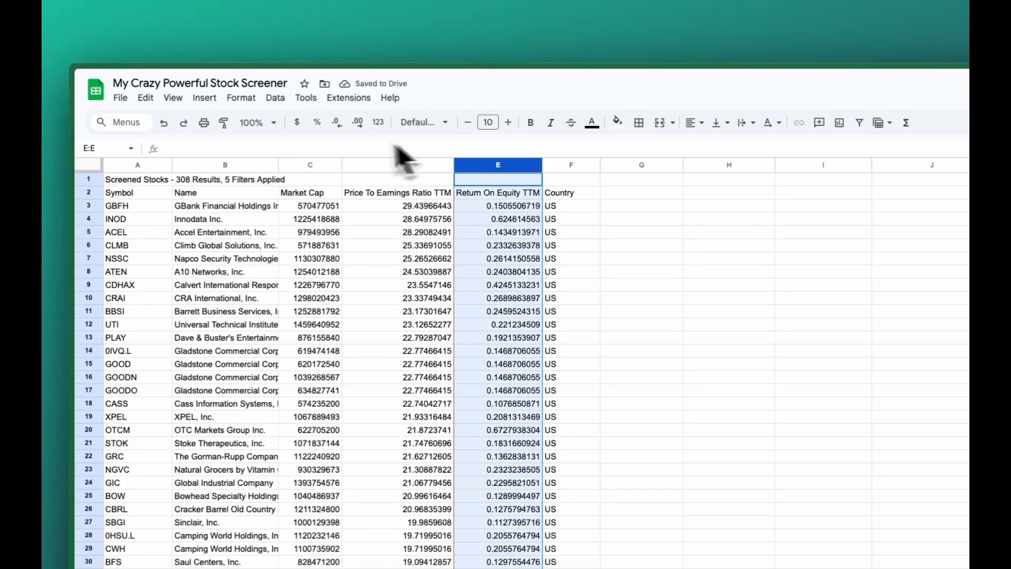
pyautogui.click(317, 122)
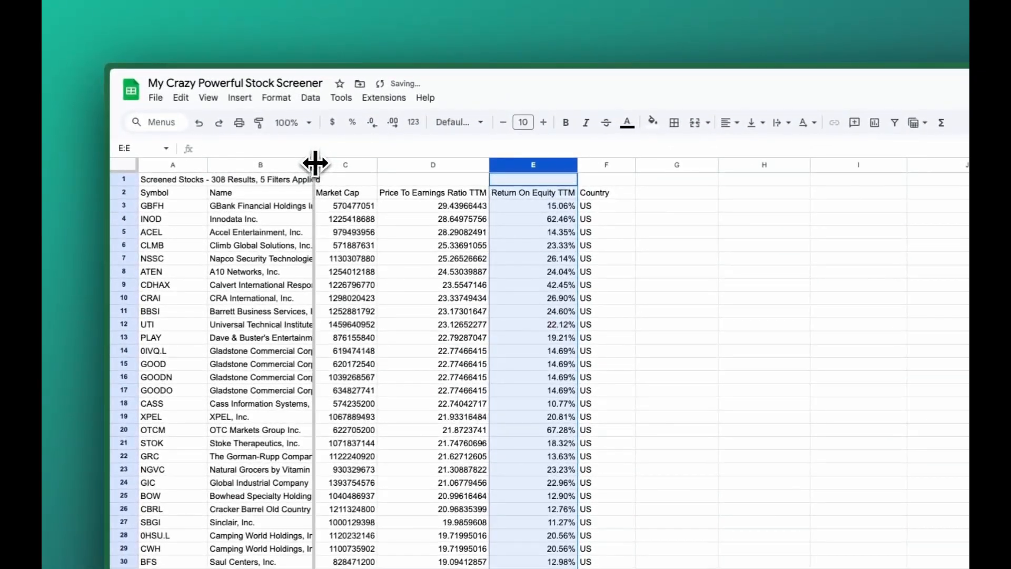
pyautogui.doubleClick(210, 123)
pyautogui.click(553, 323)
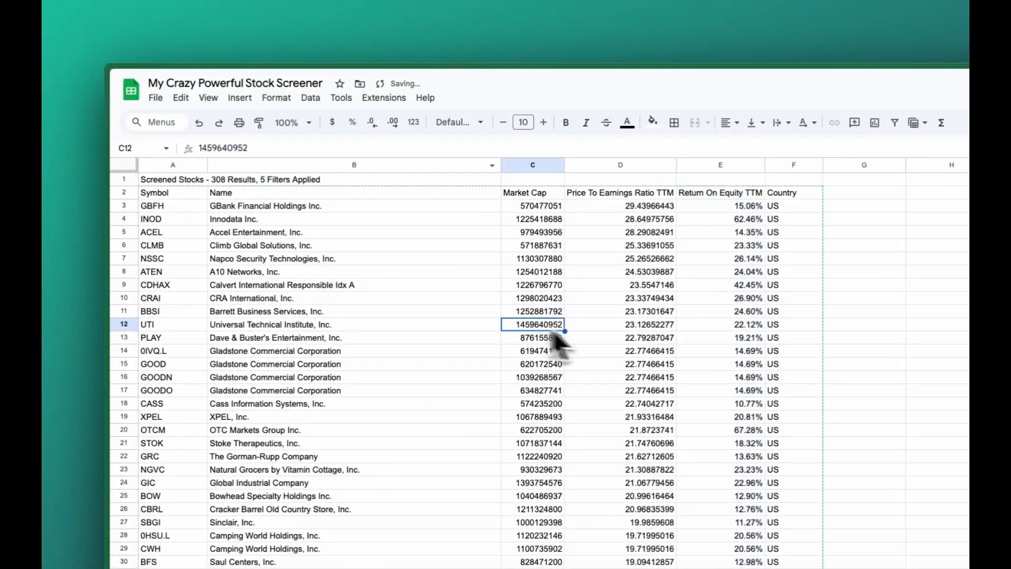
# Append beta and lastAnnualDividend after country in the output columns of the A1 SF_SCREEN formula
pyautogui.click(167, 193)
pyautogui.click(176, 164)
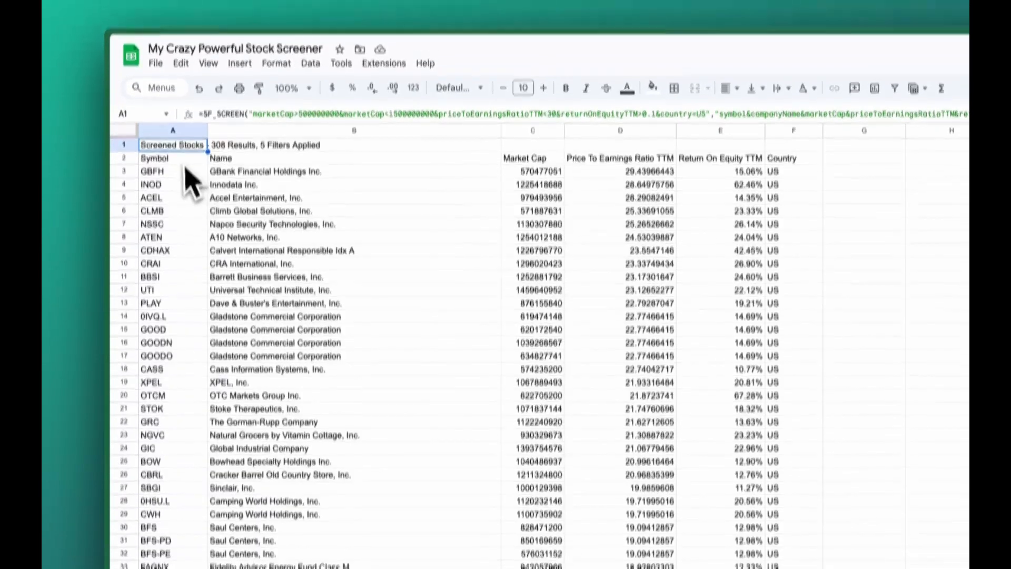
pyautogui.click(158, 178)
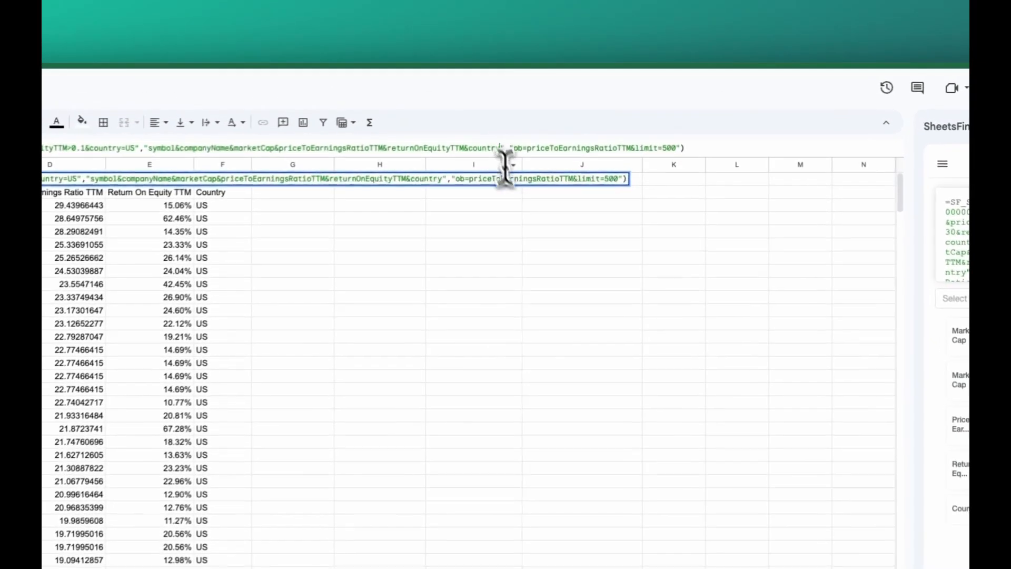
pyautogui.write('&beta')
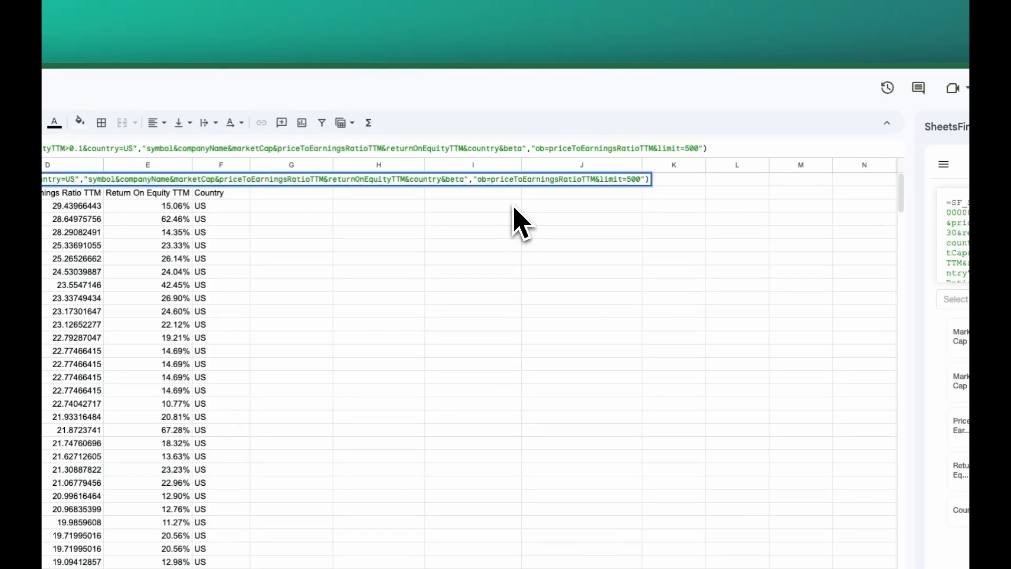
pyautogui.write('&last')
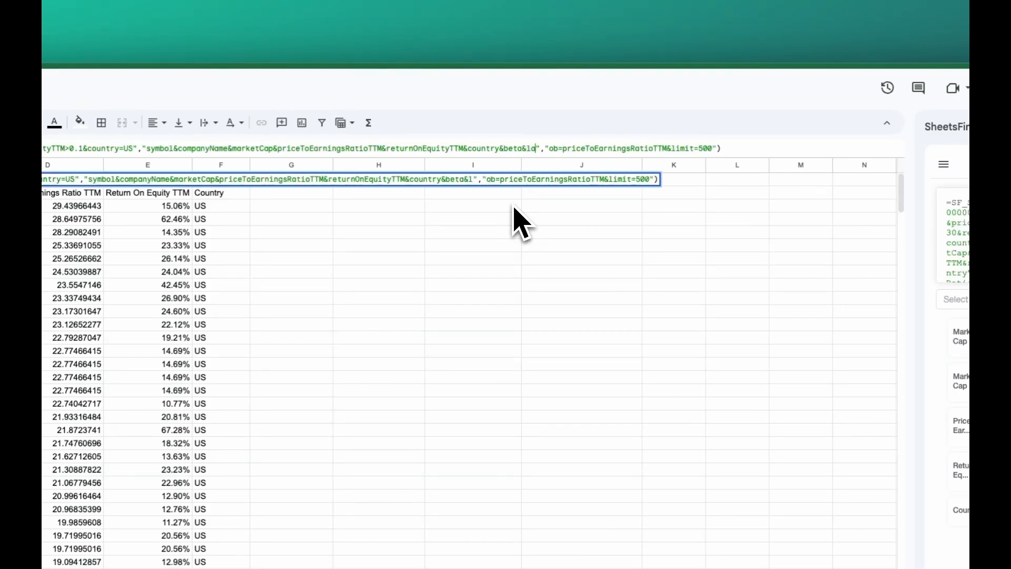
pyautogui.write('AnnualD')
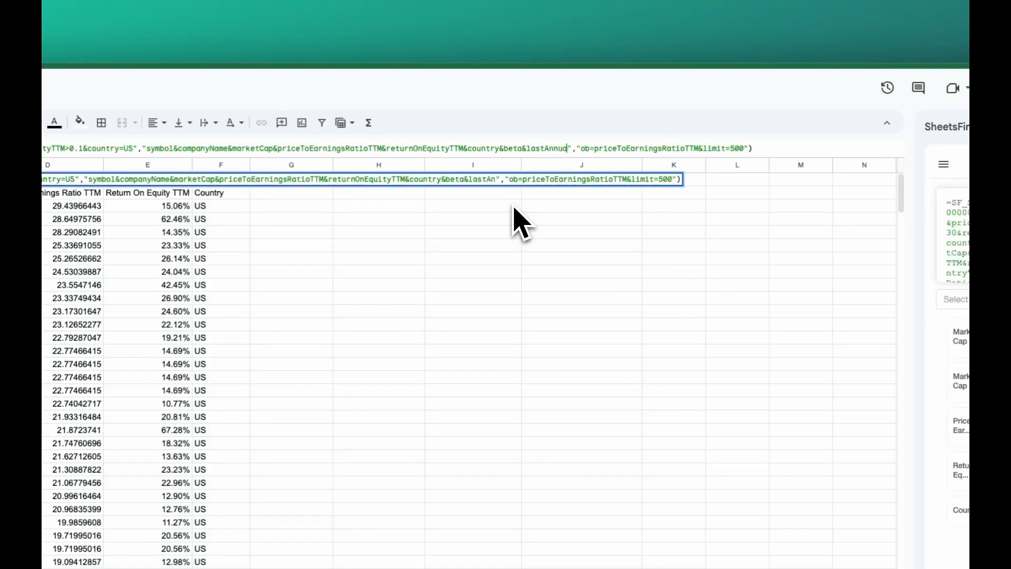
pyautogui.write('ividend')
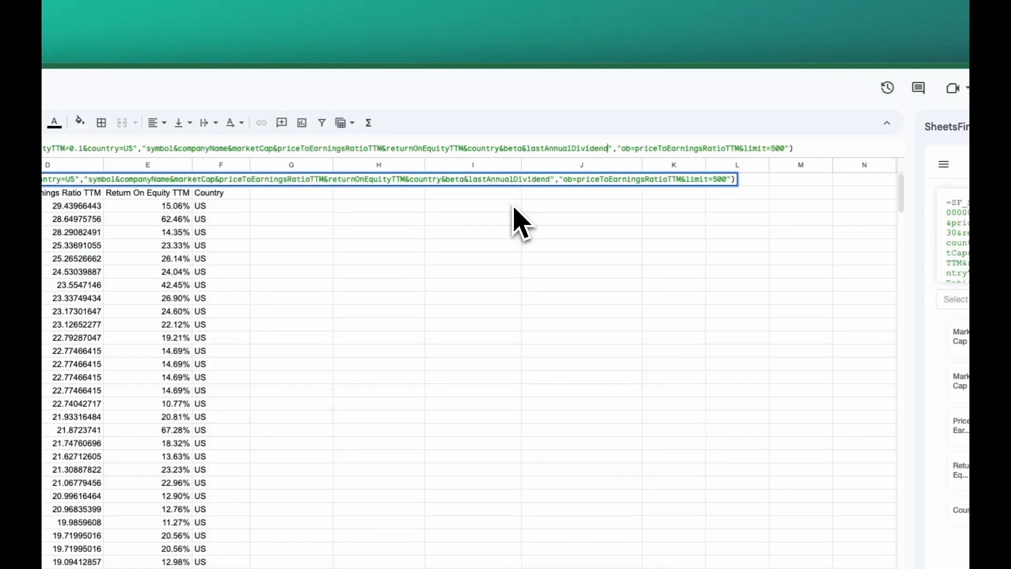
pyautogui.write('&')
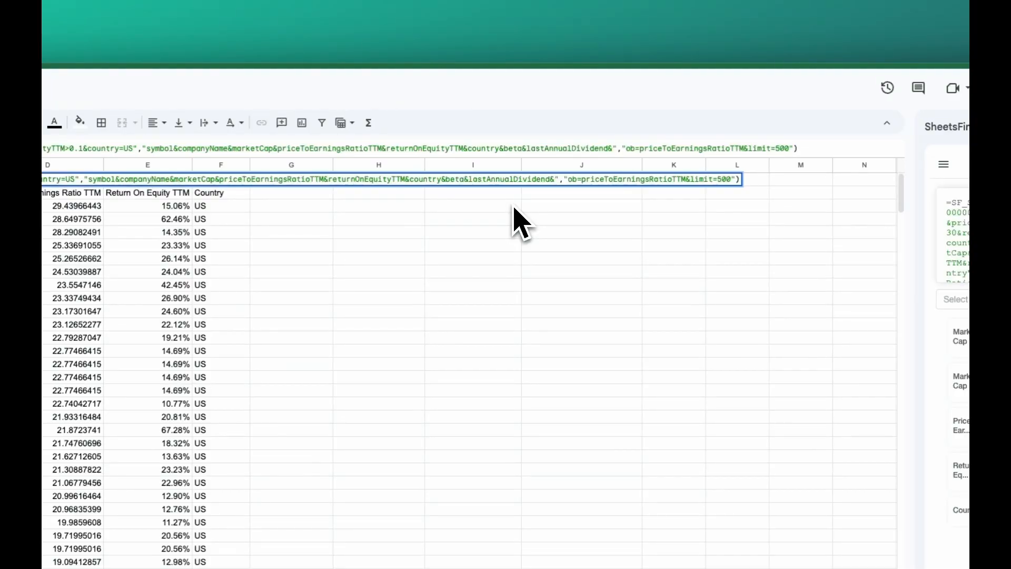
pyautogui.write('dividen')
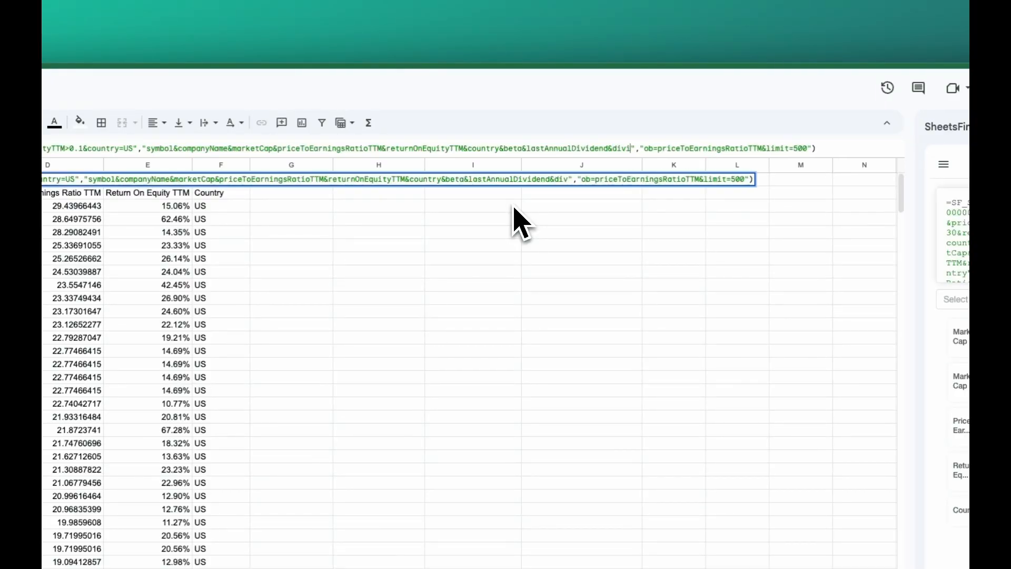
pyautogui.write('dYield')
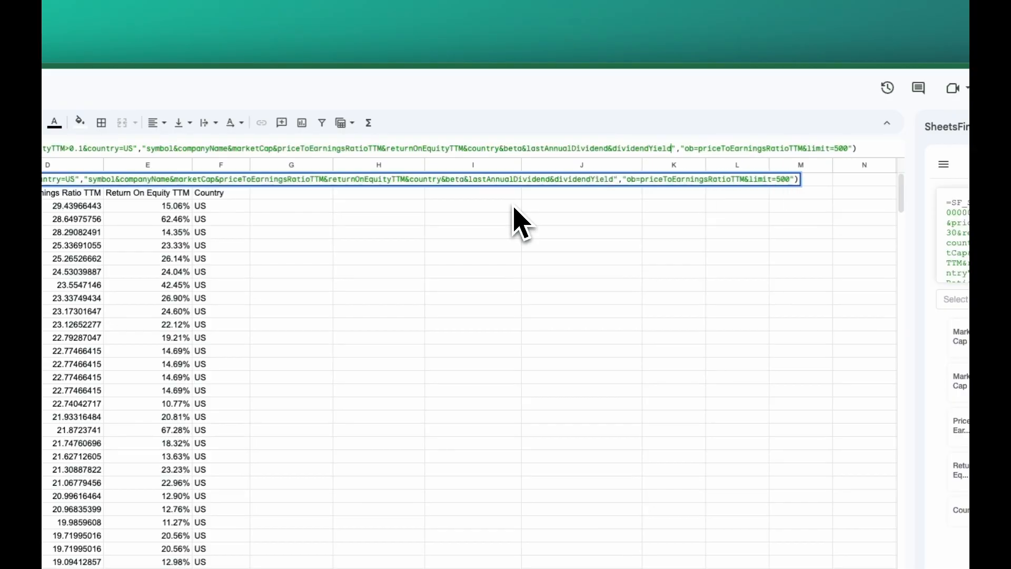
pyautogui.write('TTM')
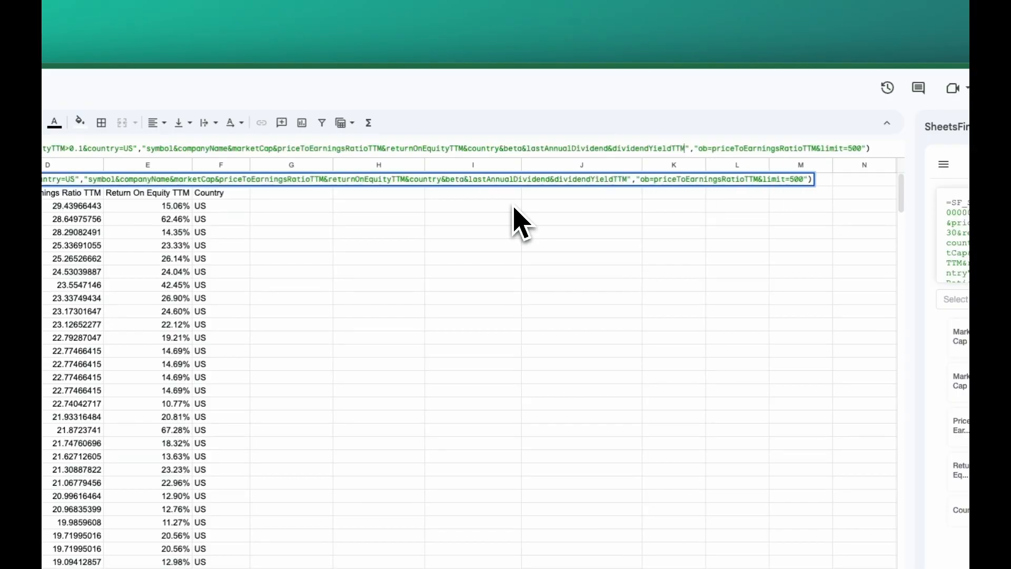
pyautogui.write('&')
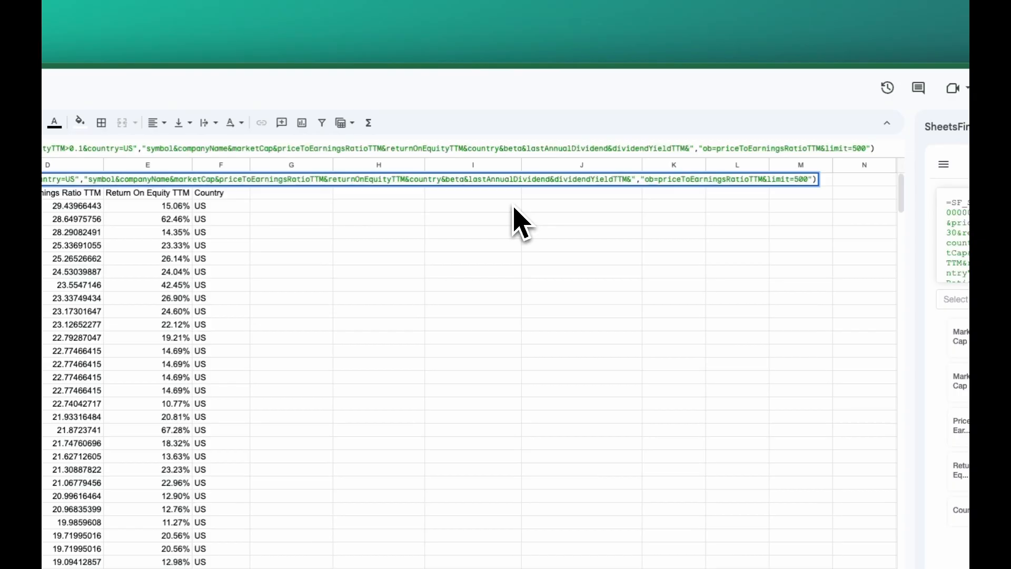
pyautogui.write('revenye')
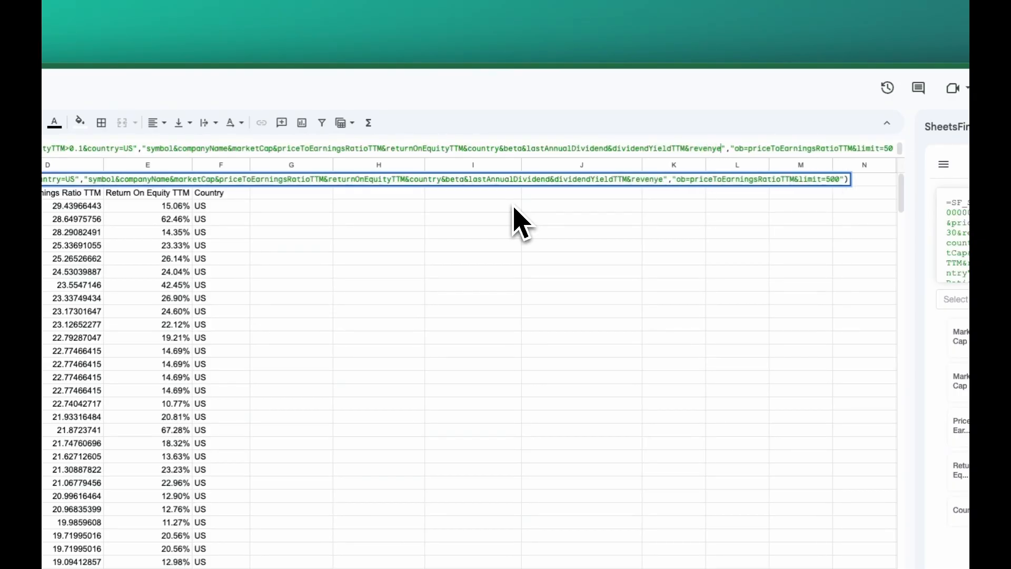
# Append dividendYieldTTM and revenuePerShareTTM to the output columns after lastAnnualDividend and apply the A1 formula
pyautogui.press('BackSpace')
pyautogui.press('BackSpace')
pyautogui.write('ueP')
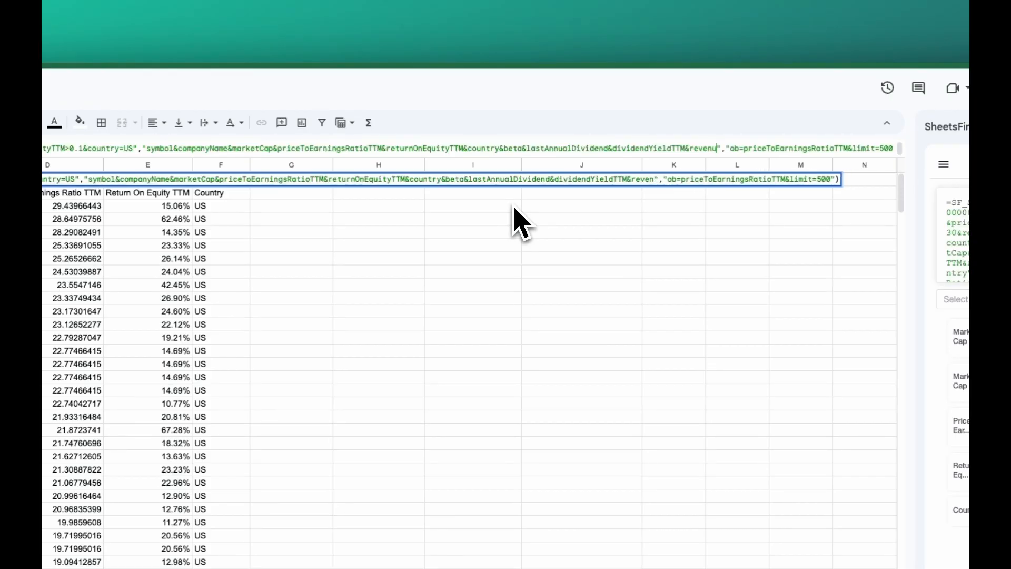
pyautogui.write('erShareTTM')
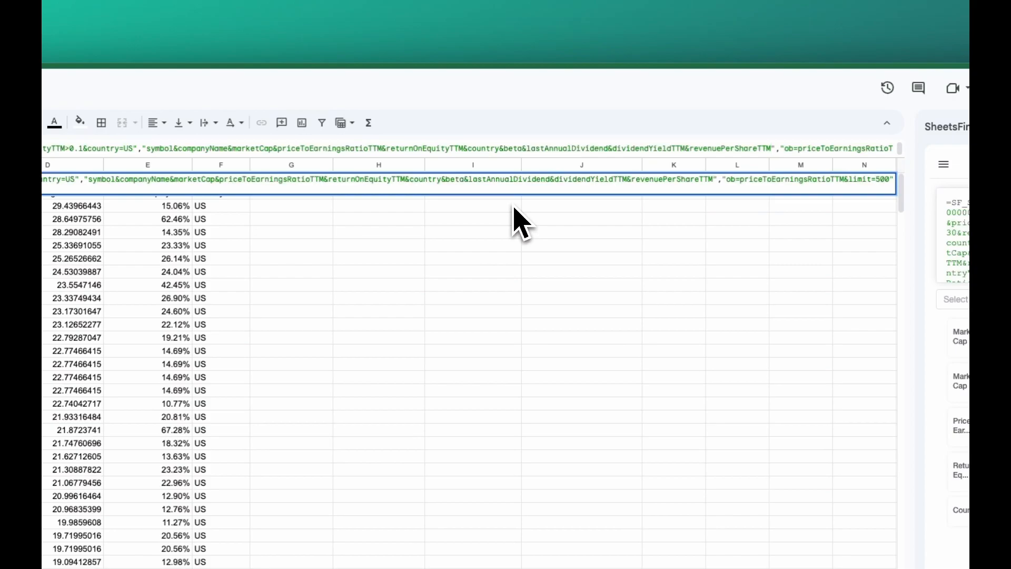
pyautogui.press('Return')
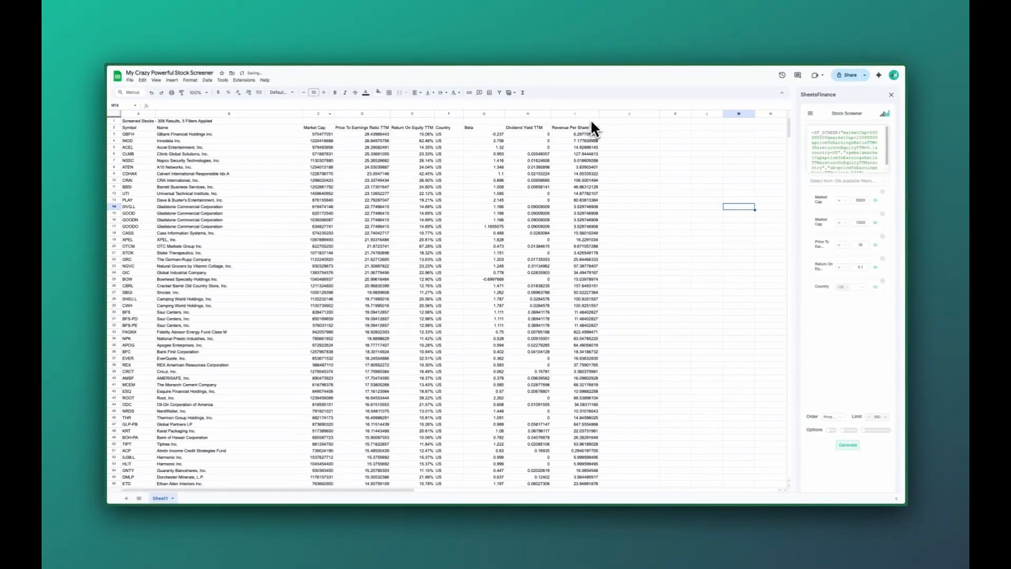
# Widen the Revenue Per Share TTM column I slightly and review the output headers in A2:F2 and G2:I2
pyautogui.moveTo(598, 113)
pyautogui.mouseDown()
pyautogui.moveTo(578, 113)
pyautogui.moveTo(605, 113)
pyautogui.mouseUp()
pyautogui.click(456, 130)
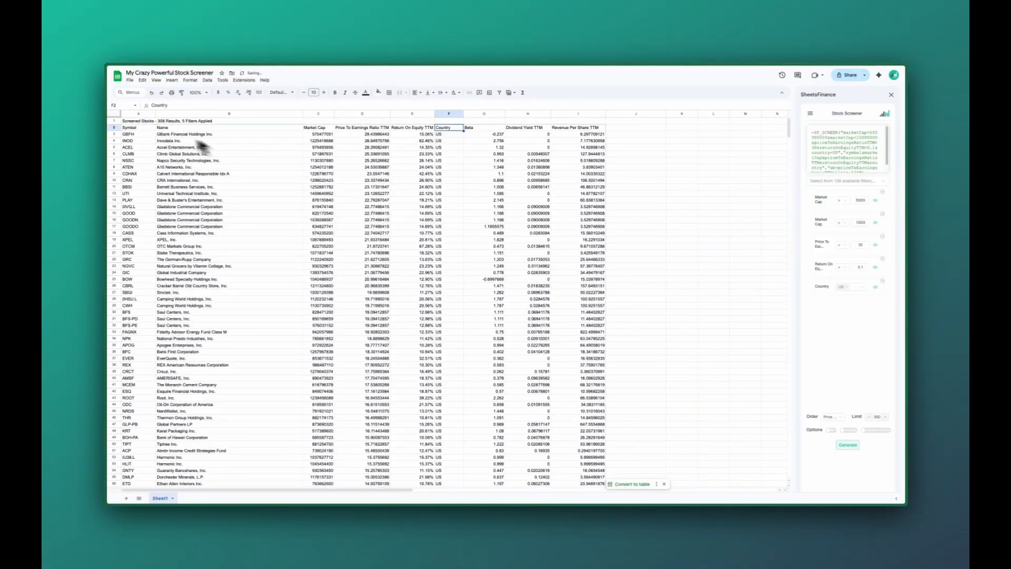
pyautogui.keyDown('shift'); pyautogui.click(139, 128); pyautogui.keyUp('shift')
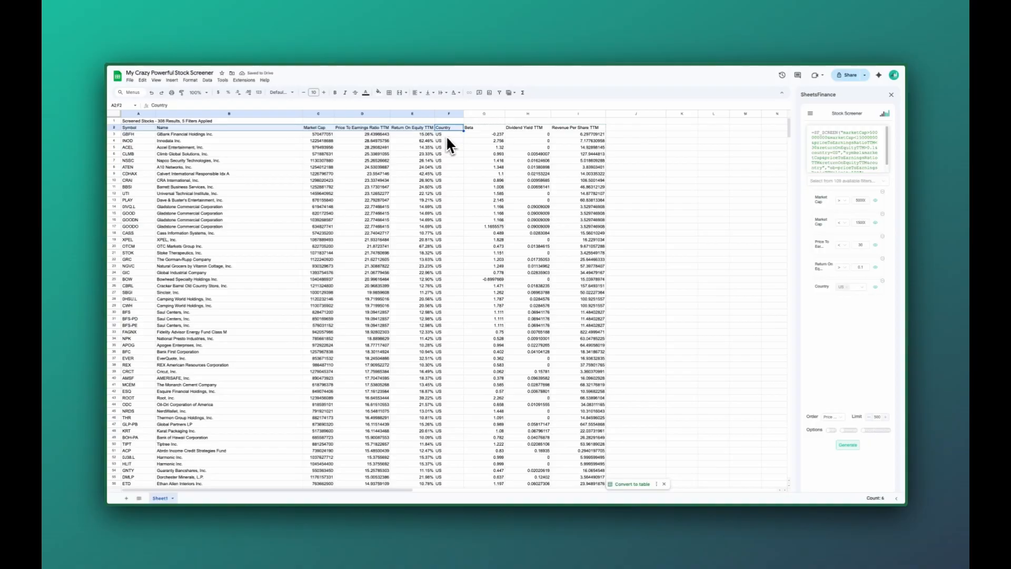
pyautogui.moveTo(483, 130); pyautogui.dragTo(584, 133)
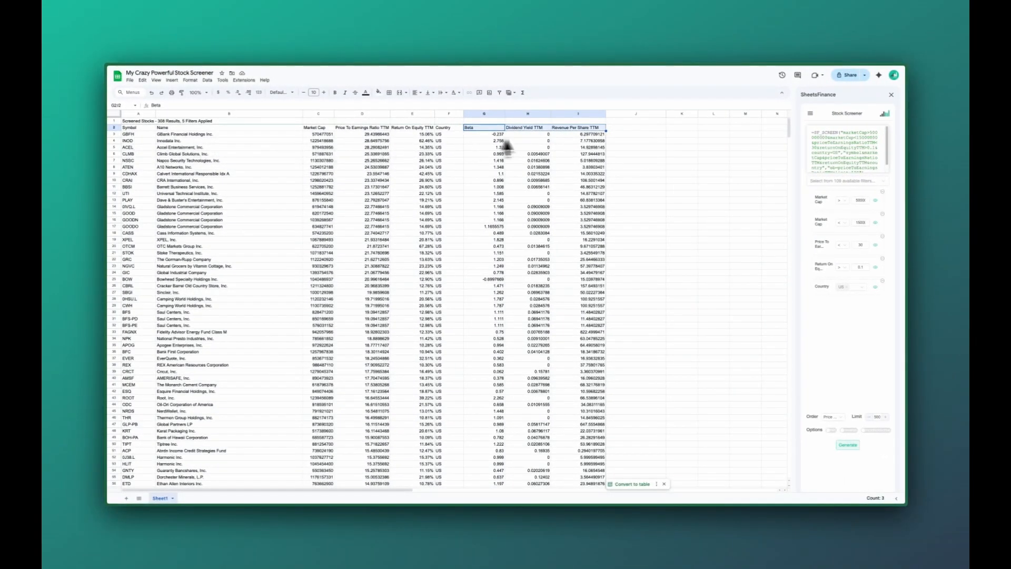
# Format the Dividend Yield TTM column H as a percentage
pyautogui.click(537, 114)
pyautogui.click(227, 93)
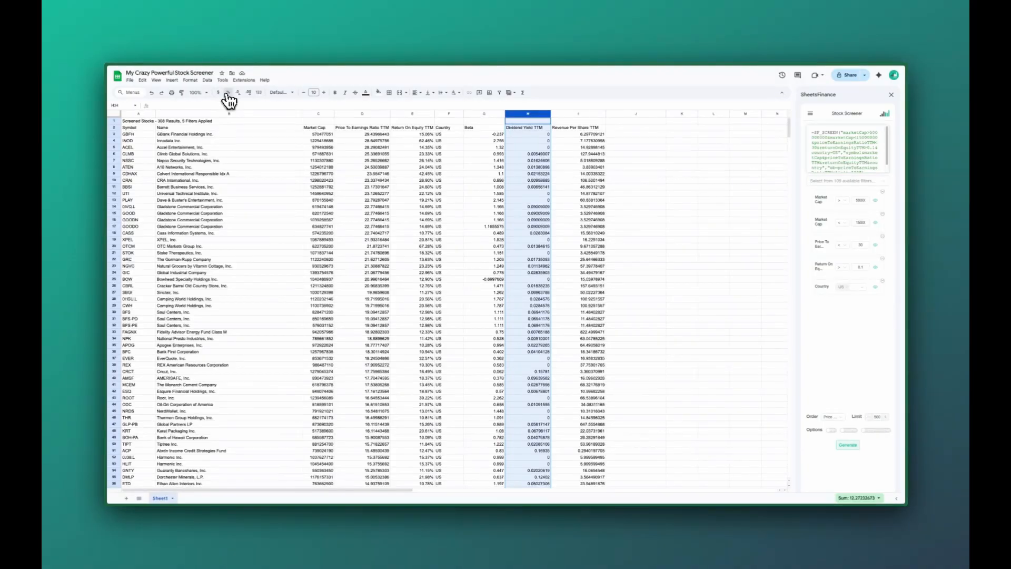
pyautogui.click(590, 182)
# Check the Dividend Yield TTM header, the first stock's revenue per share, the Symbol header and the A1 formula
pyautogui.click(542, 128)
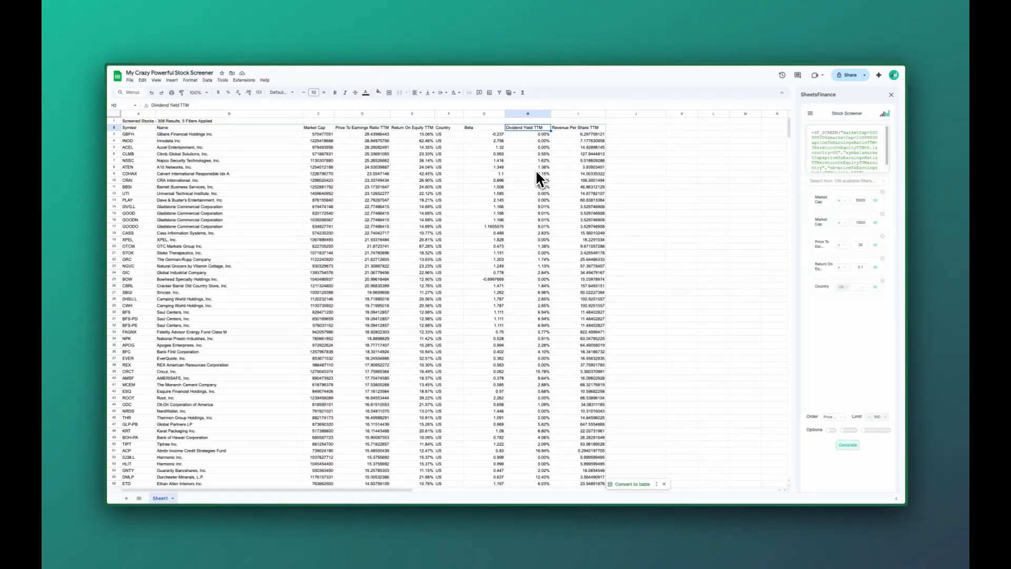
pyautogui.click(601, 136)
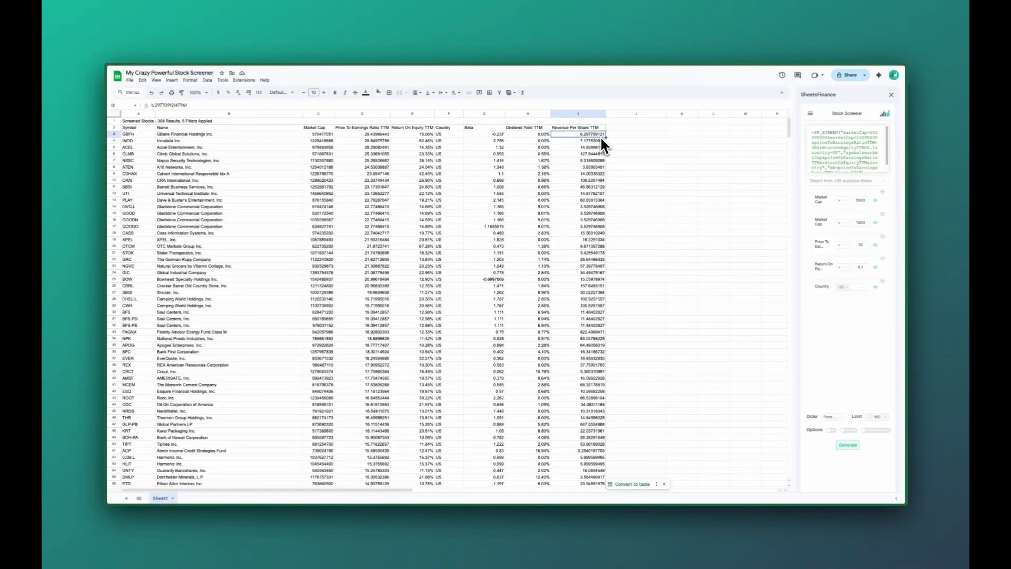
pyautogui.click(131, 127)
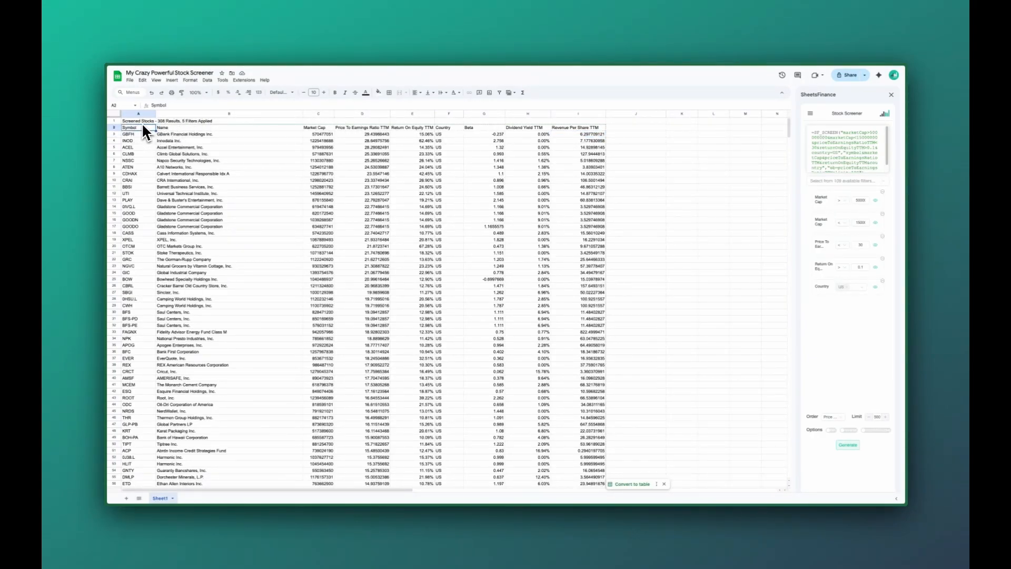
pyautogui.click(146, 122)
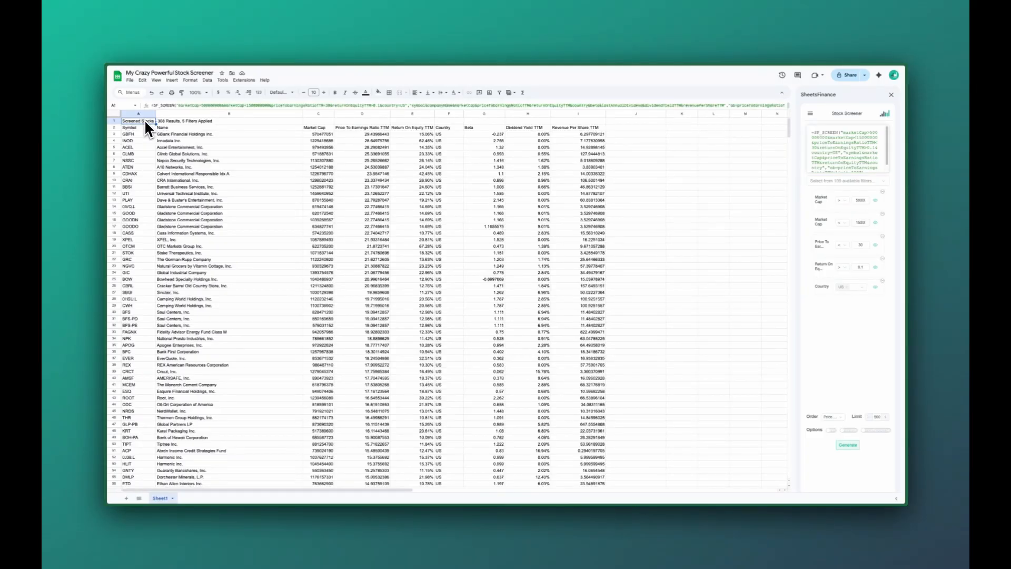